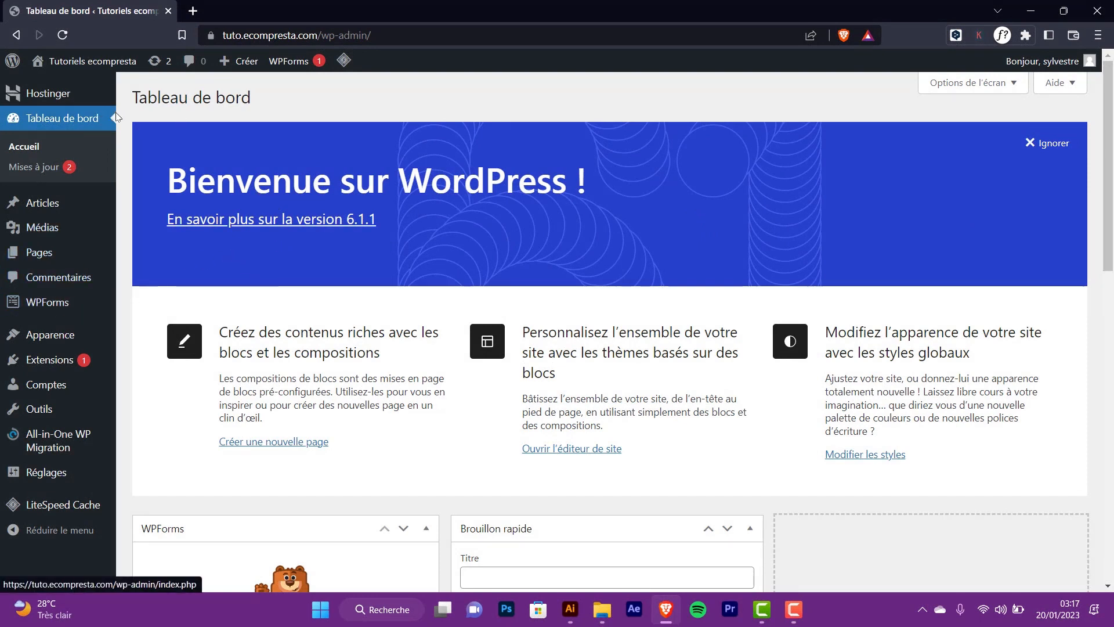
{"action": "scroll", "coordinate": [1113, 183], "scroll_direction": "down", "scroll_amount": 1}
{"action": "scroll", "coordinate": [1112, 183], "scroll_direction": "down", "scroll_amount": 12}
{"action": "scroll", "coordinate": [1112, 183], "scroll_direction": "up", "scroll_amount": 13}
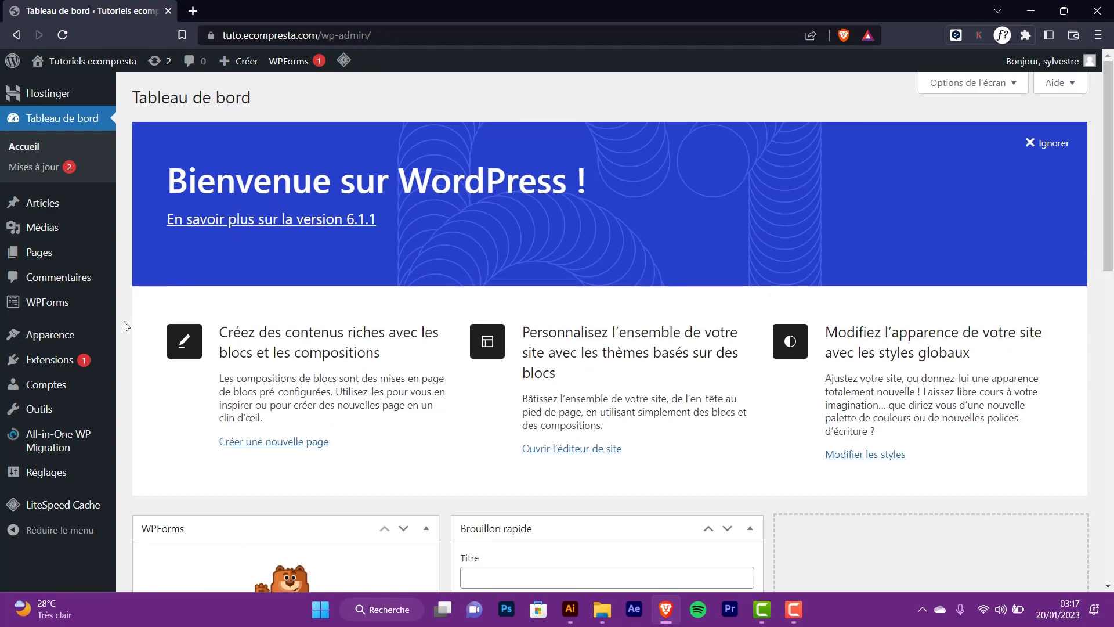
{"action": "mouse_move", "coordinate": [93, 454]}
{"action": "mouse_move", "coordinate": [96, 61]}
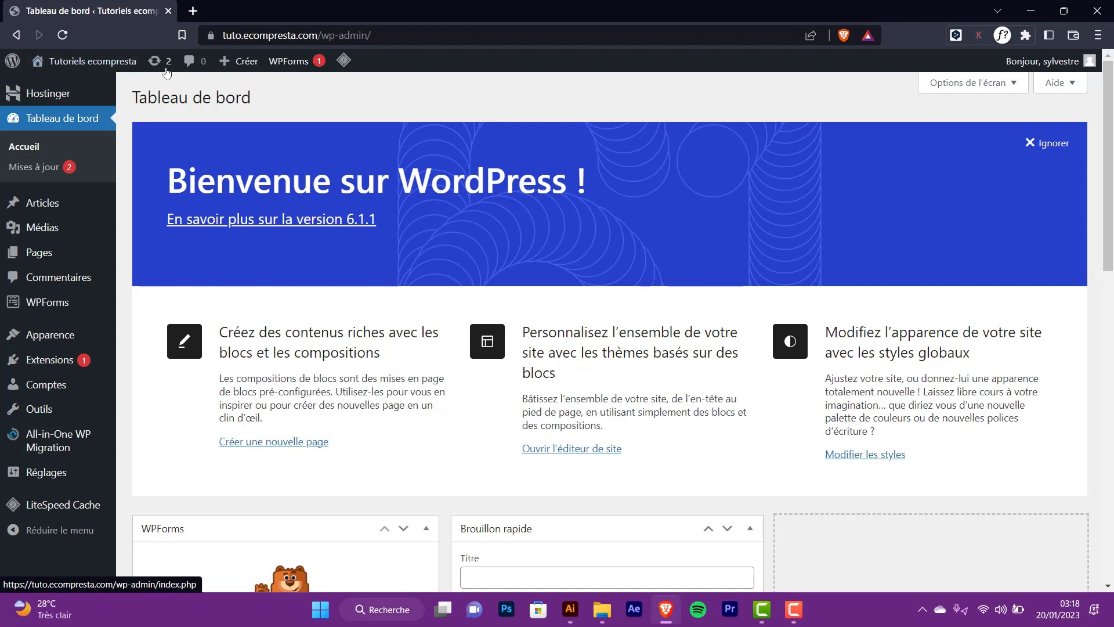
{"action": "mouse_move", "coordinate": [37, 246]}
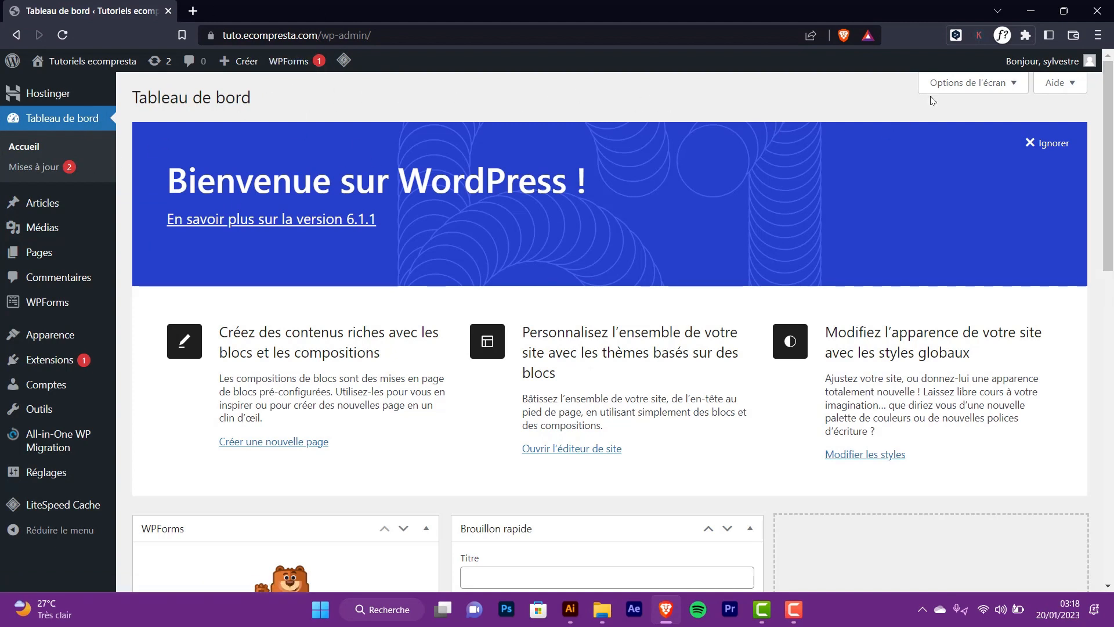
Hide all dashboard widgets in the screen options: WPForms, État de santé du site, D'un coup d'œil, Activité, Brouillon rapide, Évènements et nouveautés WordPress and Bienvenue.
{"action": "left_click", "coordinate": [977, 85]}
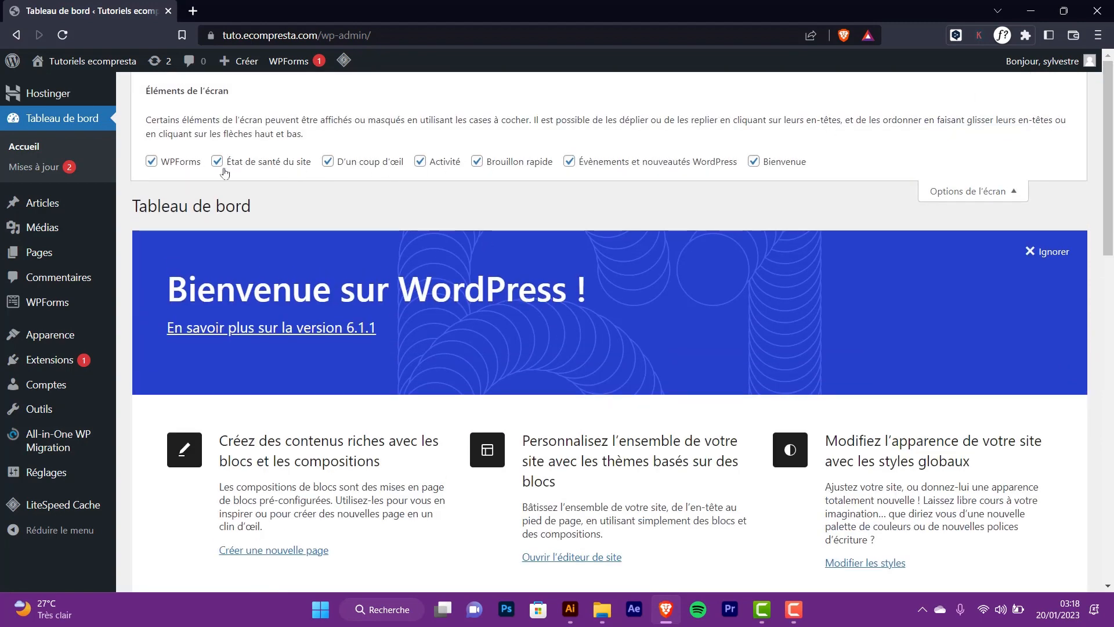
{"action": "left_click", "coordinate": [179, 163]}
{"action": "left_click", "coordinate": [365, 167]}
{"action": "left_click", "coordinate": [254, 166]}
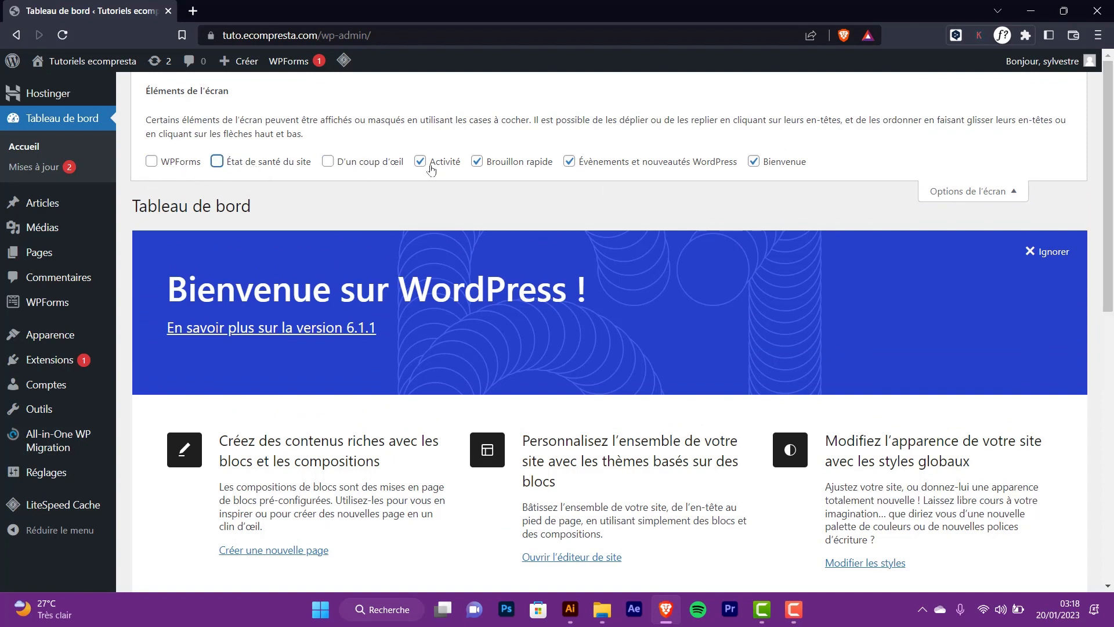
{"action": "left_click", "coordinate": [442, 167]}
{"action": "left_click", "coordinate": [503, 164]}
{"action": "left_click", "coordinate": [614, 165]}
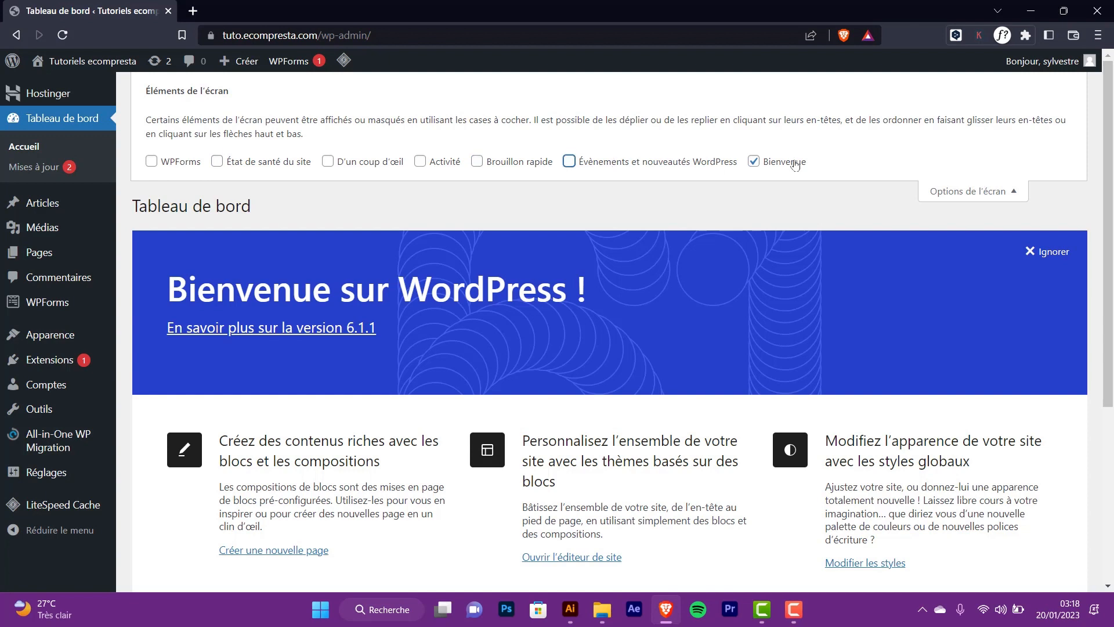
{"action": "left_click", "coordinate": [795, 166]}
{"action": "left_click", "coordinate": [980, 193]}
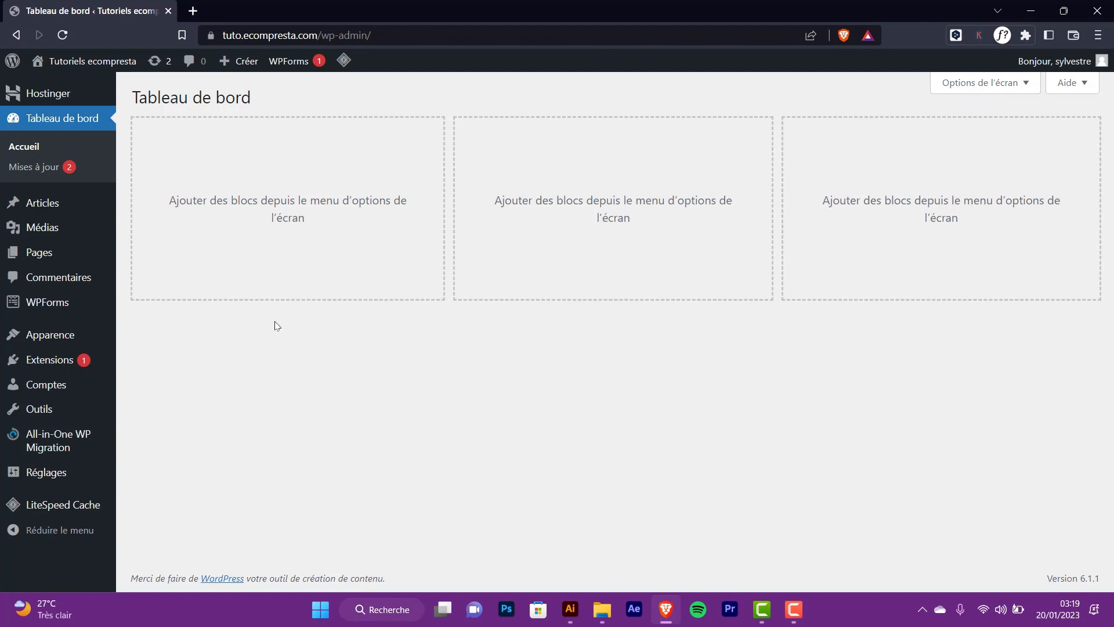
Open the general site settings and examine the site title and tagline fields.
{"action": "mouse_move", "coordinate": [45, 475]}
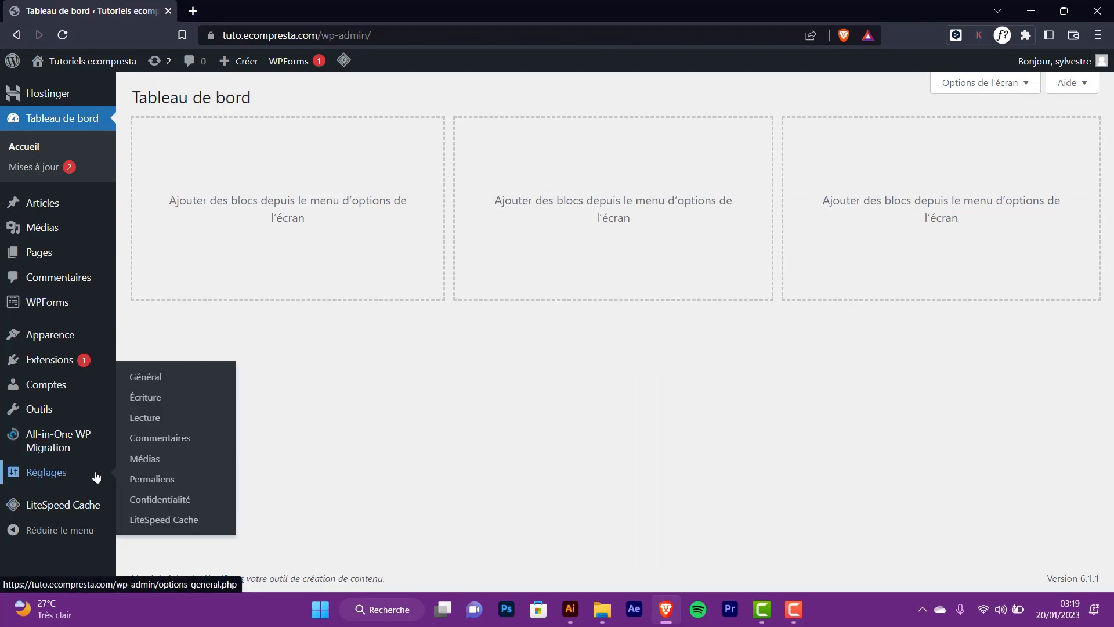
{"action": "left_click", "coordinate": [63, 482]}
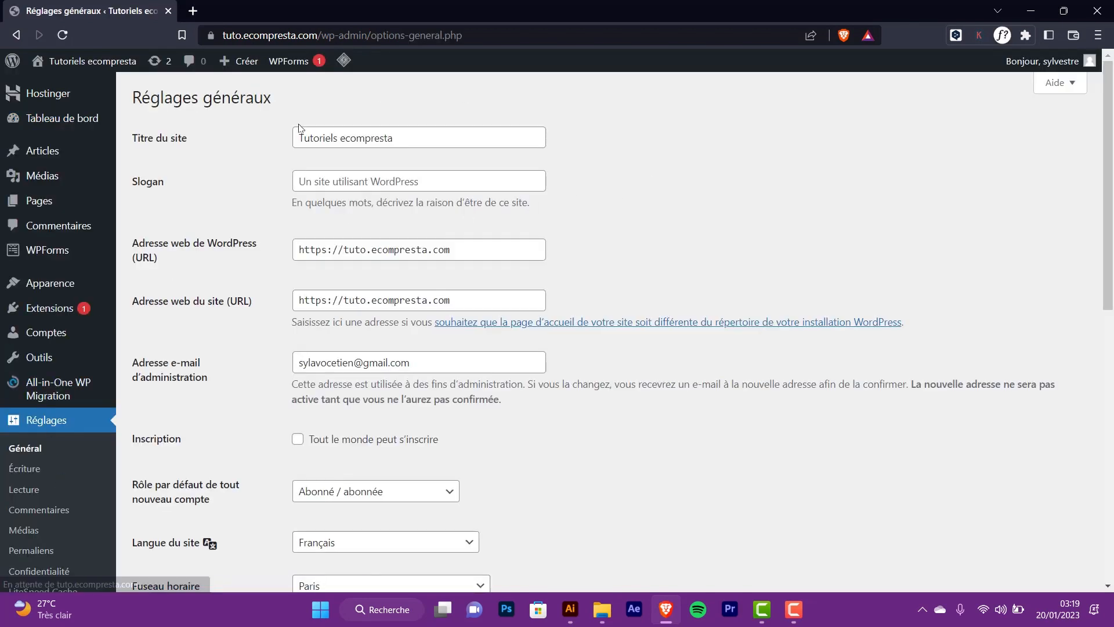
{"action": "left_click", "coordinate": [456, 133]}
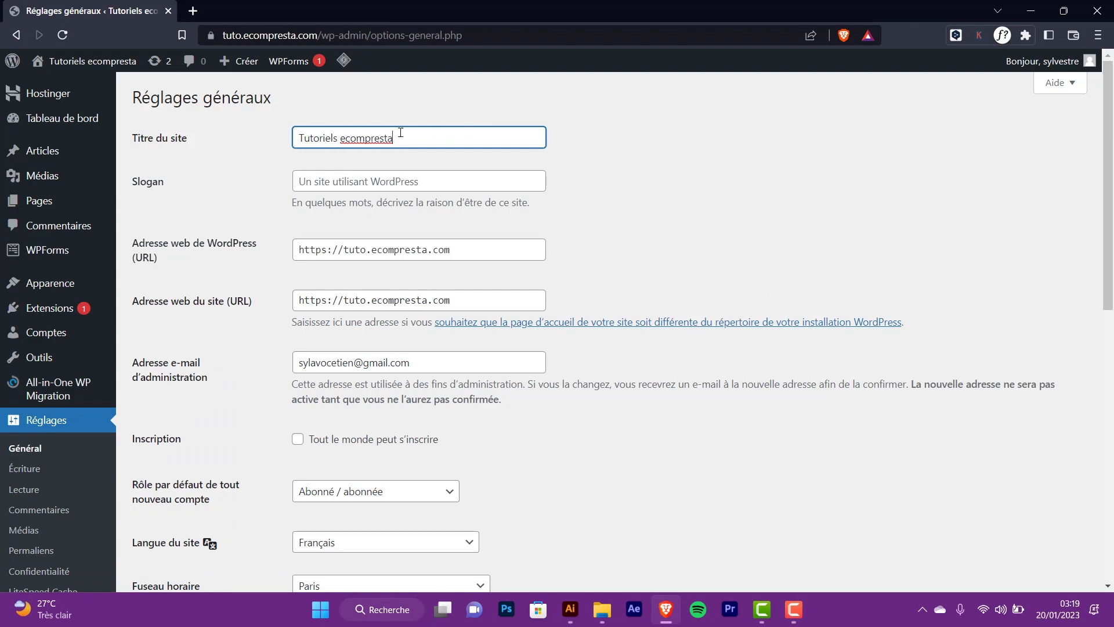
{"action": "left_click_drag", "start_coordinate": [399, 136], "coordinate": [258, 146]}
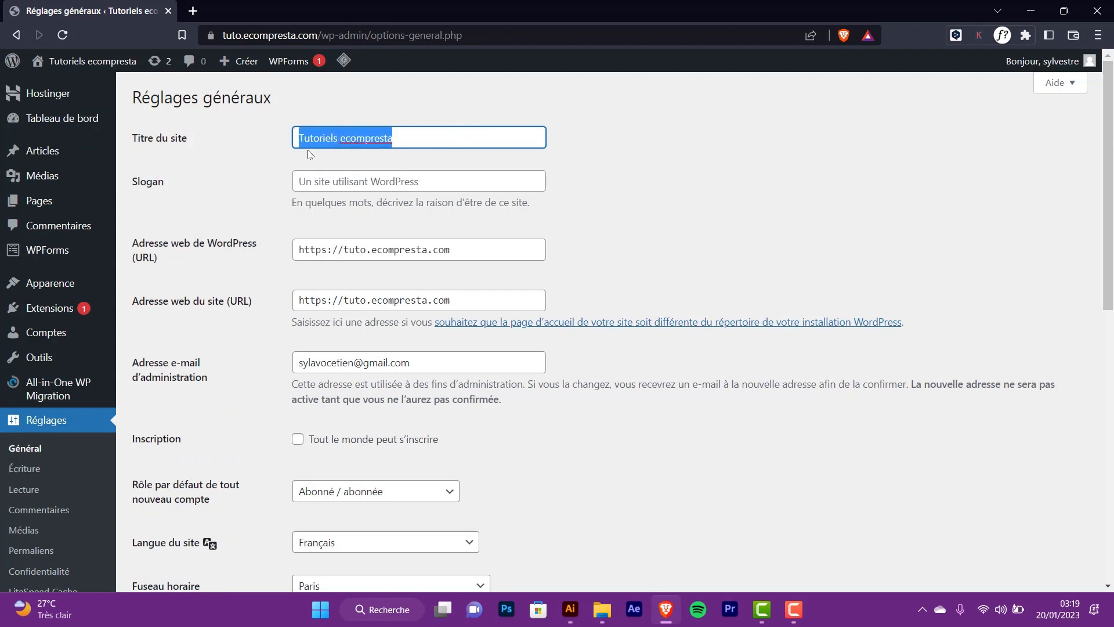
{"action": "left_click", "coordinate": [487, 179]}
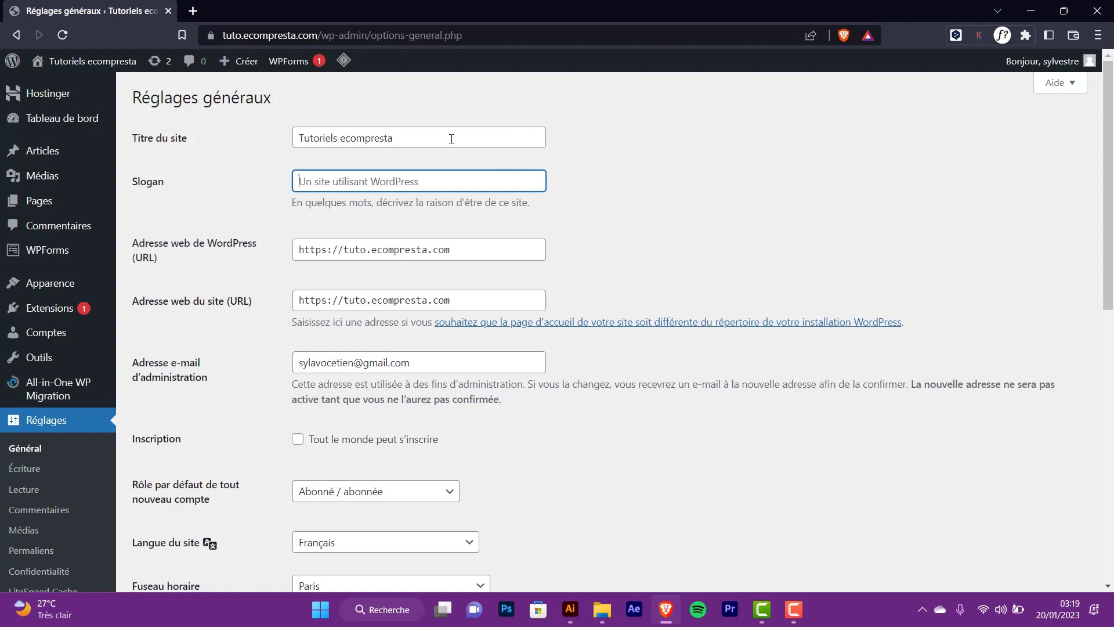
{"action": "left_click_drag", "start_coordinate": [487, 145], "coordinate": [266, 154]}
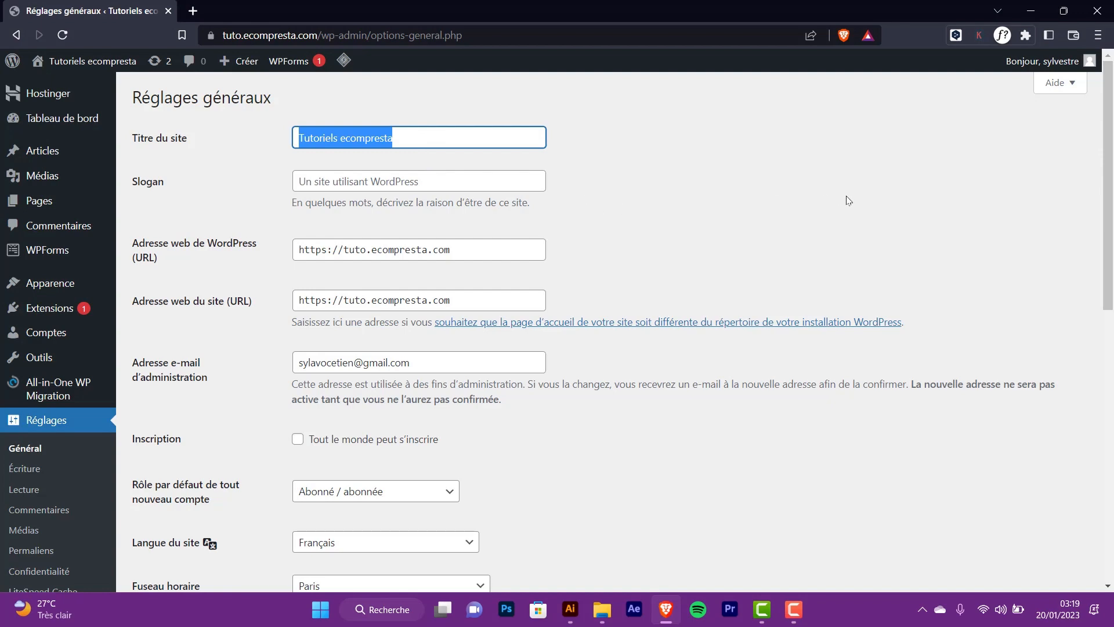
{"action": "mouse_move", "coordinate": [1109, 219]}
{"action": "left_mouse_down"}
{"action": "mouse_move", "coordinate": [1112, 497]}
{"action": "mouse_move", "coordinate": [1110, 219]}
{"action": "left_mouse_up"}
{"action": "left_click", "coordinate": [427, 142]}
{"action": "left_click_drag", "start_coordinate": [390, 137], "coordinate": [225, 145]}
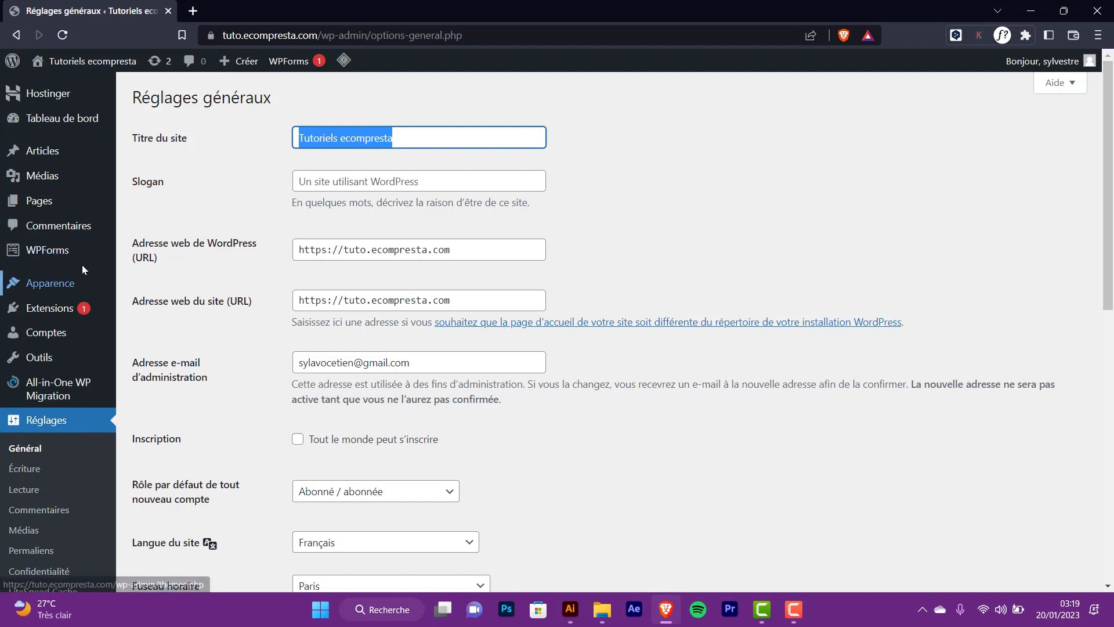
{"action": "mouse_move", "coordinate": [88, 251]}
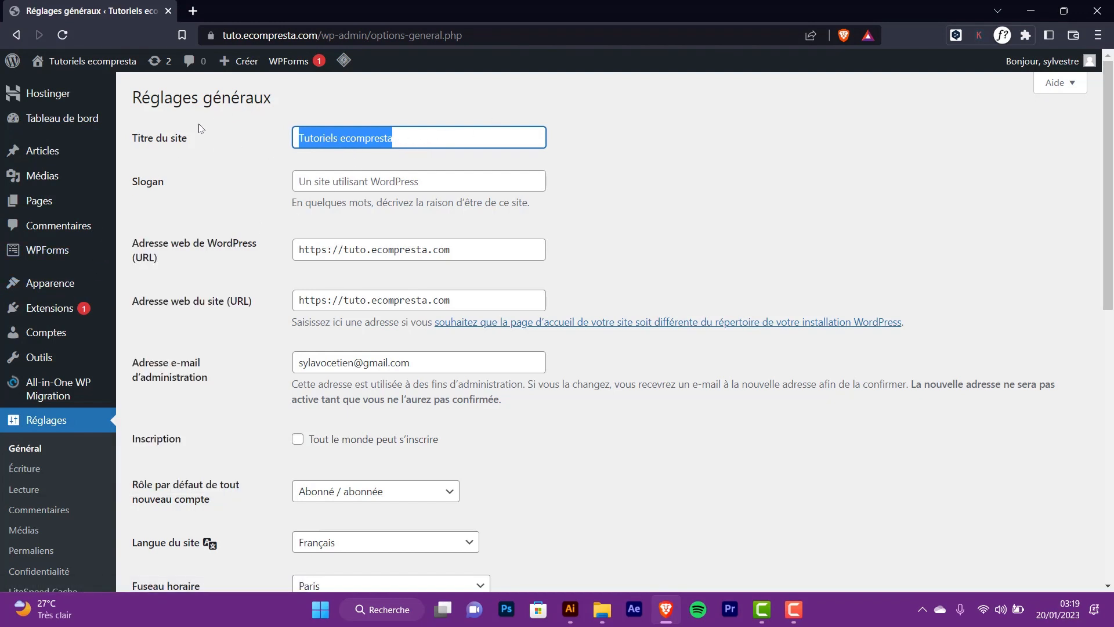
{"action": "left_click", "coordinate": [313, 180]}
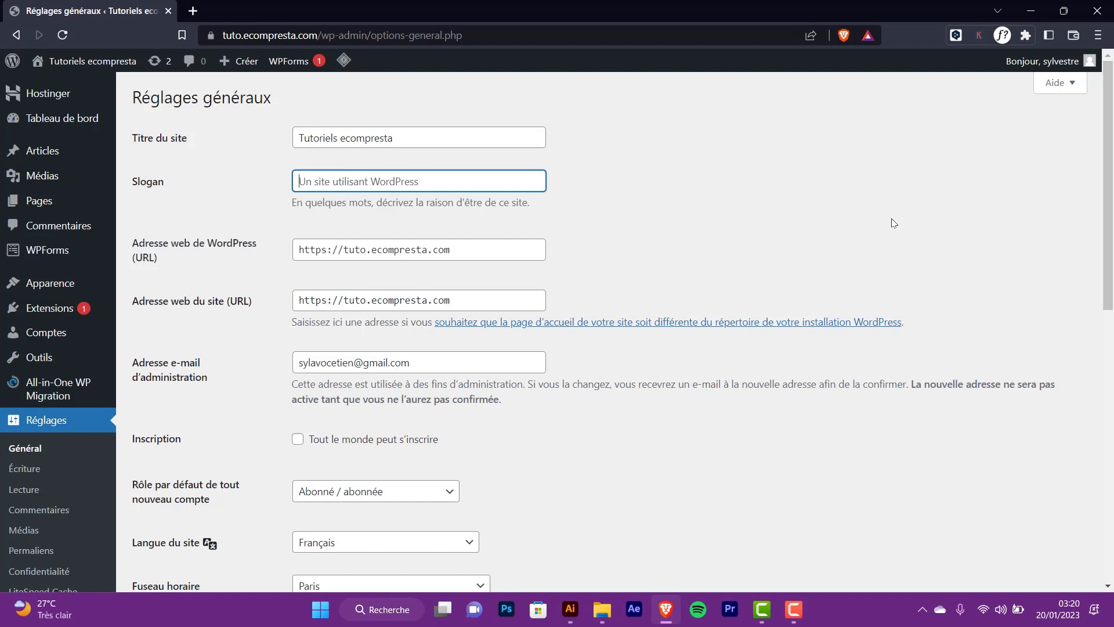
Allow anyone to register on the site with "Tout le monde peut s'inscrire" and save the general settings.
{"action": "scroll", "coordinate": [893, 224], "scroll_direction": "down", "scroll_amount": 2}
{"action": "left_click", "coordinate": [298, 328]}
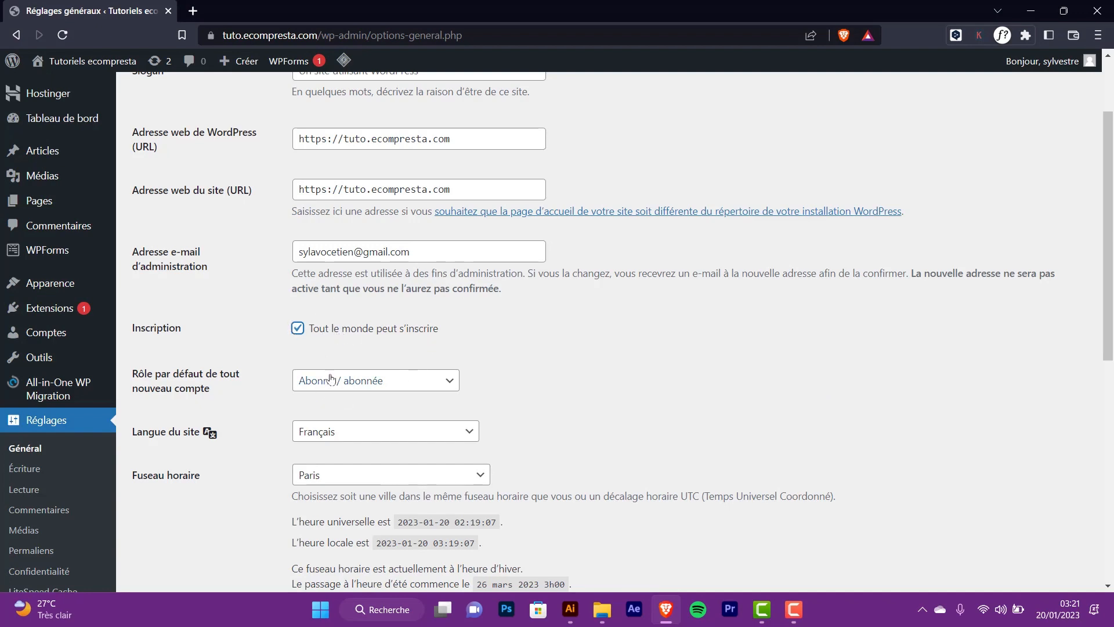
{"action": "left_click_drag", "start_coordinate": [1108, 201], "coordinate": [1112, 429]}
{"action": "left_click", "coordinate": [153, 514]}
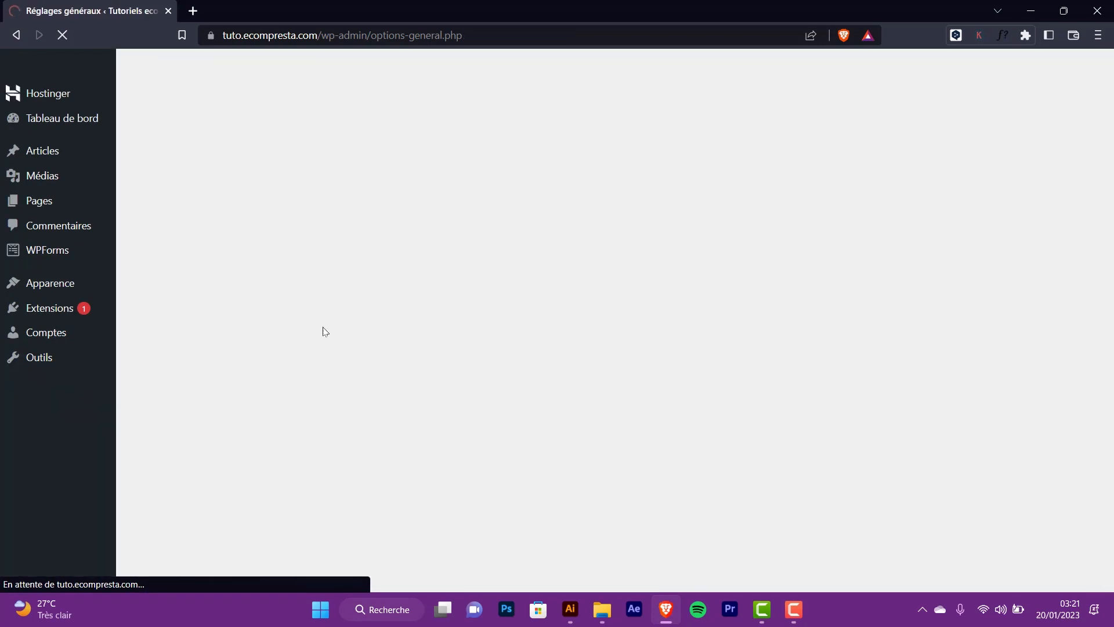
{"action": "scroll", "coordinate": [1100, 335], "scroll_direction": "down", "scroll_amount": 3}
{"action": "scroll", "coordinate": [567, 288], "scroll_direction": "down", "scroll_amount": 5}
{"action": "scroll", "coordinate": [560, 326], "scroll_direction": "up", "scroll_amount": 8}
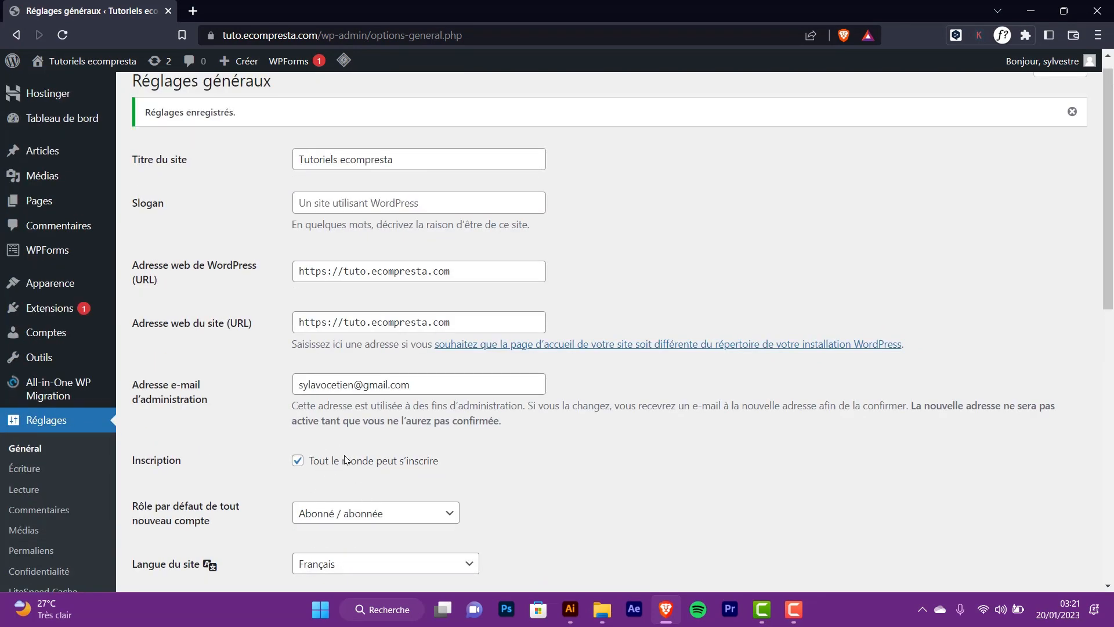
{"action": "left_click_drag", "start_coordinate": [1107, 200], "coordinate": [1097, 444]}
{"action": "left_click", "coordinate": [184, 521]}
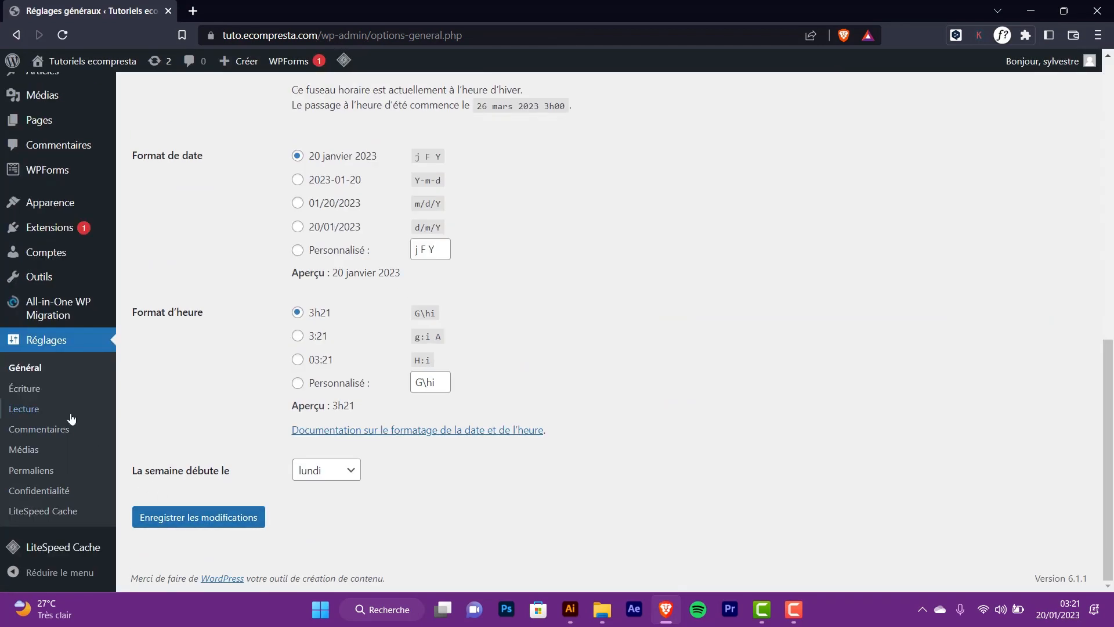
Open the reading settings (Lecture) and open the public site in a new browser tab.
{"action": "left_click", "coordinate": [25, 413]}
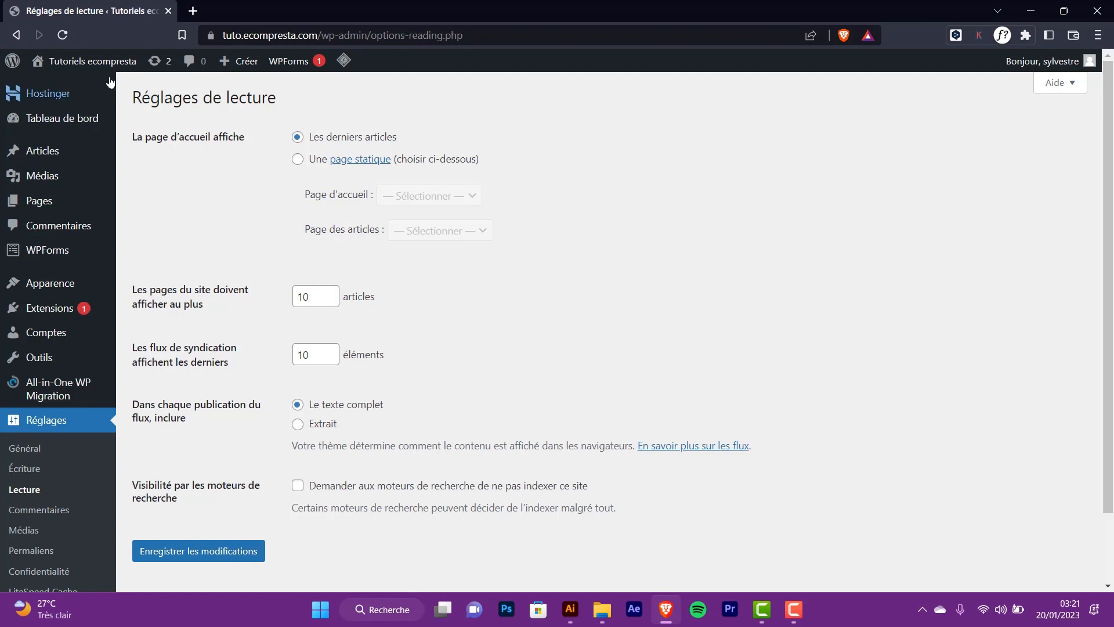
{"action": "mouse_move", "coordinate": [75, 61]}
{"action": "right_click", "coordinate": [72, 87]}
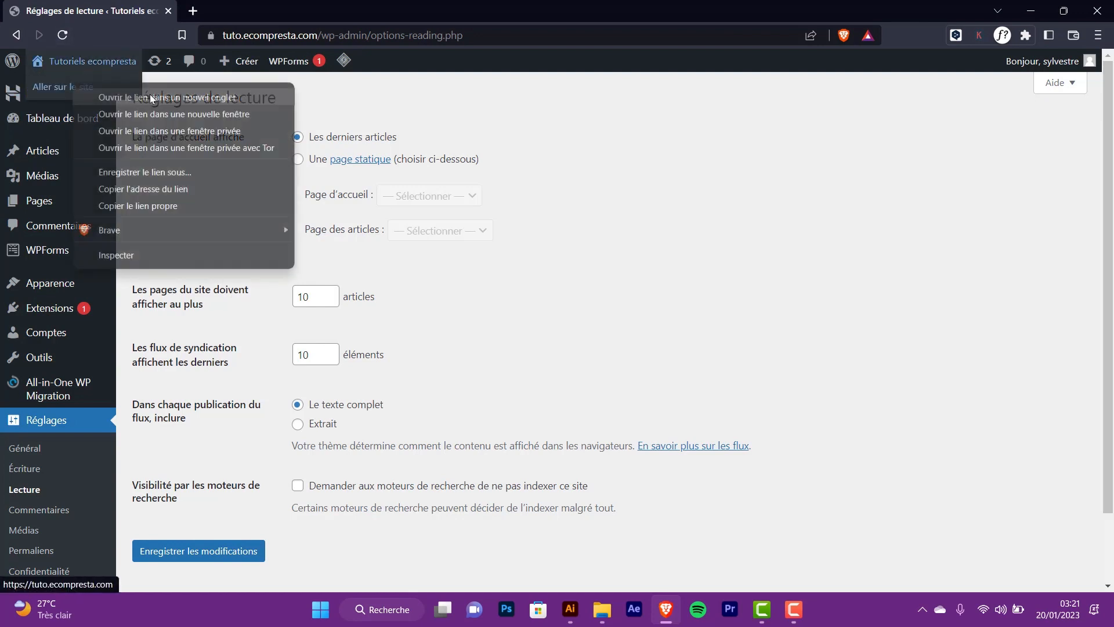
{"action": "left_click", "coordinate": [199, 100]}
{"action": "left_click", "coordinate": [285, 6]}
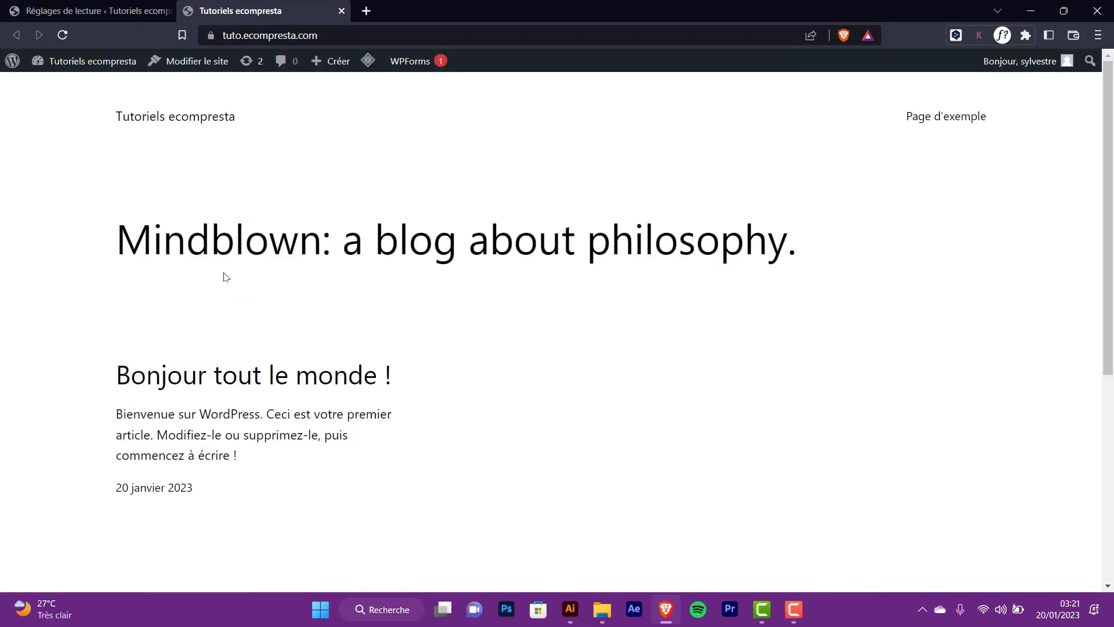
Examine the public home page's heading and its list of latest posts.
{"action": "left_click_drag", "start_coordinate": [1109, 187], "coordinate": [1107, 162]}
{"action": "left_click_drag", "start_coordinate": [130, 243], "coordinate": [764, 265]}
{"action": "left_click", "coordinate": [284, 241]}
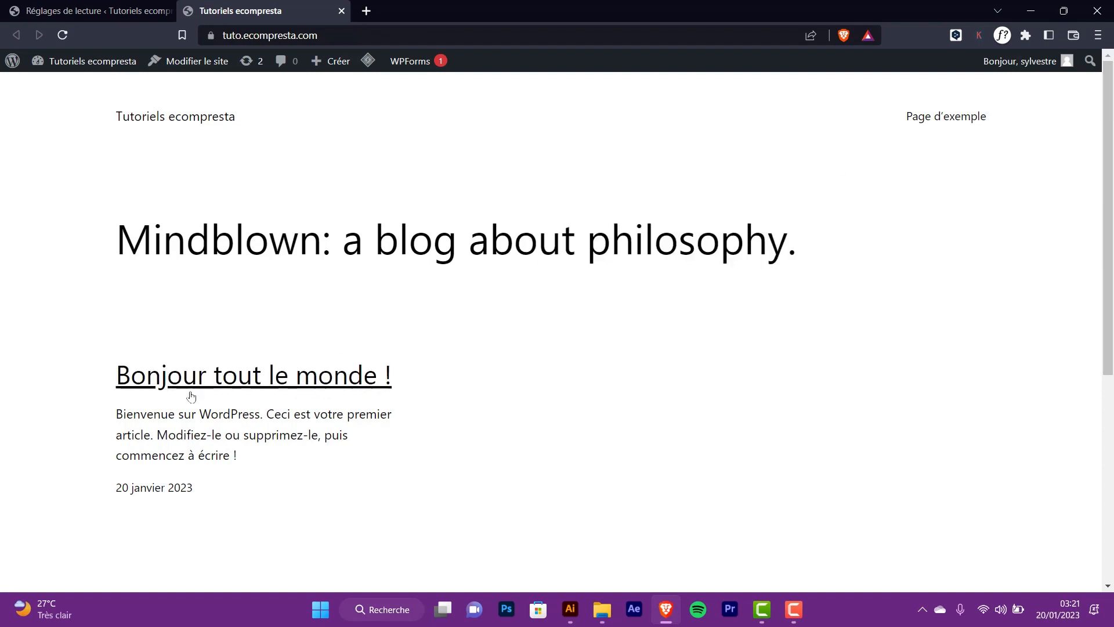
{"action": "scroll", "coordinate": [249, 361], "scroll_direction": "down", "scroll_amount": 5}
{"action": "scroll", "coordinate": [218, 221], "scroll_direction": "up", "scroll_amount": 5}
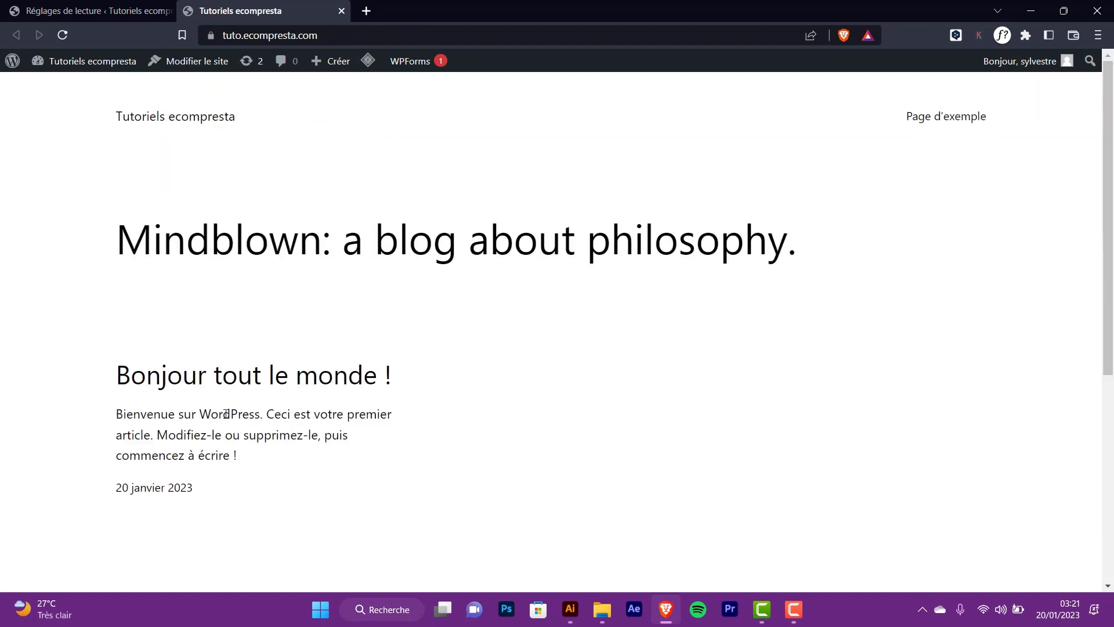
{"action": "scroll", "coordinate": [276, 432], "scroll_direction": "down", "scroll_amount": 5}
{"action": "scroll", "coordinate": [209, 183], "scroll_direction": "up", "scroll_amount": 5}
{"action": "scroll", "coordinate": [215, 381], "scroll_direction": "down", "scroll_amount": 5}
{"action": "scroll", "coordinate": [215, 381], "scroll_direction": "up", "scroll_amount": 5}
Back in the reading settings, make the home page a static page using "Page d'exemple" and save the changes.
{"action": "left_click", "coordinate": [99, 10]}
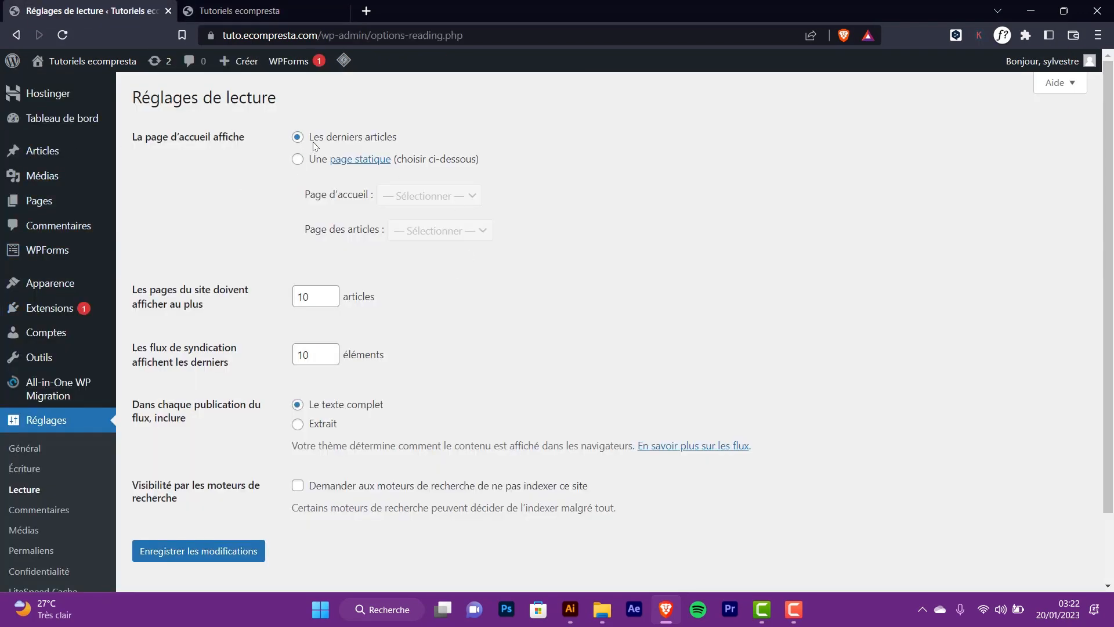
{"action": "left_click", "coordinate": [297, 161]}
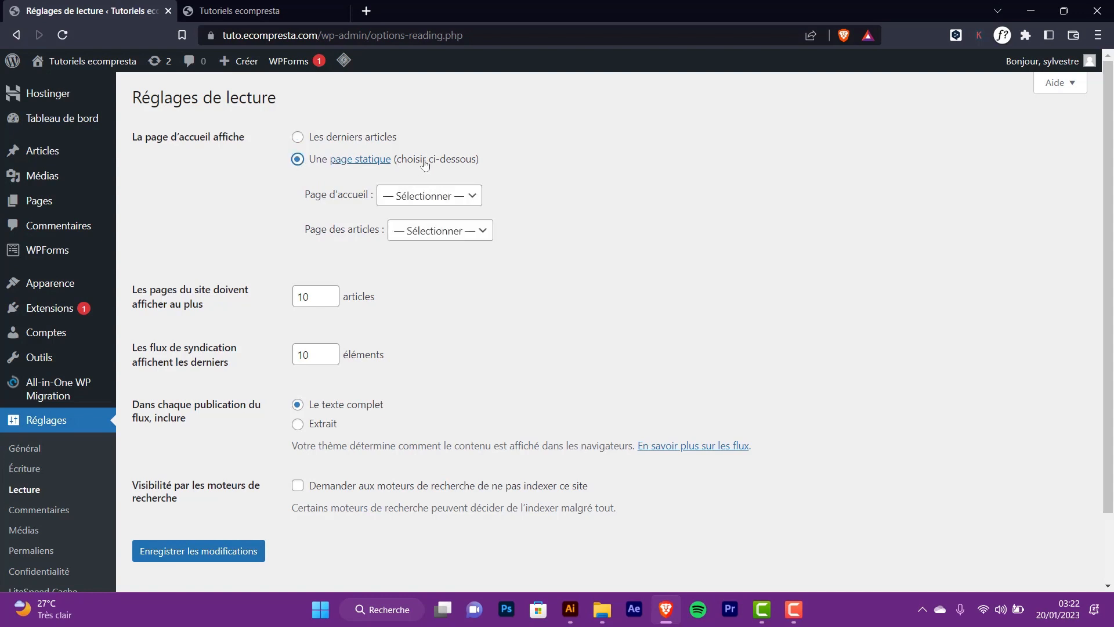
{"action": "left_click", "coordinate": [407, 199]}
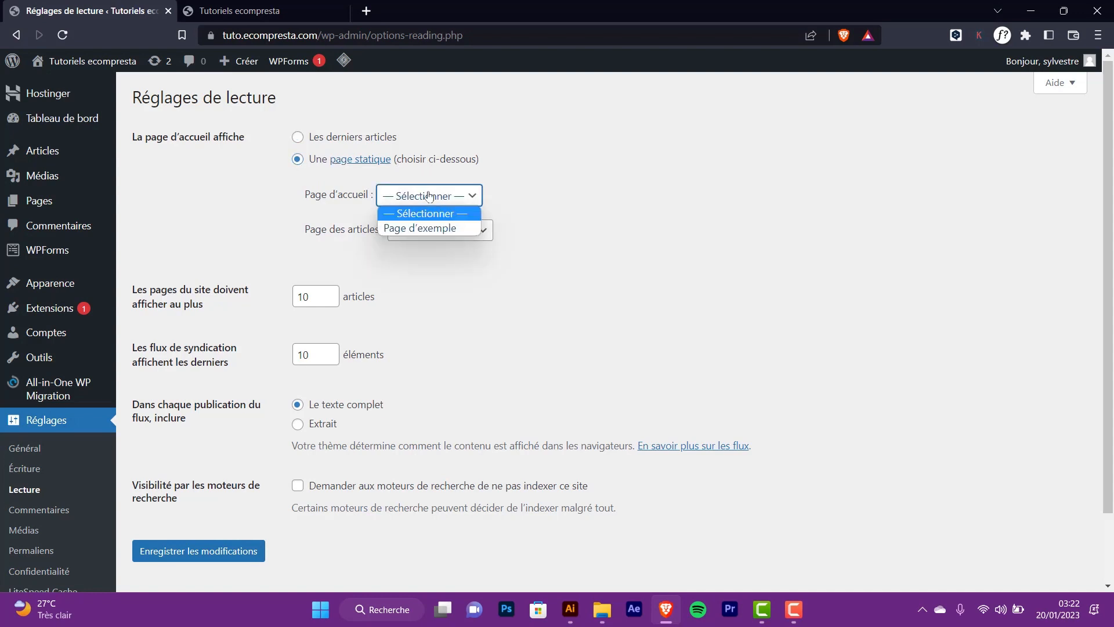
{"action": "left_click", "coordinate": [411, 228]}
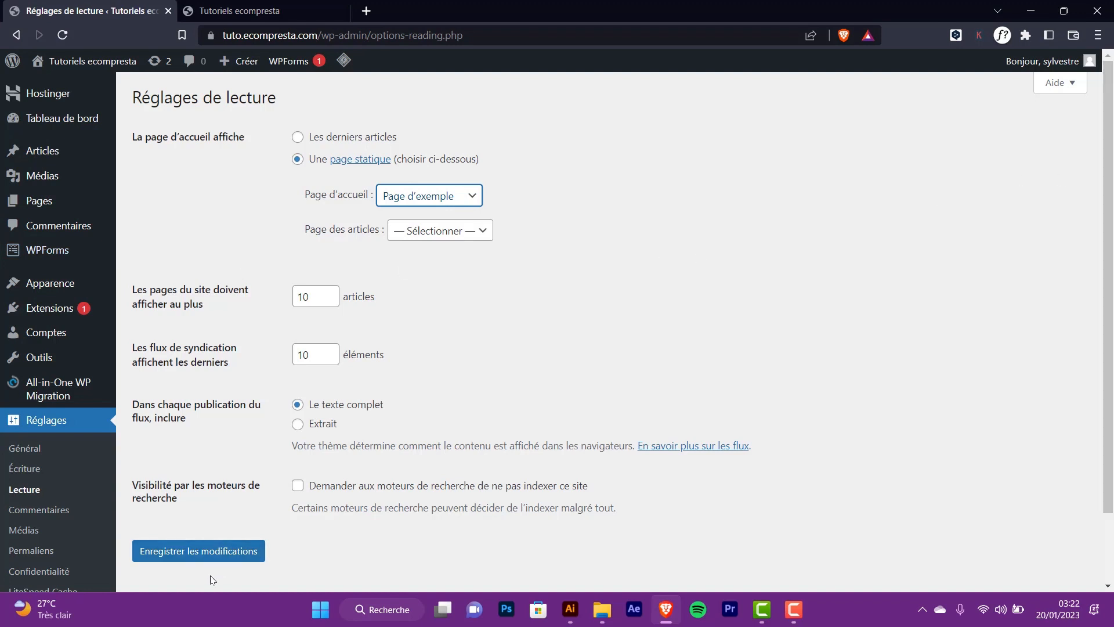
{"action": "left_click", "coordinate": [207, 558]}
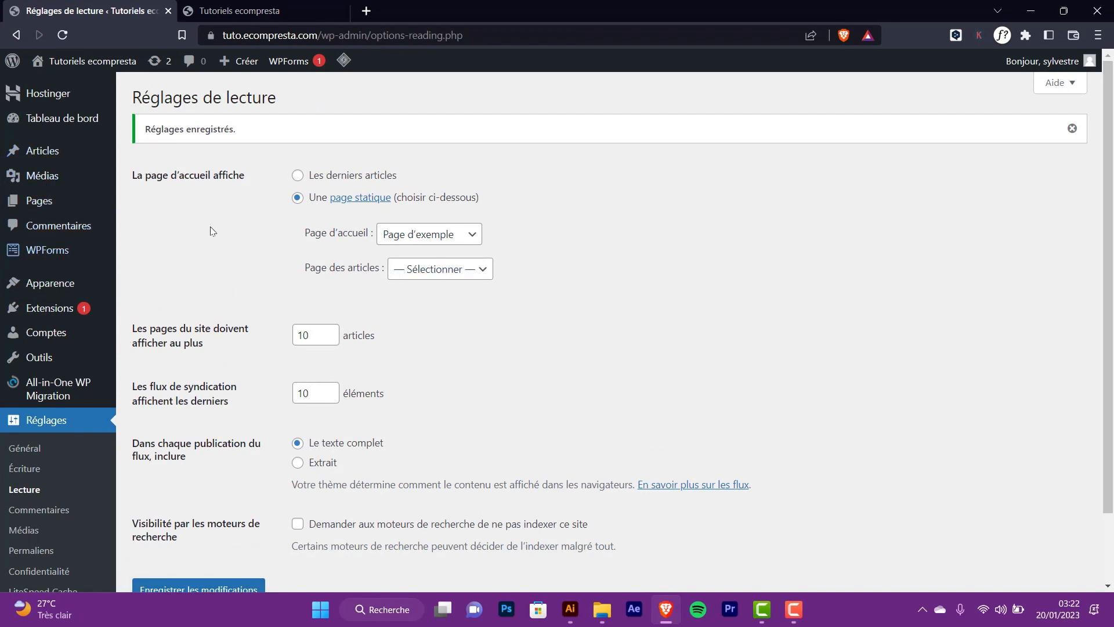
Examine which pages can be chosen as the posts page (Page des articles).
{"action": "left_click", "coordinate": [444, 275]}
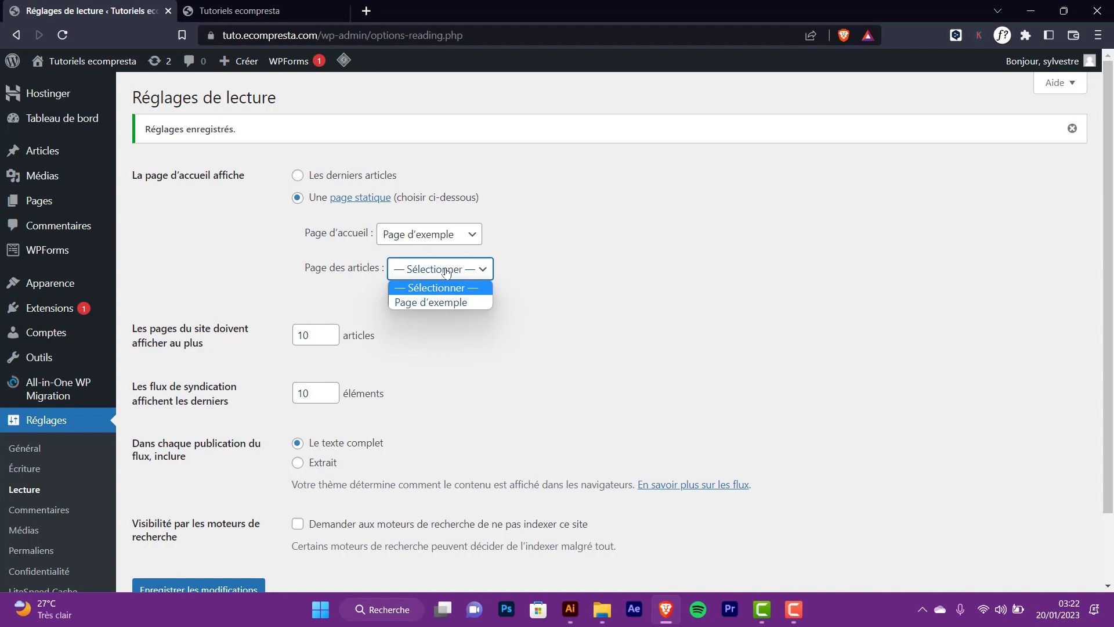
{"action": "left_click", "coordinate": [550, 261]}
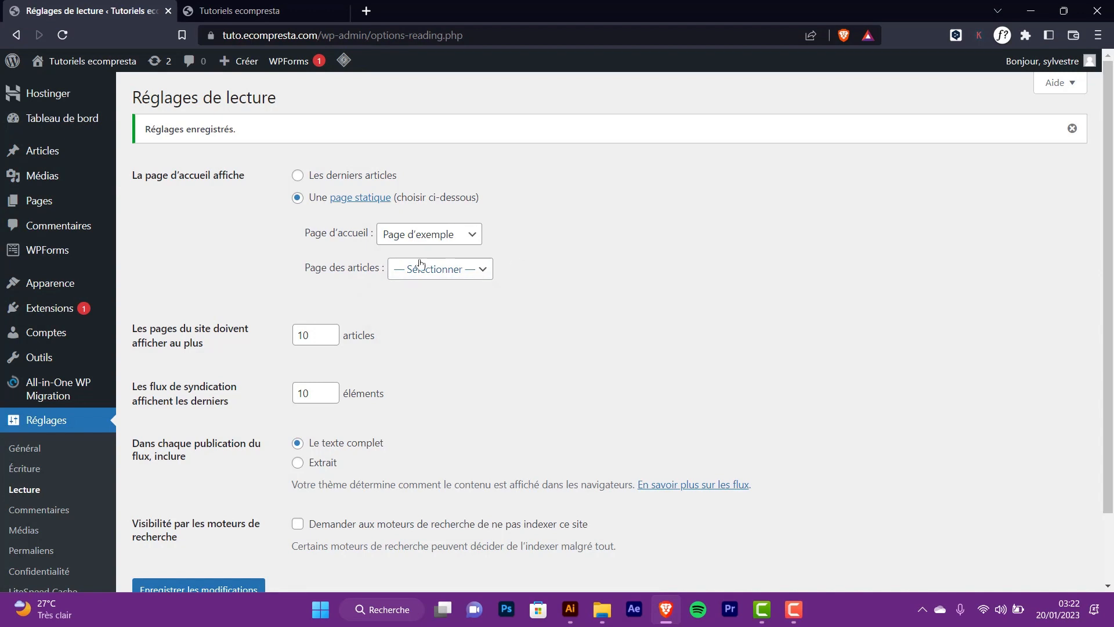
{"action": "left_click", "coordinate": [417, 267]}
{"action": "left_click", "coordinate": [621, 243]}
{"action": "left_click", "coordinate": [435, 277]}
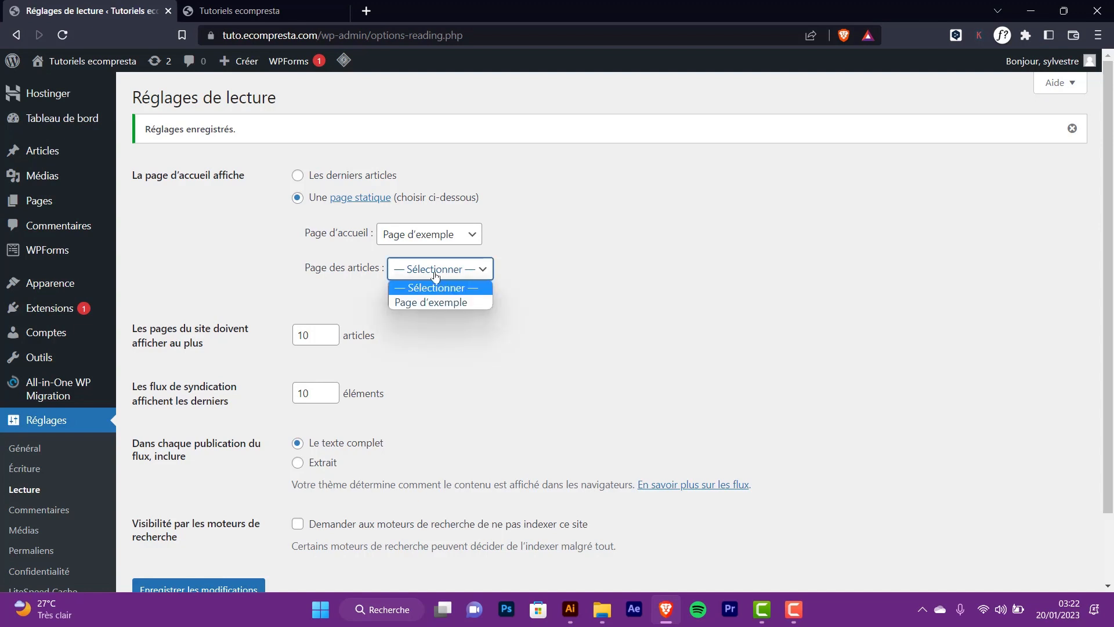
{"action": "left_click", "coordinate": [627, 260]}
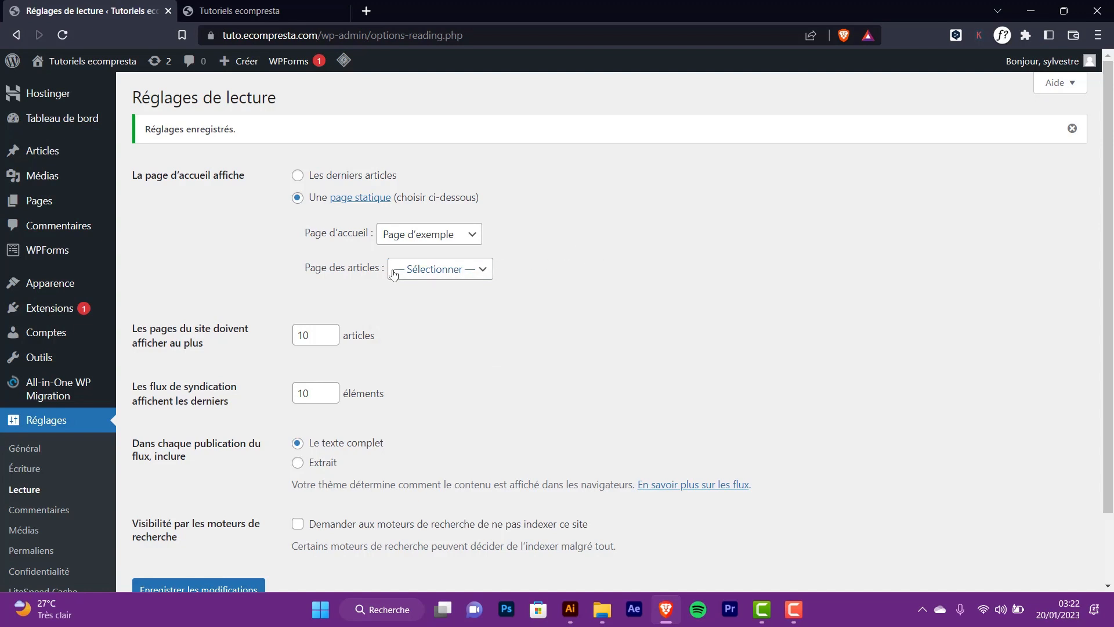
{"action": "left_click", "coordinate": [427, 274]}
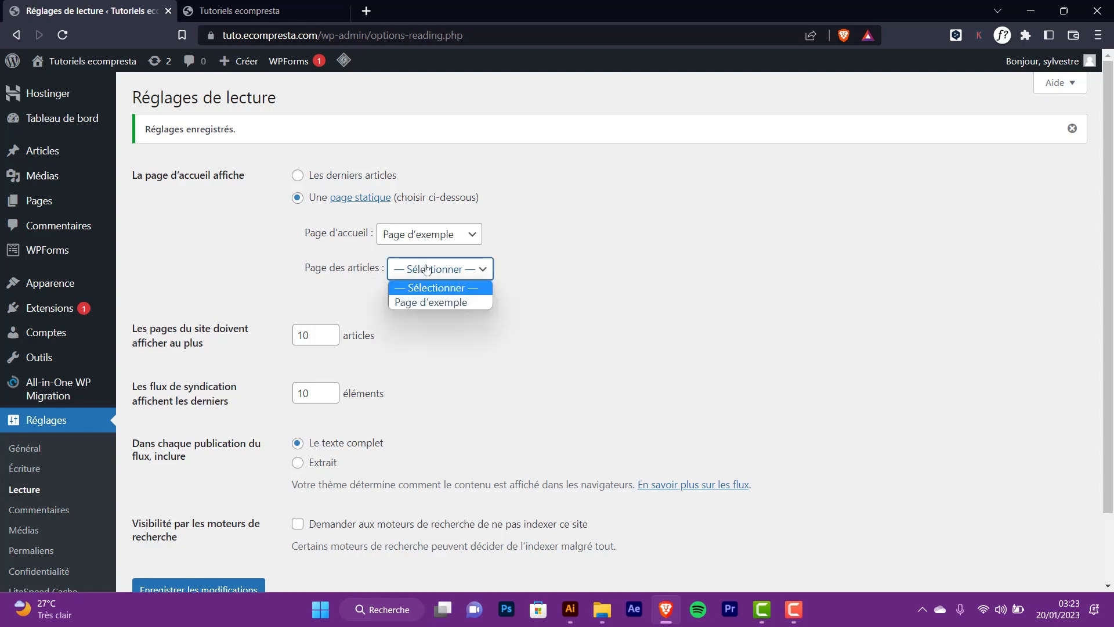
Leave the posts page (Page des articles) unselected and save the reading settings again.
{"action": "left_click", "coordinate": [596, 257]}
{"action": "scroll", "coordinate": [279, 389], "scroll_direction": "down", "scroll_amount": 2}
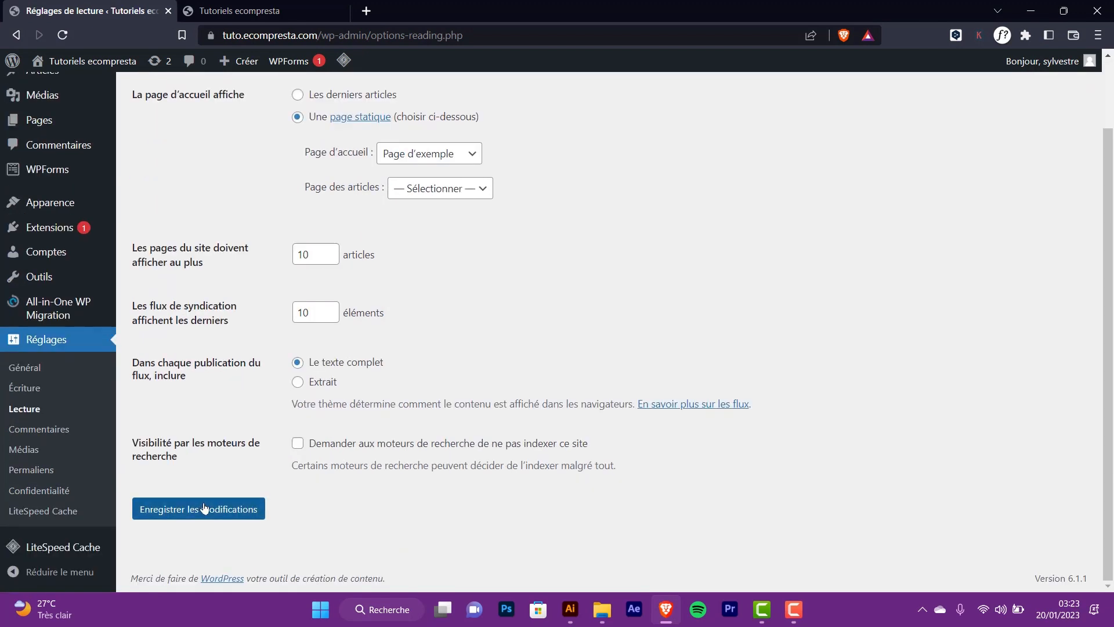
{"action": "left_click", "coordinate": [204, 508]}
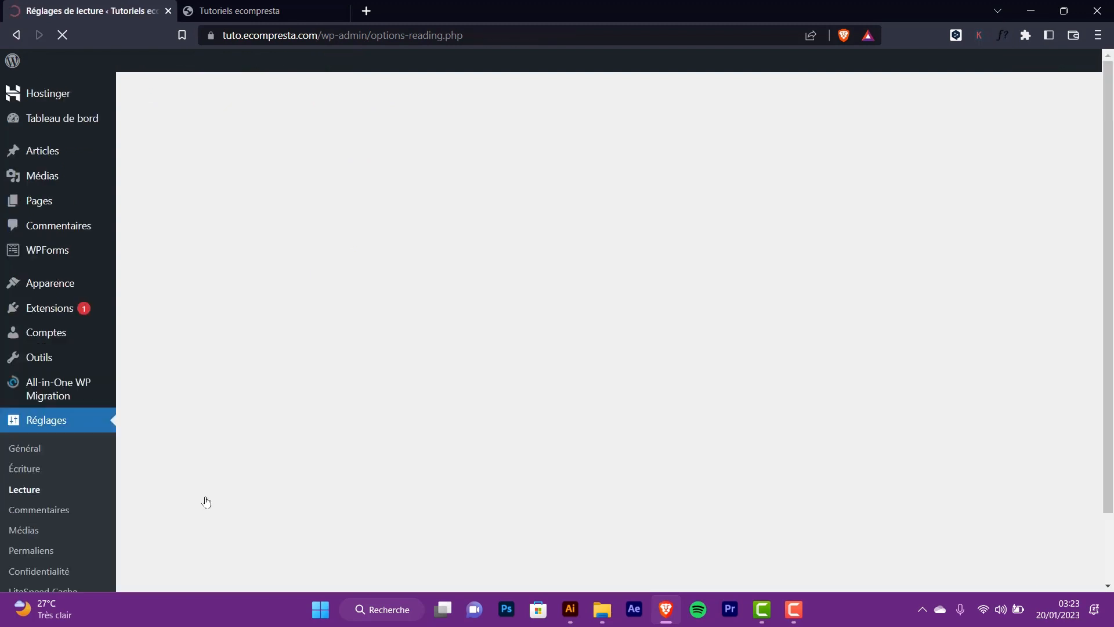
In the permalink settings (Permaliens), set the permalink structure to "Titre de la publication" and save the changes.
{"action": "scroll", "coordinate": [116, 360], "scroll_direction": "down", "scroll_amount": 3}
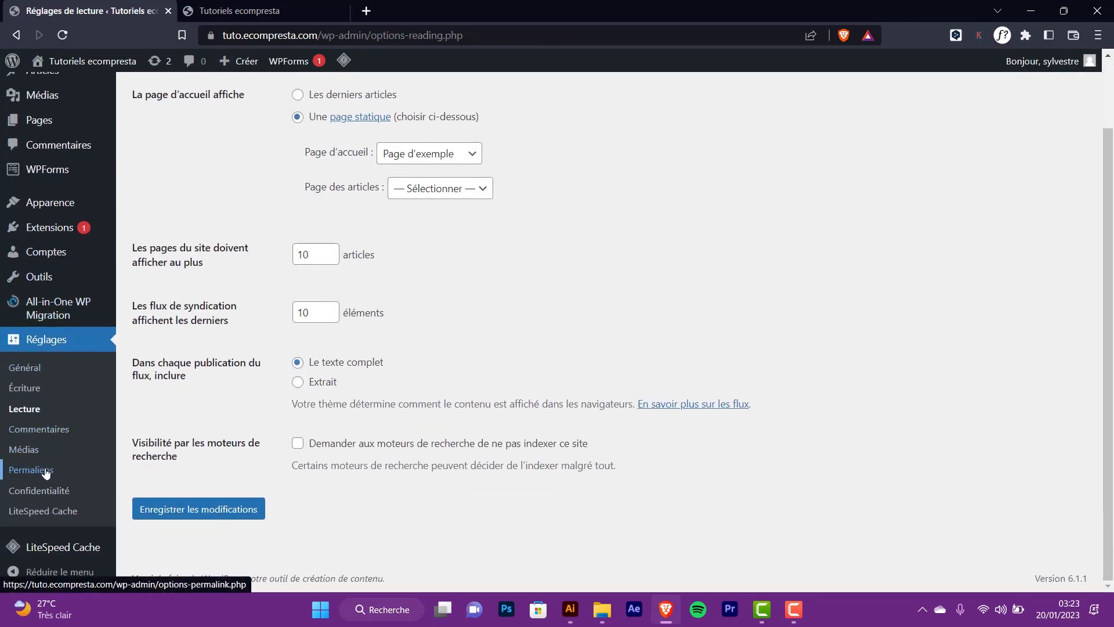
{"action": "left_click", "coordinate": [25, 472]}
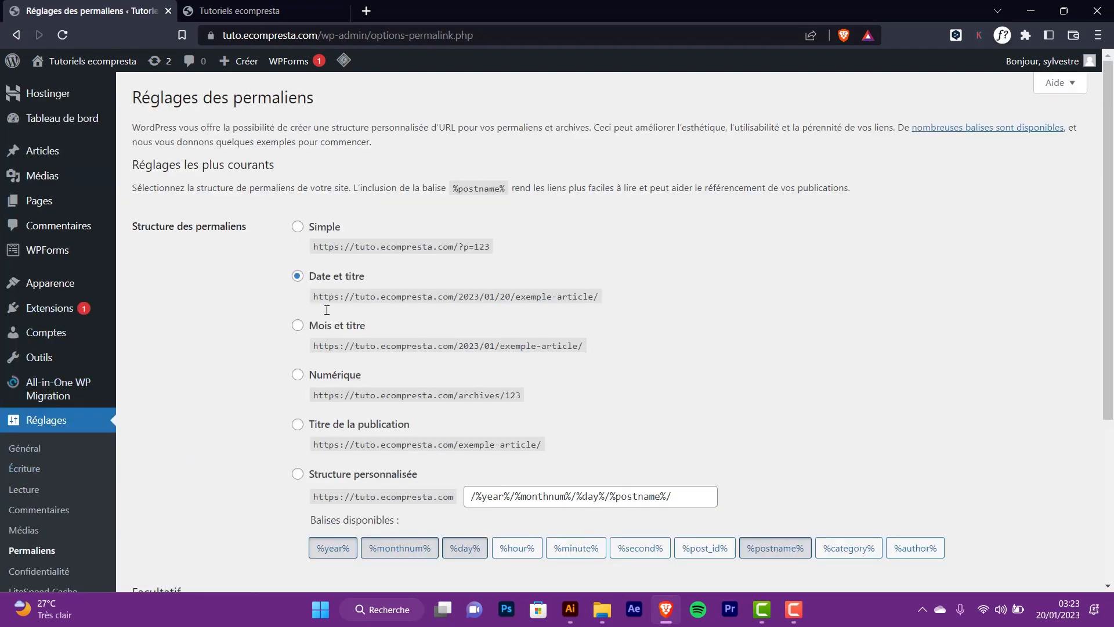
{"action": "scroll", "coordinate": [316, 349], "scroll_direction": "down", "scroll_amount": 4}
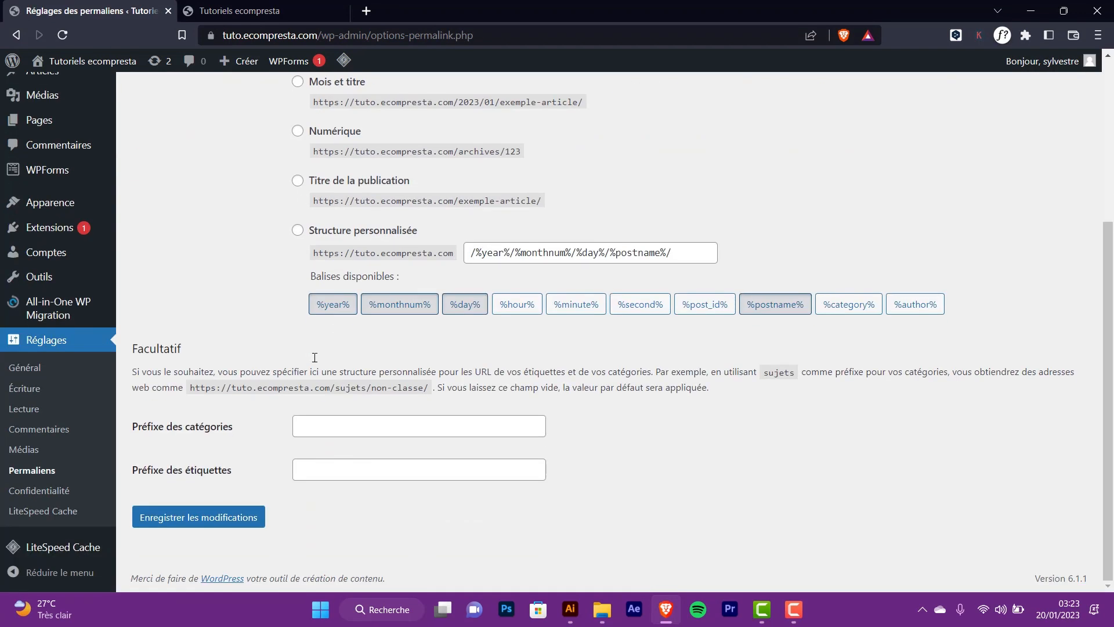
{"action": "scroll", "coordinate": [323, 353], "scroll_direction": "up", "scroll_amount": 4}
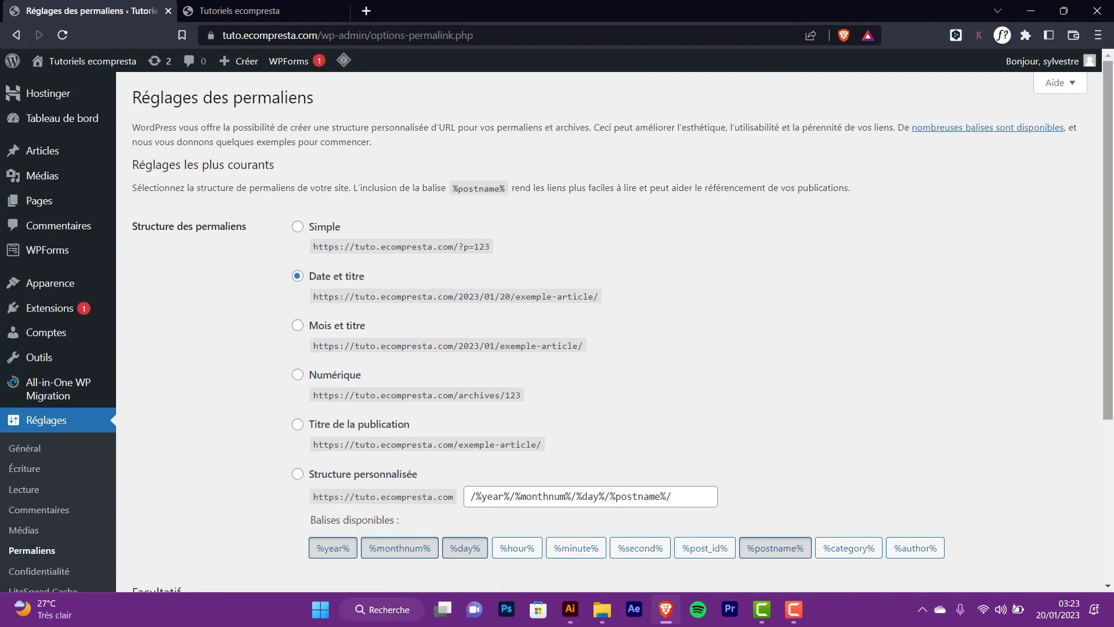
{"action": "left_click_drag", "start_coordinate": [1105, 221], "coordinate": [1107, 475]}
{"action": "left_click_drag", "start_coordinate": [1113, 358], "coordinate": [1110, 192]}
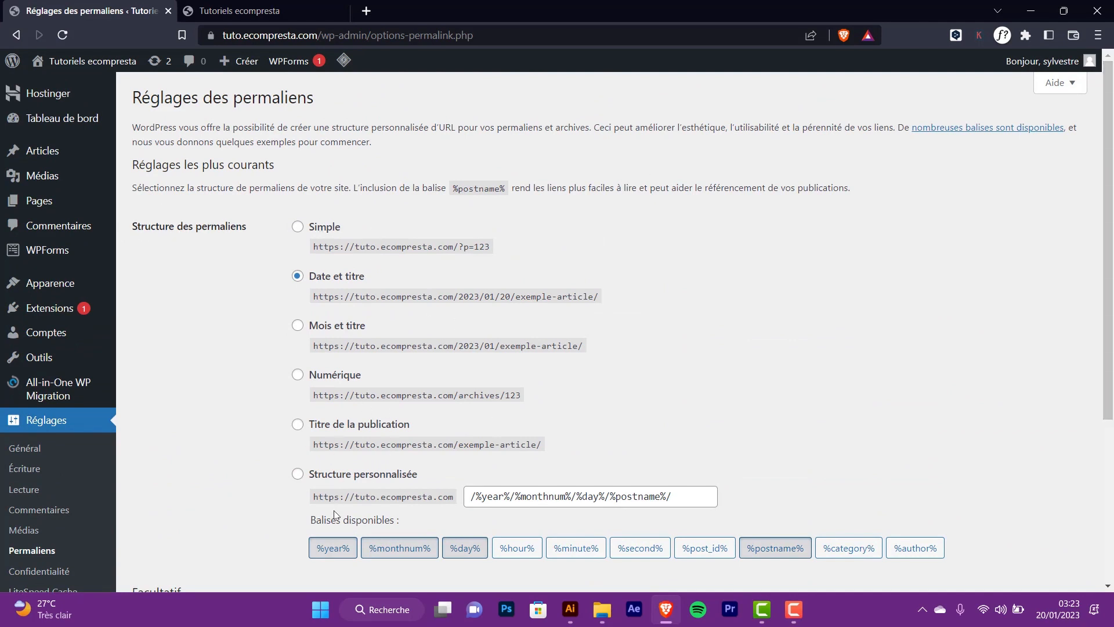
{"action": "left_click", "coordinate": [297, 424]}
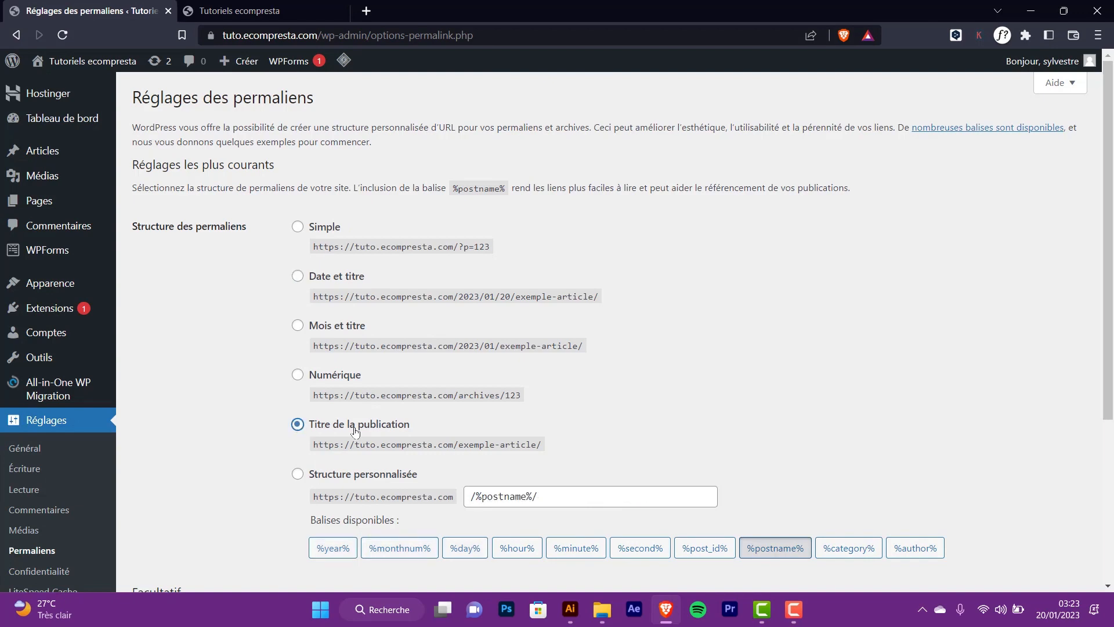
{"action": "scroll", "coordinate": [356, 536], "scroll_direction": "down", "scroll_amount": 4}
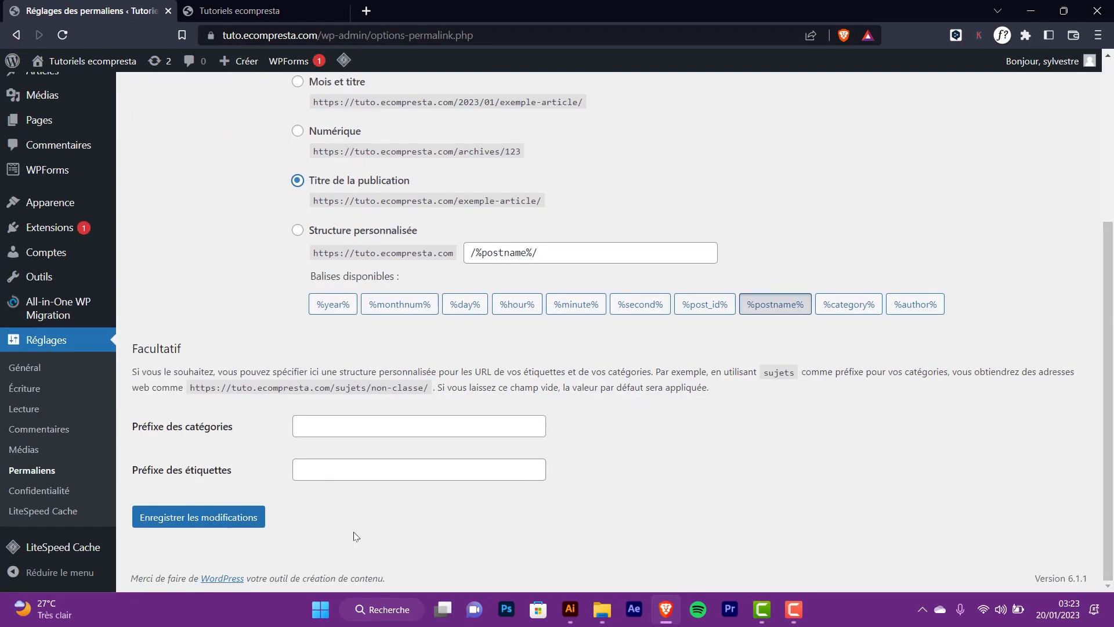
{"action": "left_click", "coordinate": [211, 521]}
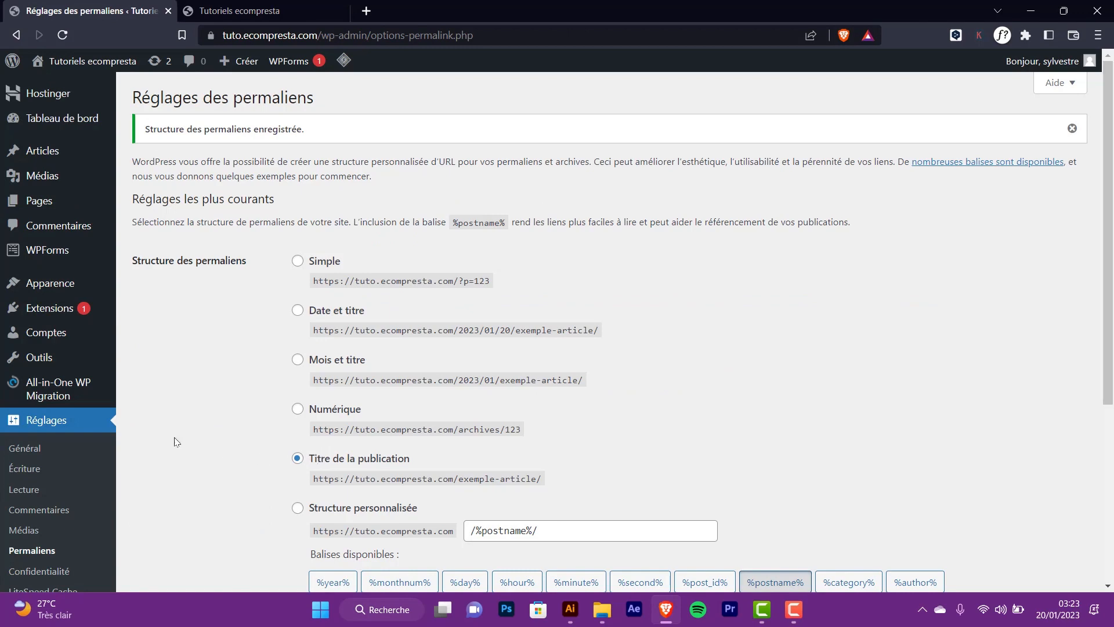
{"action": "left_click_drag", "start_coordinate": [1113, 290], "coordinate": [1112, 453]}
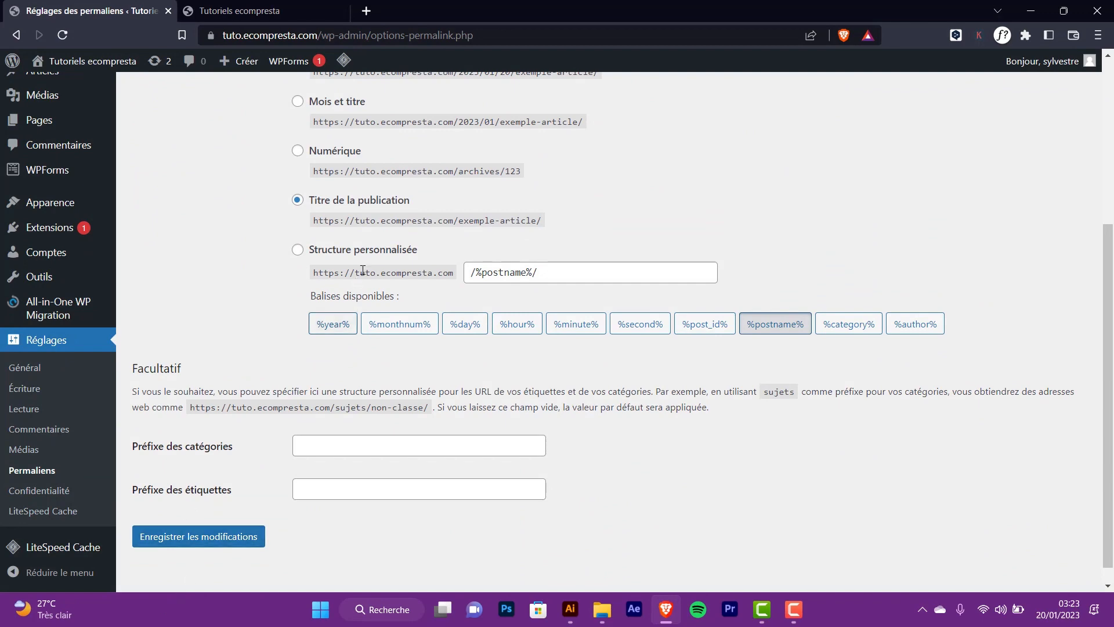
{"action": "left_click", "coordinate": [193, 543]}
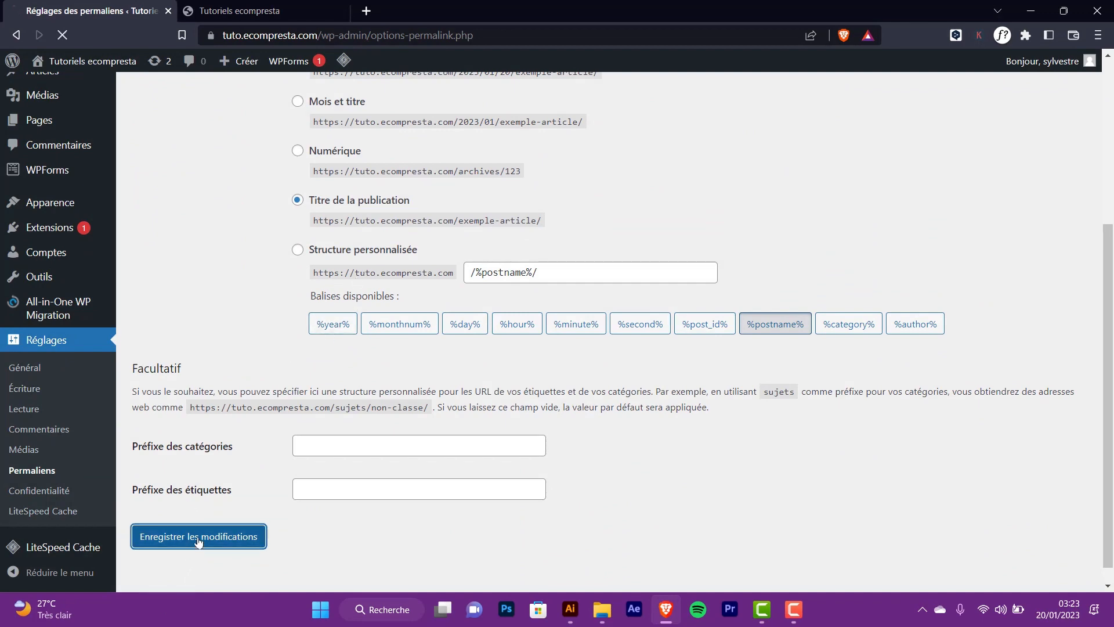
Open the list of installed plugins (Extensions) and look through its entries.
{"action": "scroll", "coordinate": [3, 493], "scroll_direction": "down", "scroll_amount": 5}
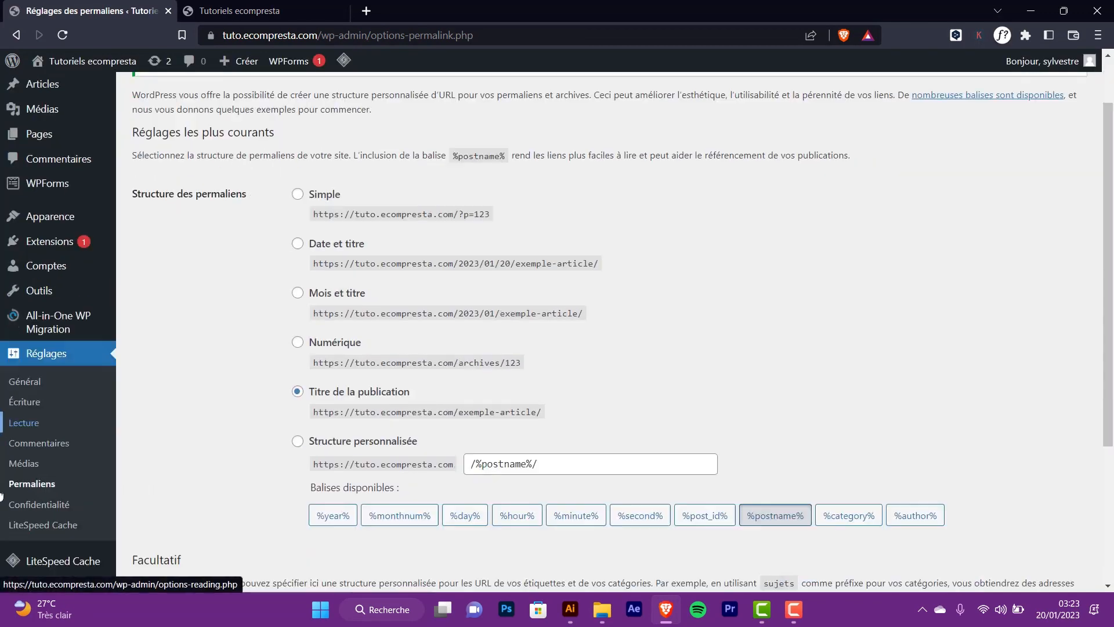
{"action": "scroll", "coordinate": [1, 496], "scroll_direction": "up", "scroll_amount": 6}
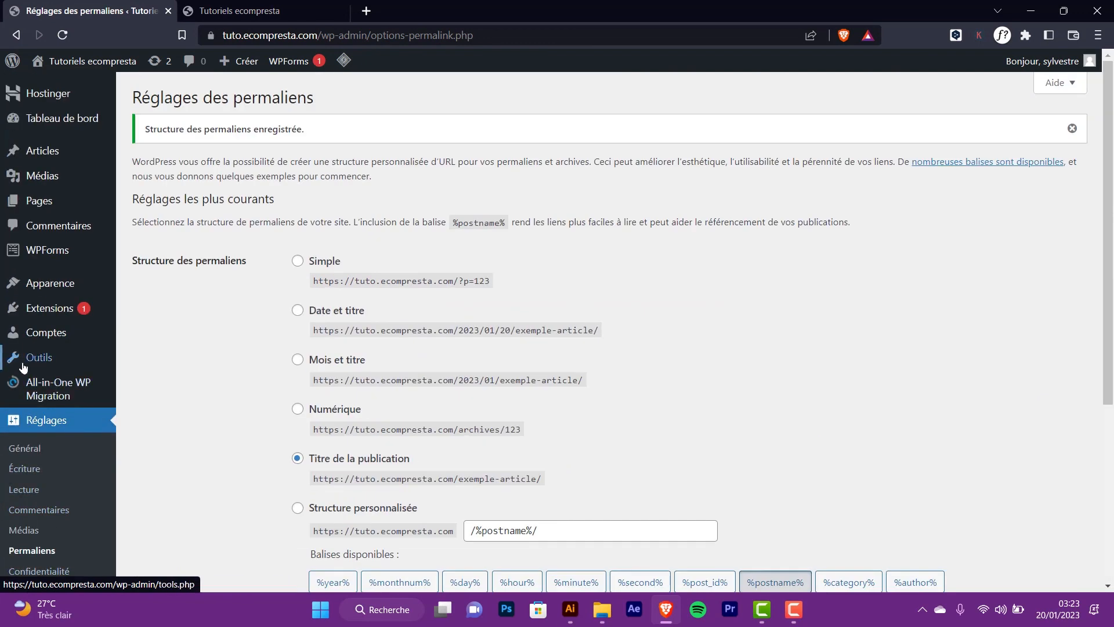
{"action": "mouse_move", "coordinate": [62, 314]}
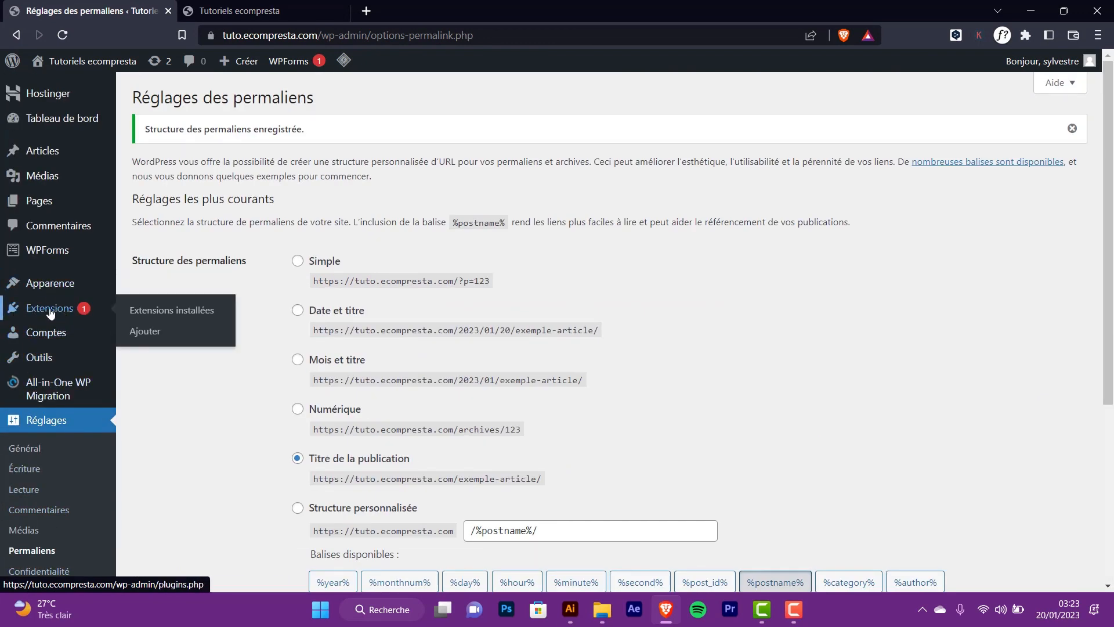
{"action": "left_click", "coordinate": [63, 316]}
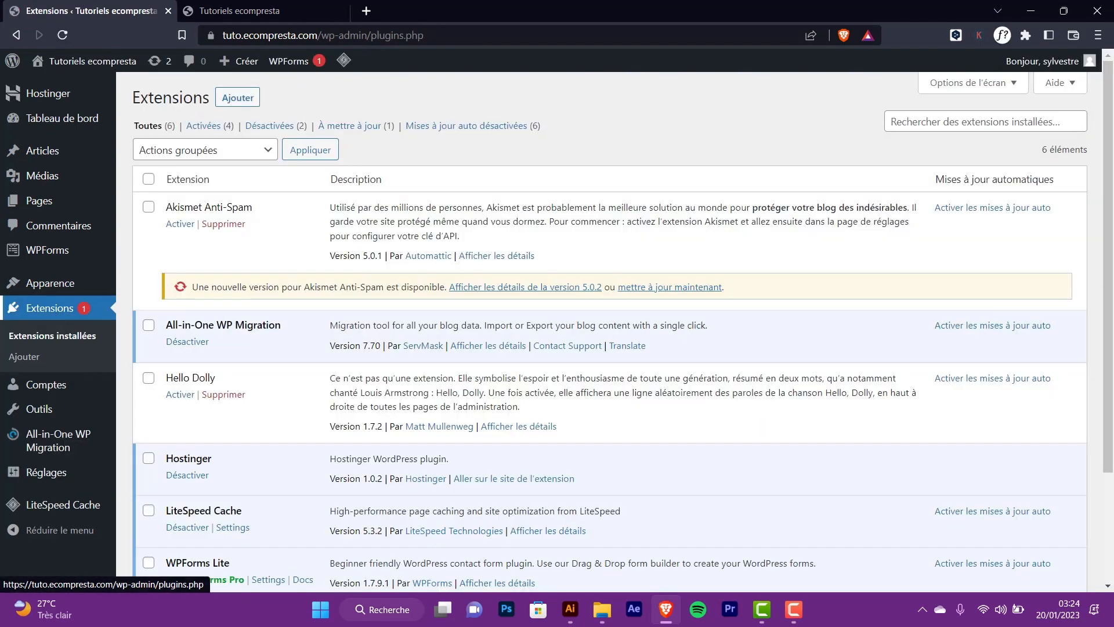
{"action": "scroll", "coordinate": [566, 326], "scroll_direction": "down", "scroll_amount": 3}
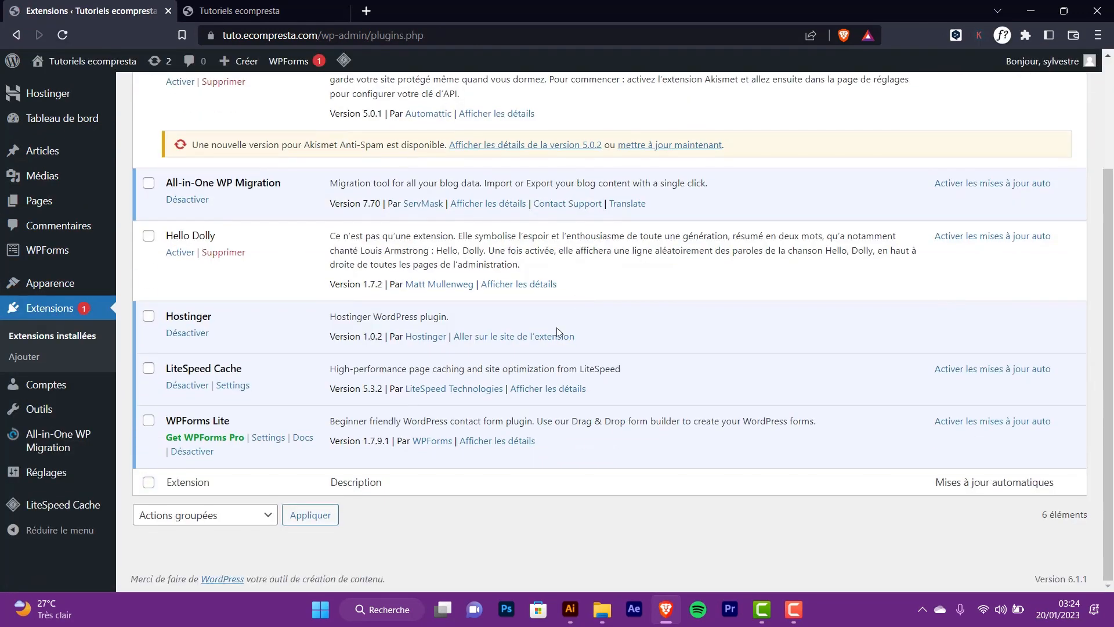
{"action": "scroll", "coordinate": [556, 327], "scroll_direction": "up", "scroll_amount": 3}
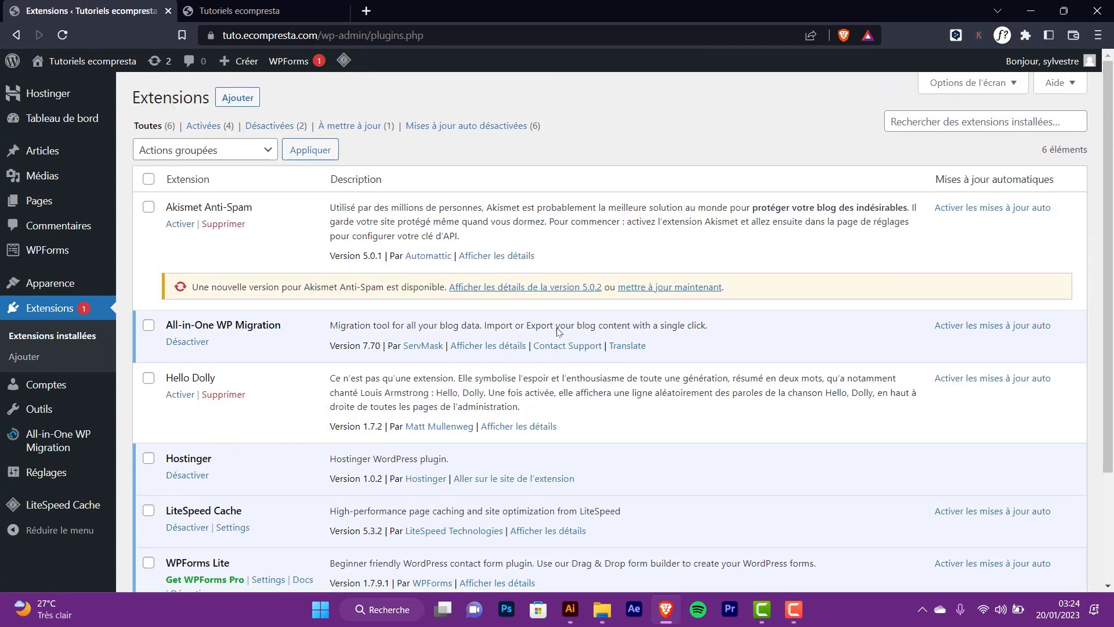
{"action": "scroll", "coordinate": [557, 327], "scroll_direction": "down", "scroll_amount": 3}
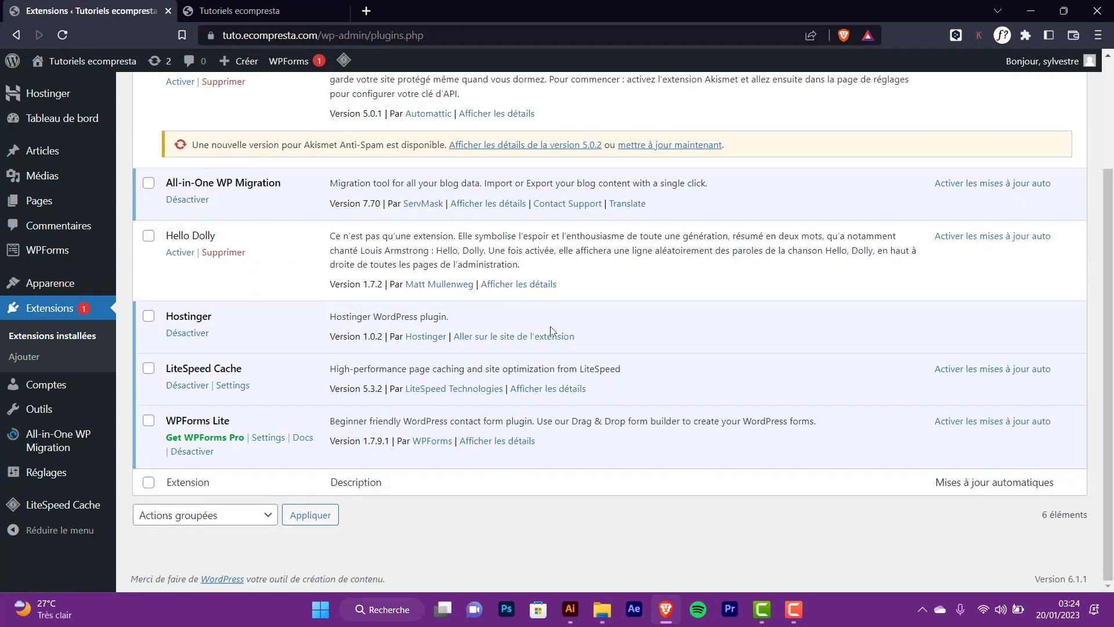
{"action": "left_click", "coordinate": [148, 317]}
{"action": "scroll", "coordinate": [196, 364], "scroll_direction": "up", "scroll_amount": 3}
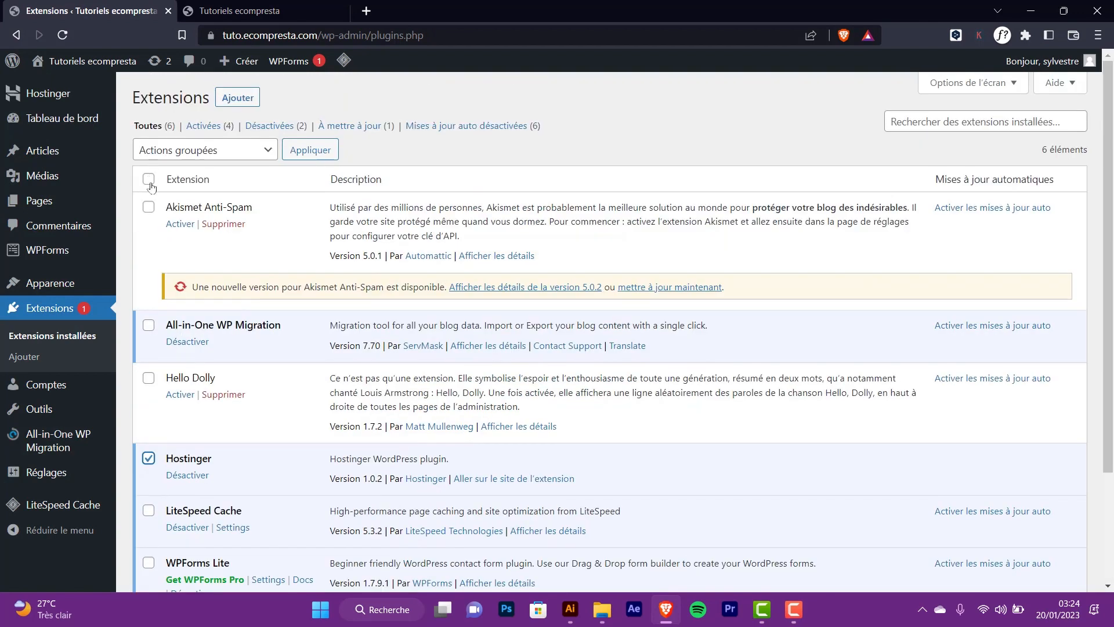
{"action": "left_click", "coordinate": [149, 180]}
{"action": "left_click", "coordinate": [149, 180]}
{"action": "left_click", "coordinate": [276, 129]}
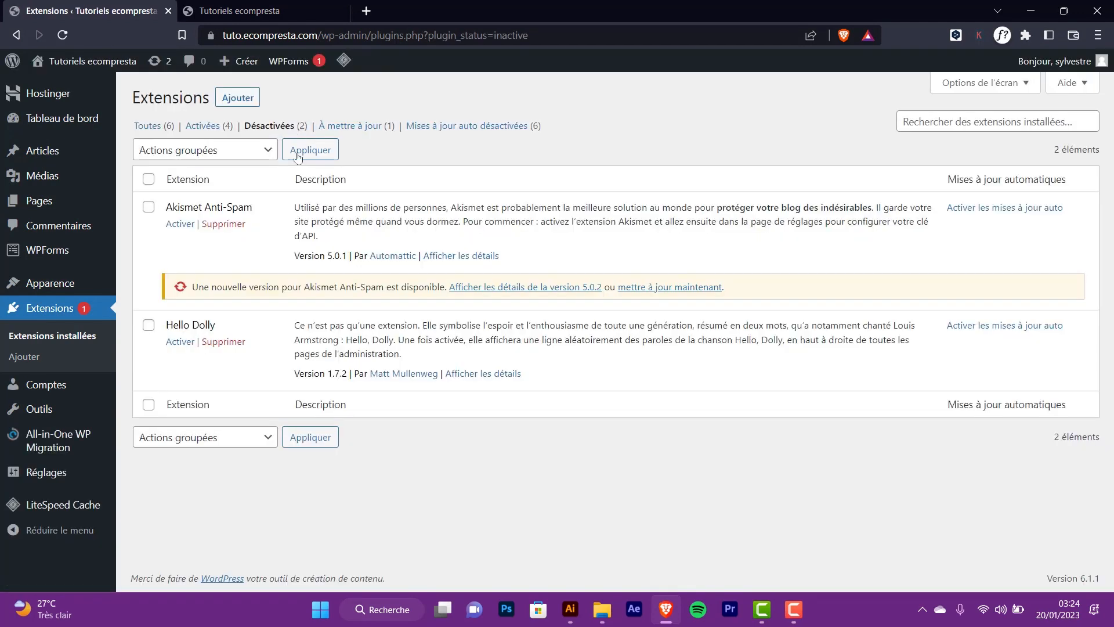
Filter the plugins to the active ones (Activées) and deactivate them all with the bulk action Désactiver.
{"action": "left_click", "coordinate": [216, 127]}
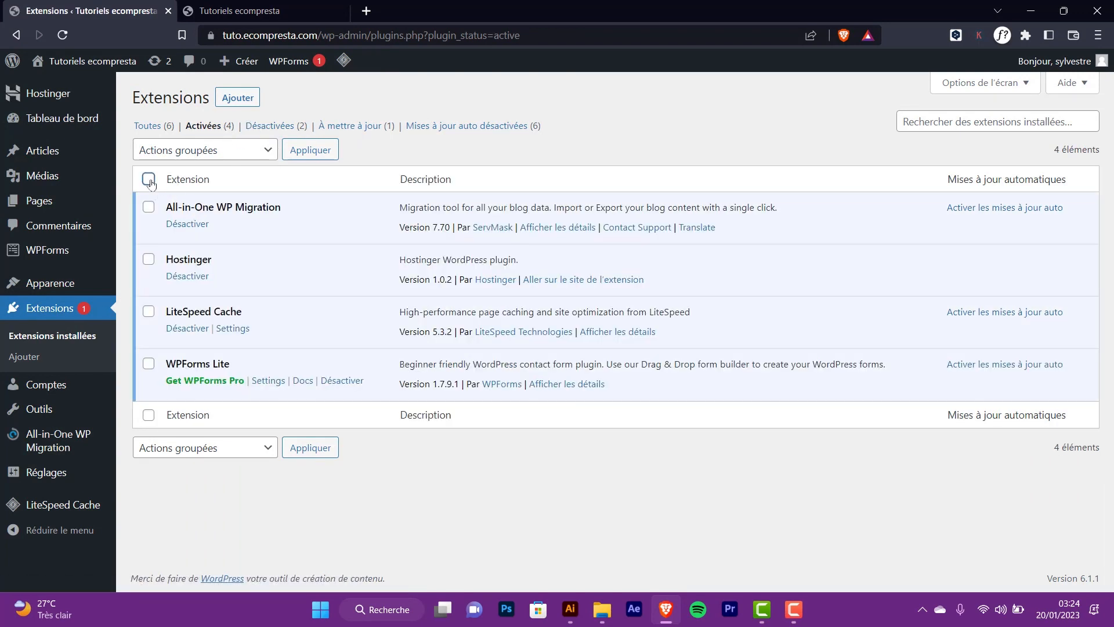
{"action": "left_click", "coordinate": [149, 179]}
{"action": "left_click", "coordinate": [223, 150]}
{"action": "left_click", "coordinate": [273, 182]}
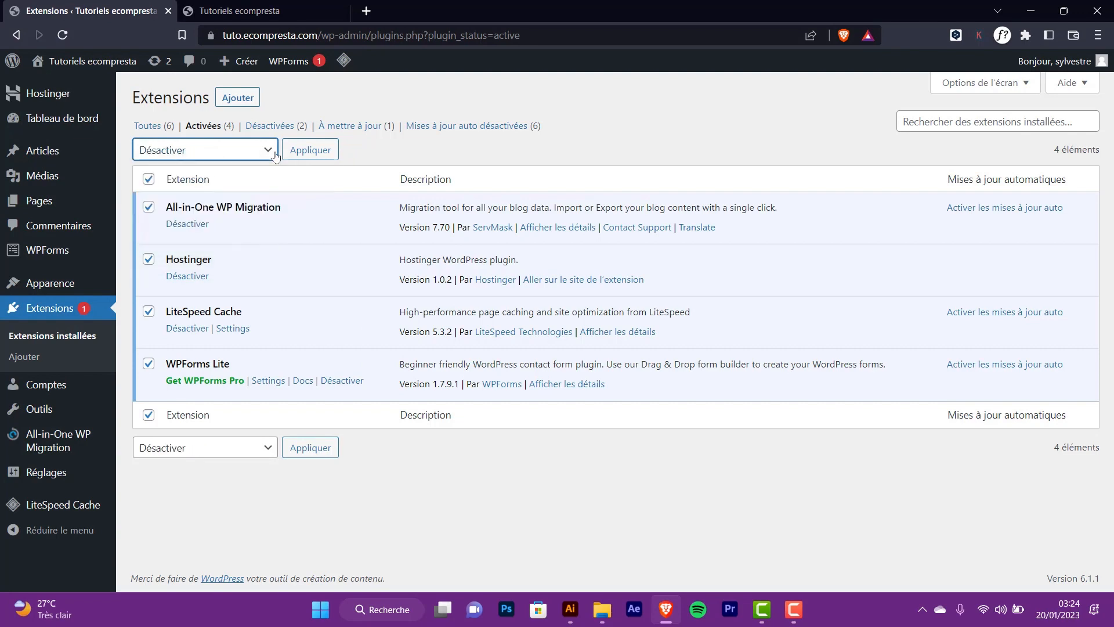
{"action": "left_click", "coordinate": [309, 151]}
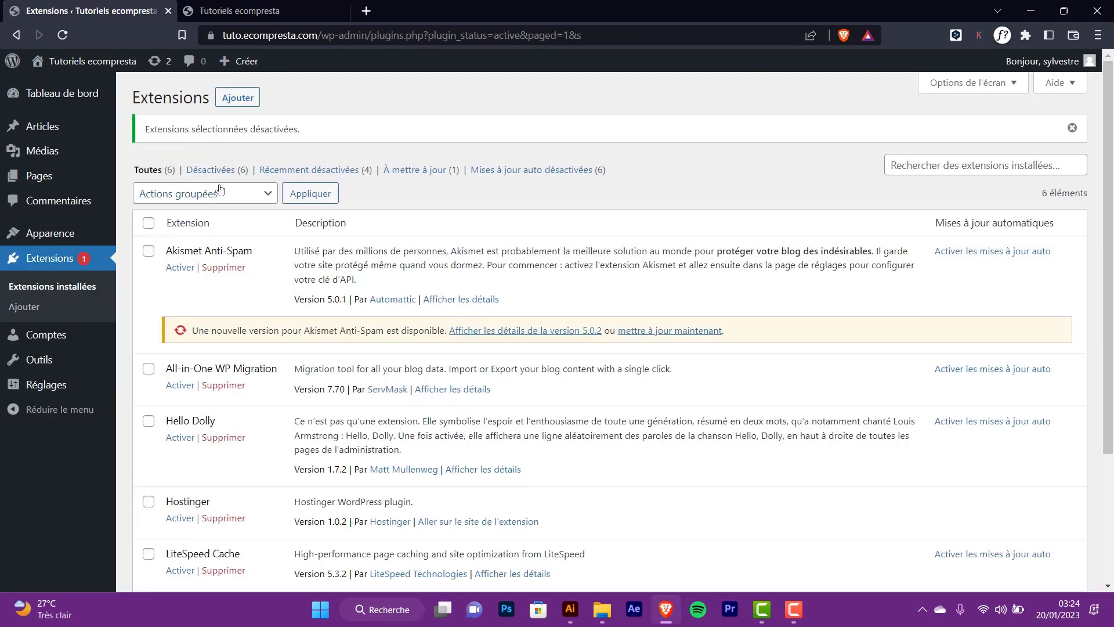
Filter the plugins to the deactivated ones (Désactivées) and delete them all with the bulk action Supprimer, confirming the deletion.
{"action": "left_click", "coordinate": [204, 170]}
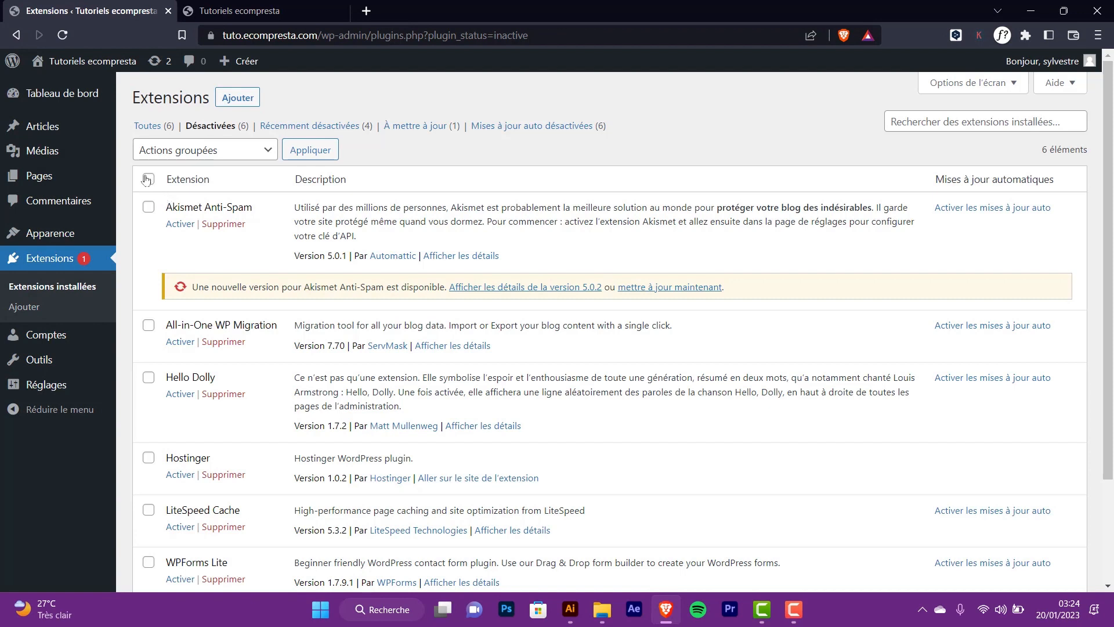
{"action": "left_click", "coordinate": [148, 179]}
{"action": "left_click", "coordinate": [220, 145]}
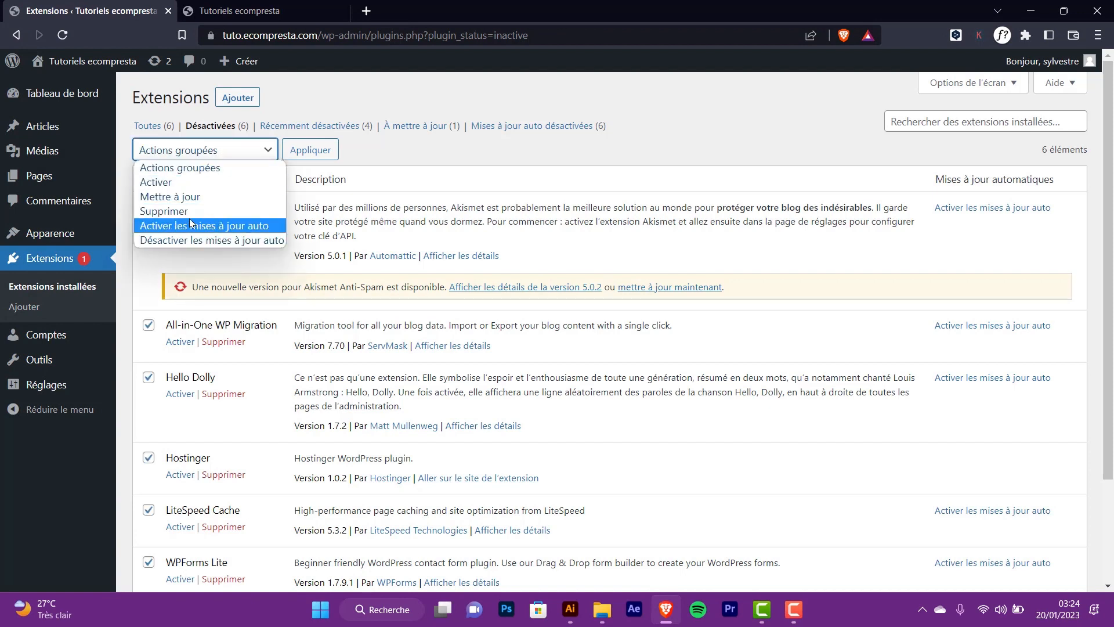
{"action": "left_click", "coordinate": [187, 211]}
{"action": "left_click", "coordinate": [310, 150]}
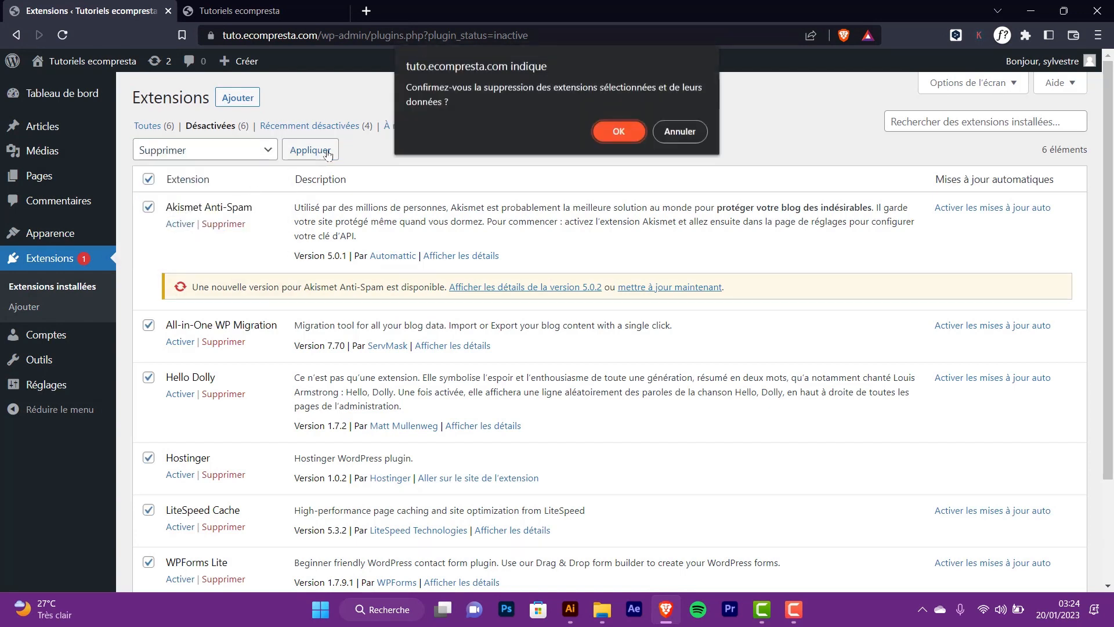
{"action": "left_click", "coordinate": [616, 140]}
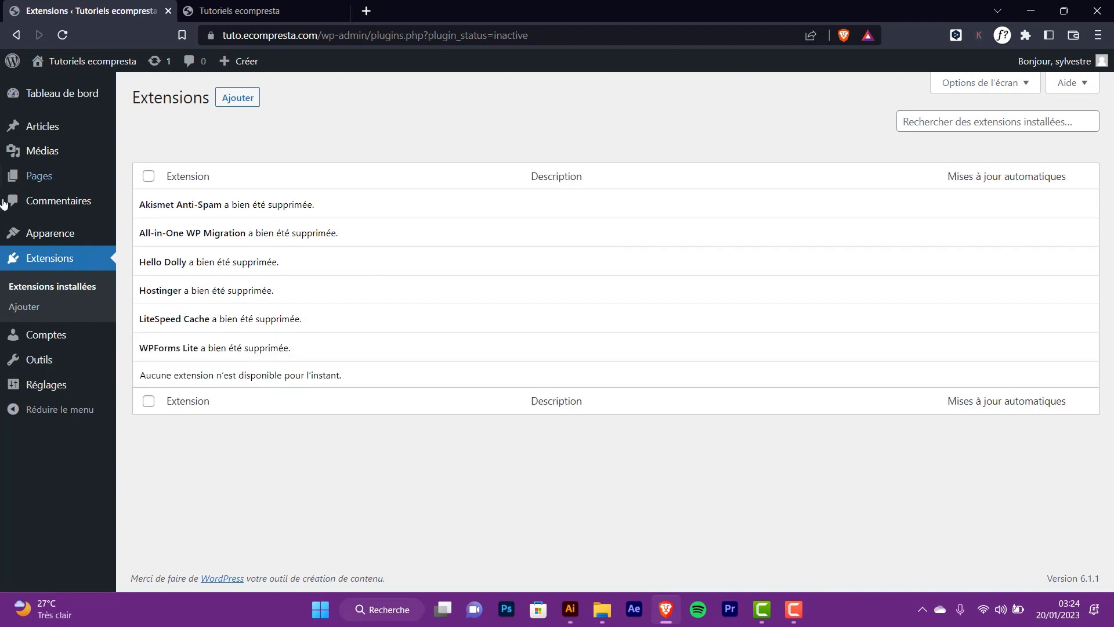
Open the installed themes, delete the Twenty Twenty-One theme from its details and confirm the deletion.
{"action": "mouse_move", "coordinate": [57, 235]}
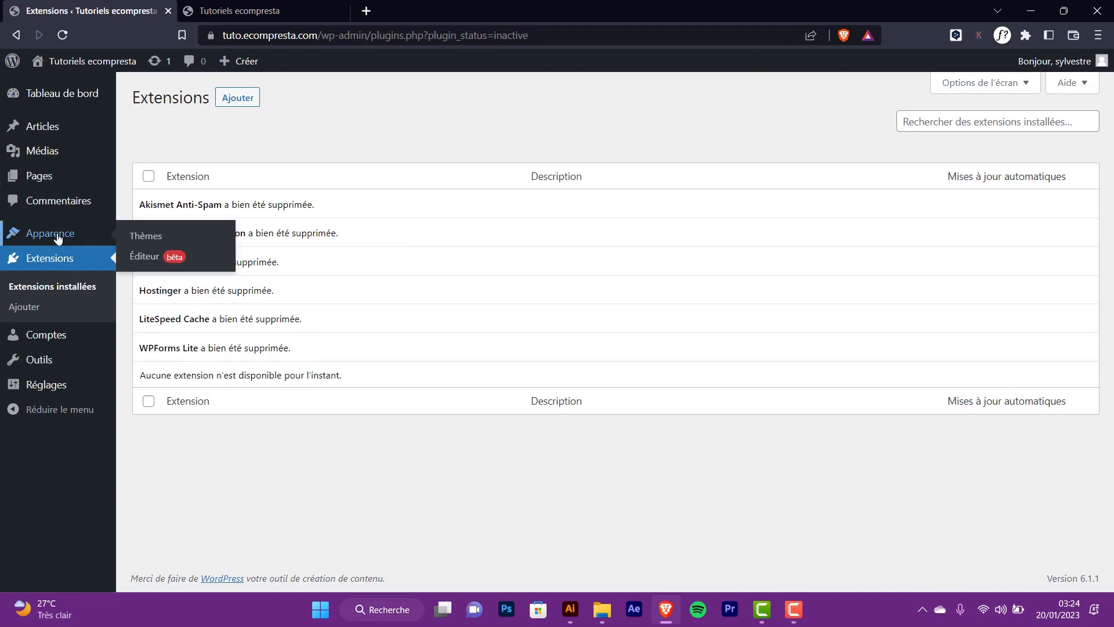
{"action": "left_click", "coordinate": [155, 235]}
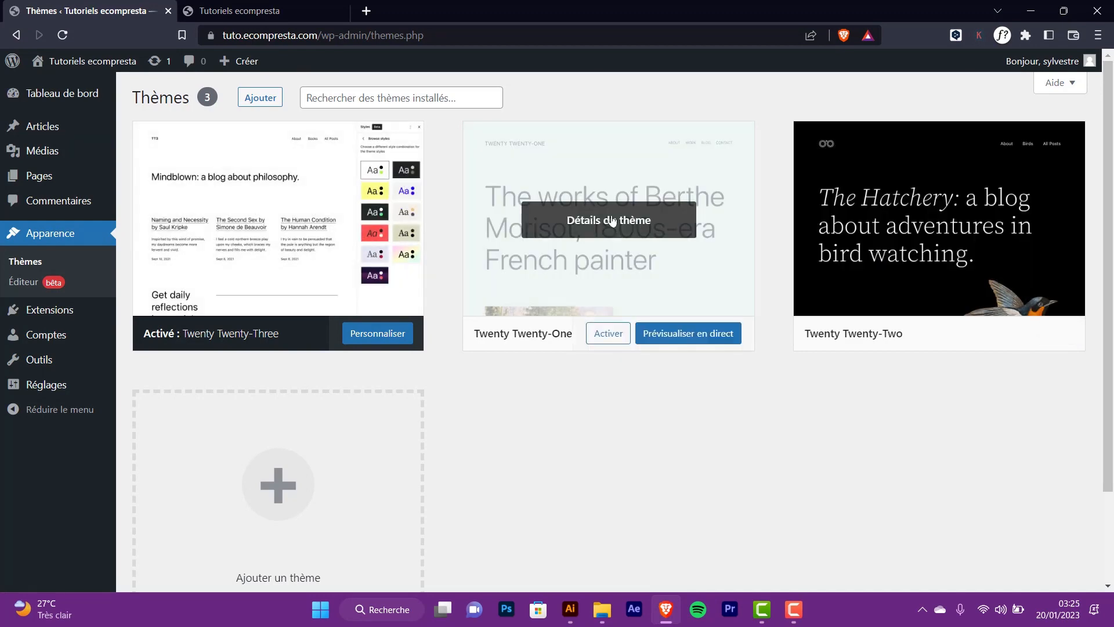
{"action": "left_click", "coordinate": [611, 220]}
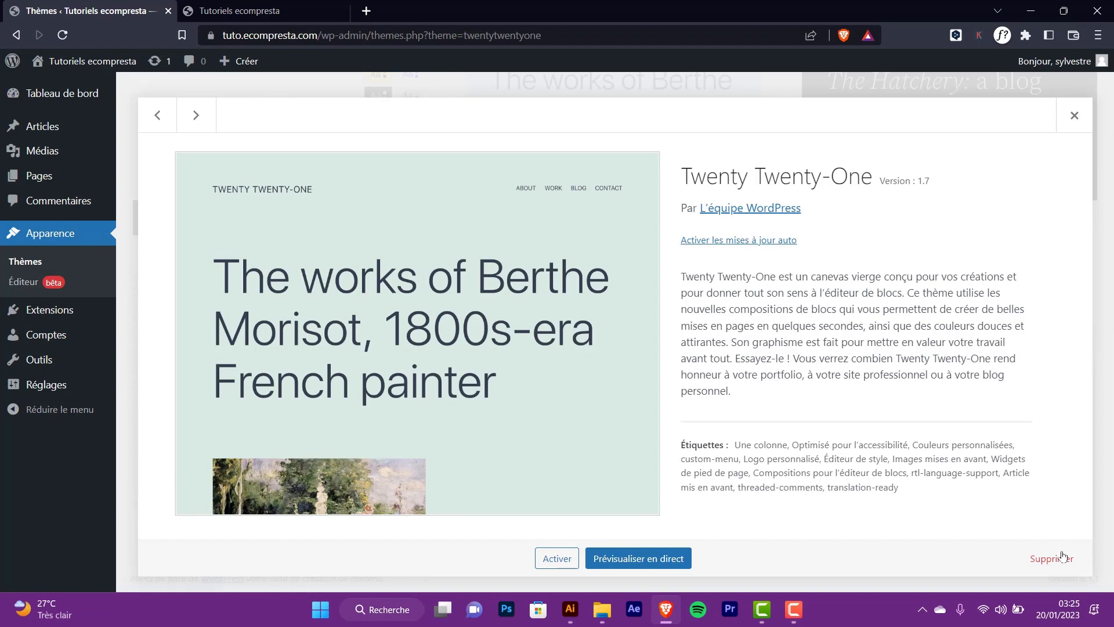
{"action": "left_click", "coordinate": [1062, 557]}
{"action": "left_click", "coordinate": [616, 149]}
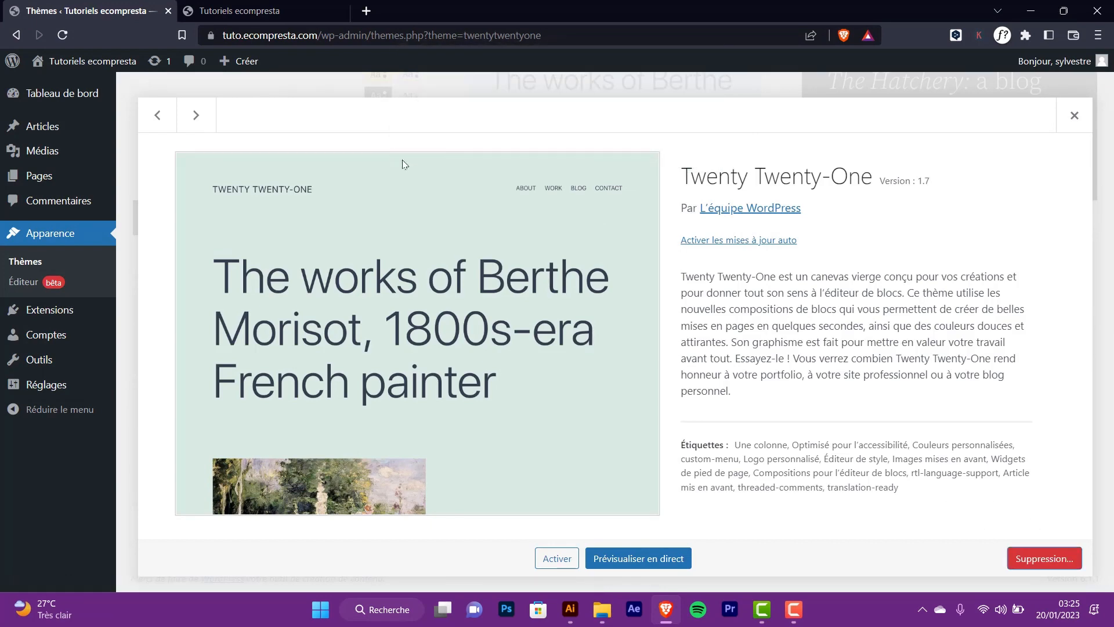
Delete the Twenty Twenty-Two theme from its details and confirm the deletion.
{"action": "left_click", "coordinate": [604, 218]}
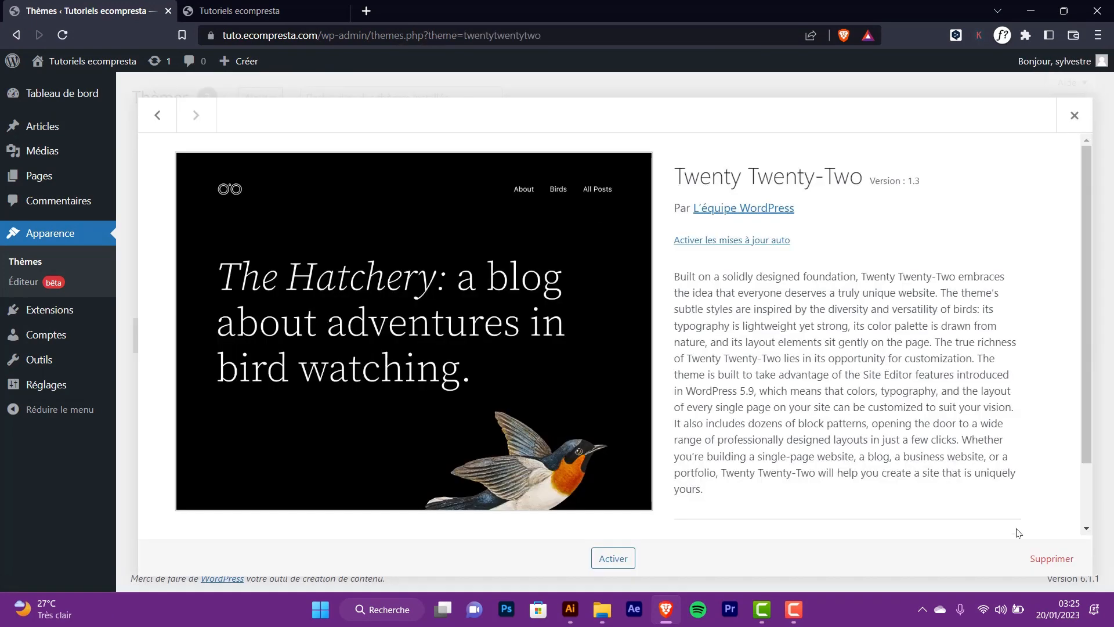
{"action": "left_click", "coordinate": [1052, 558]}
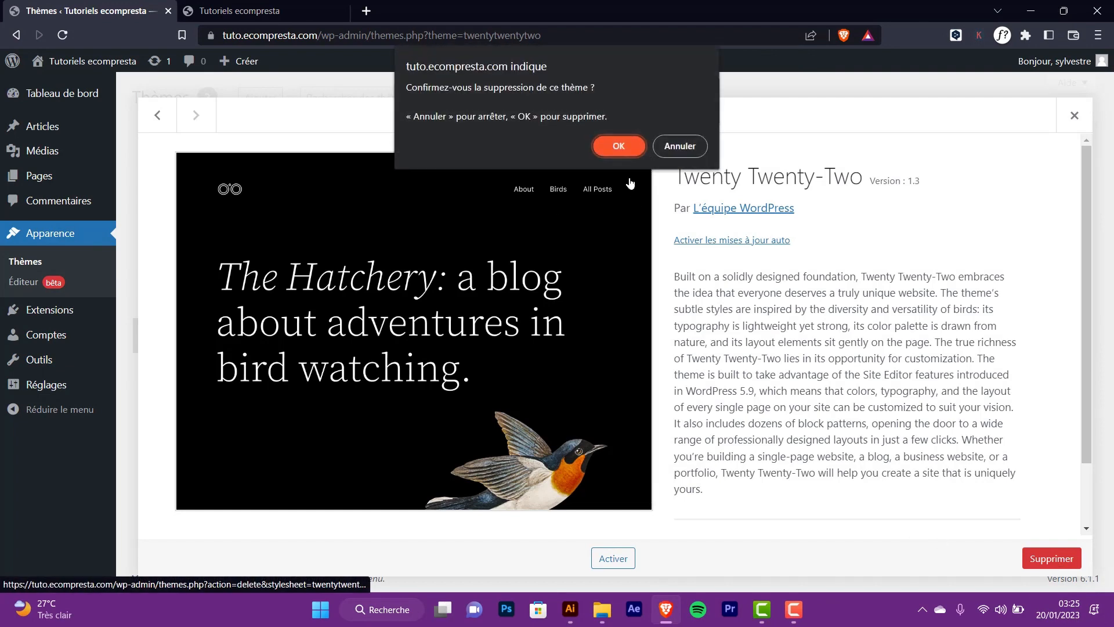
{"action": "left_click", "coordinate": [619, 146]}
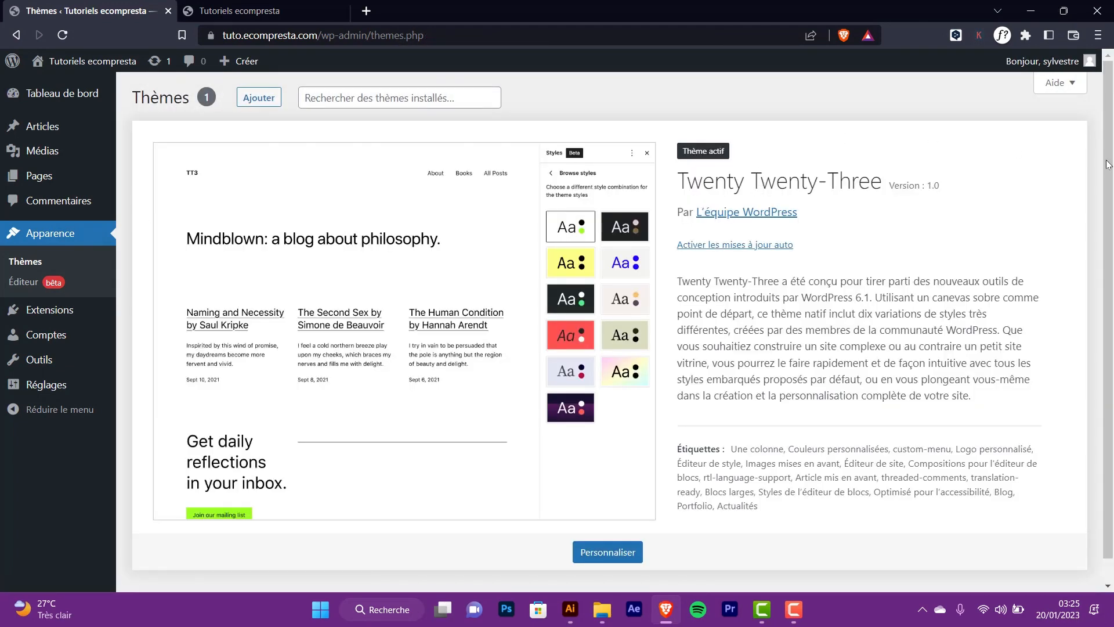
Open the list of all pages and check which page is marked as the home page.
{"action": "scroll", "coordinate": [1108, 164], "scroll_direction": "down", "scroll_amount": 1}
{"action": "scroll", "coordinate": [1066, 87], "scroll_direction": "up", "scroll_amount": 1}
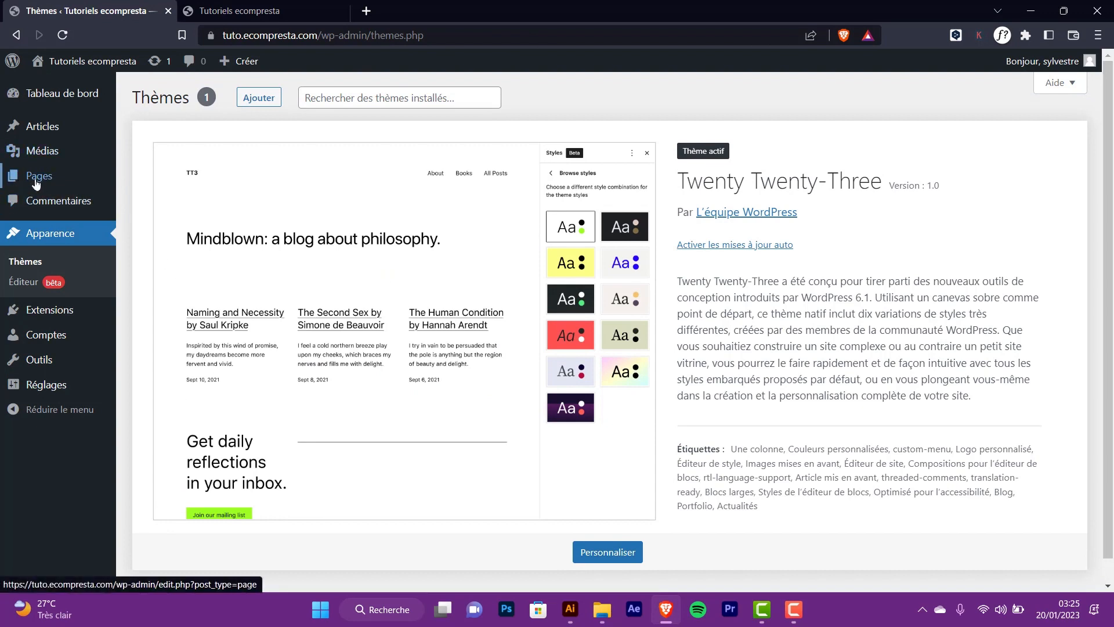
{"action": "mouse_move", "coordinate": [69, 181]}
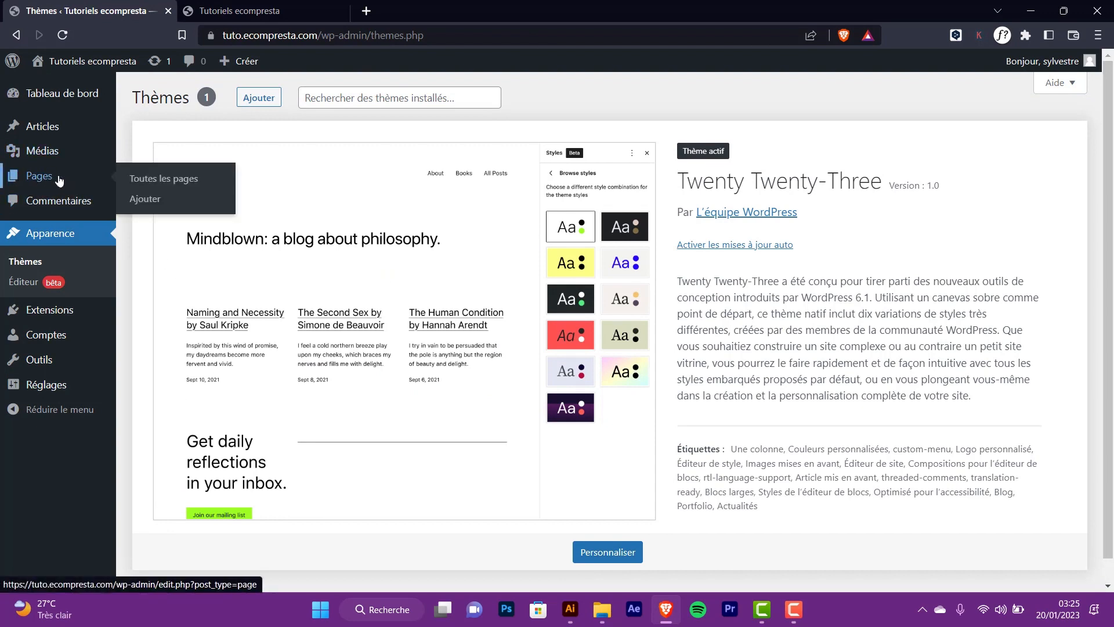
{"action": "left_click", "coordinate": [59, 180]}
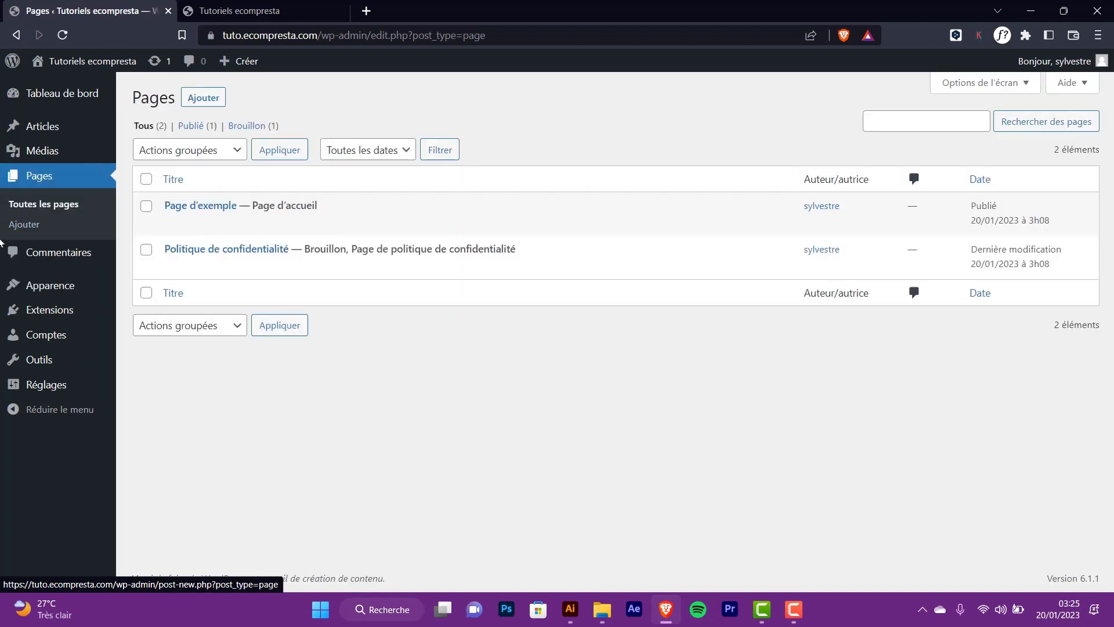
{"action": "mouse_move", "coordinate": [253, 264]}
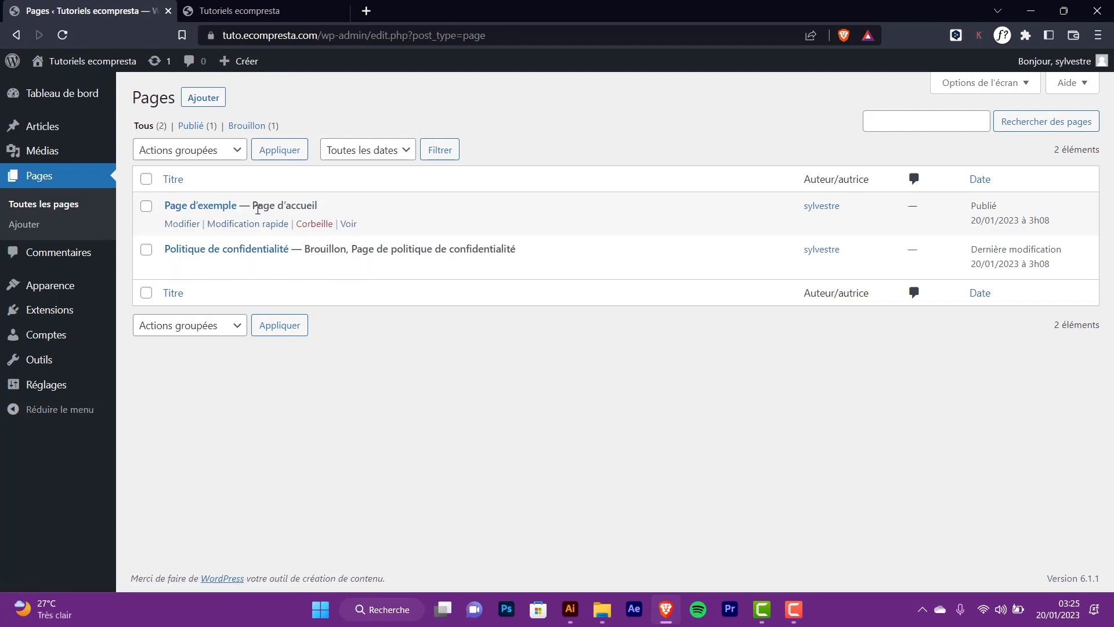
{"action": "left_click_drag", "start_coordinate": [254, 205], "coordinate": [368, 206]}
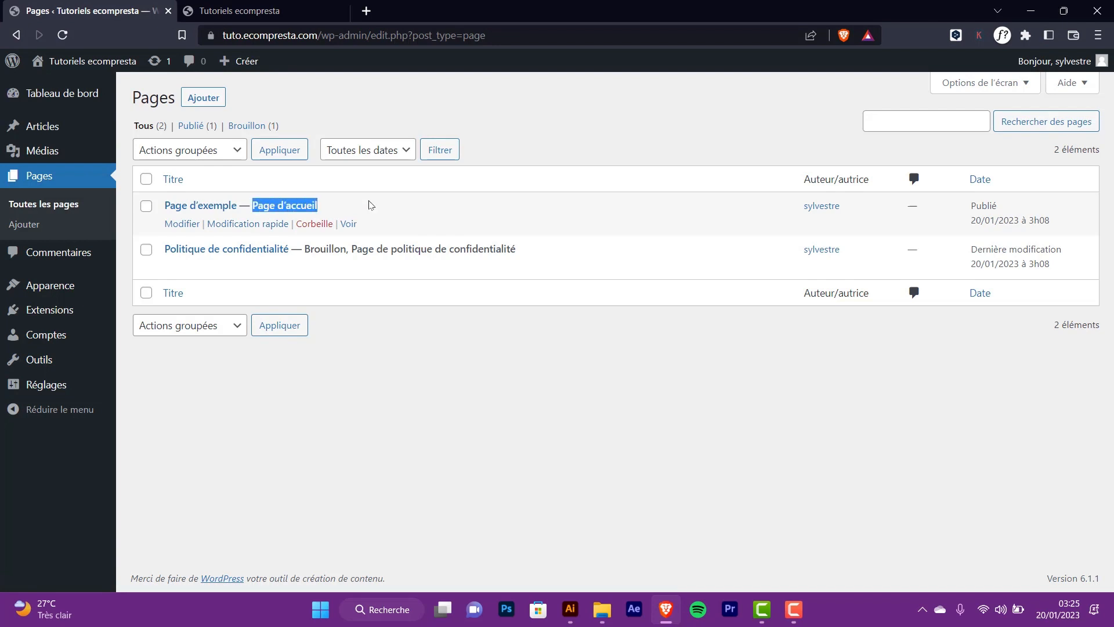
{"action": "left_click", "coordinate": [287, 206]}
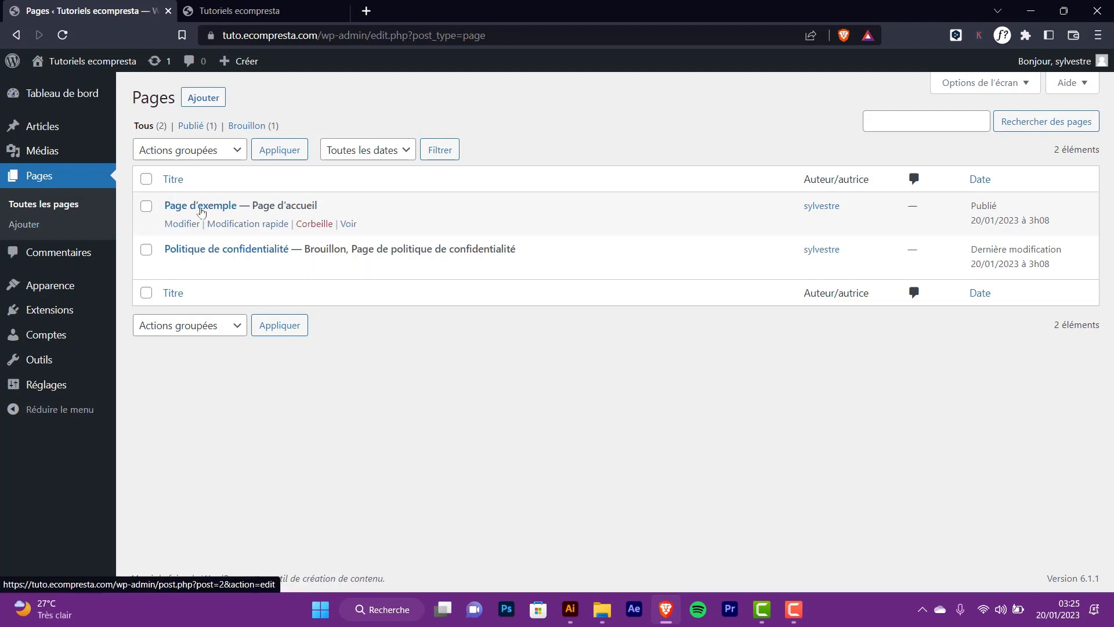
Quick-edit the Page d'exemple page, setting its title to Accueil and its slug to accueil, and save the update.
{"action": "left_click", "coordinate": [230, 225]}
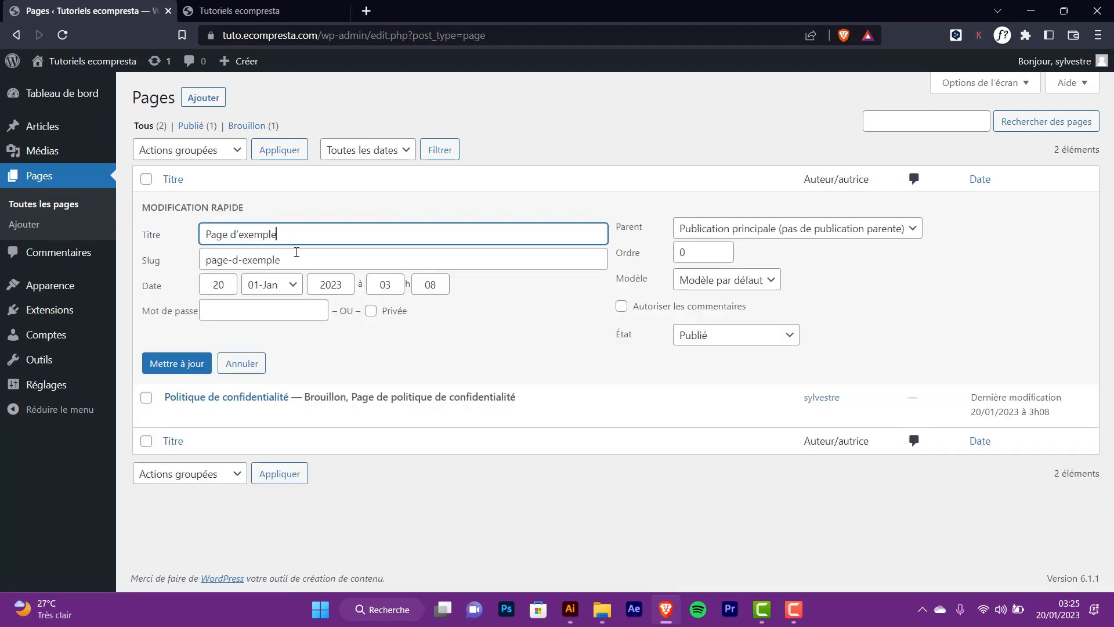
{"action": "triple_click", "coordinate": [253, 235]}
{"action": "type", "text": "Accueil"}
{"action": "left_click", "coordinate": [321, 261]}
{"action": "left_click_drag", "start_coordinate": [321, 260], "coordinate": [20, 229]}
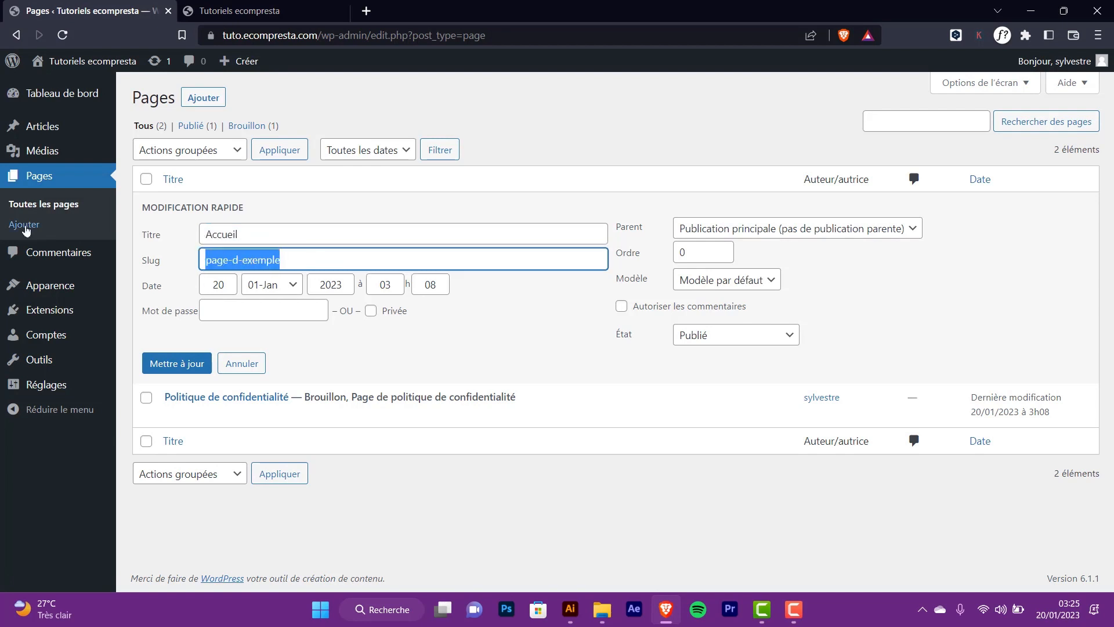
{"action": "type", "text": "accueil"}
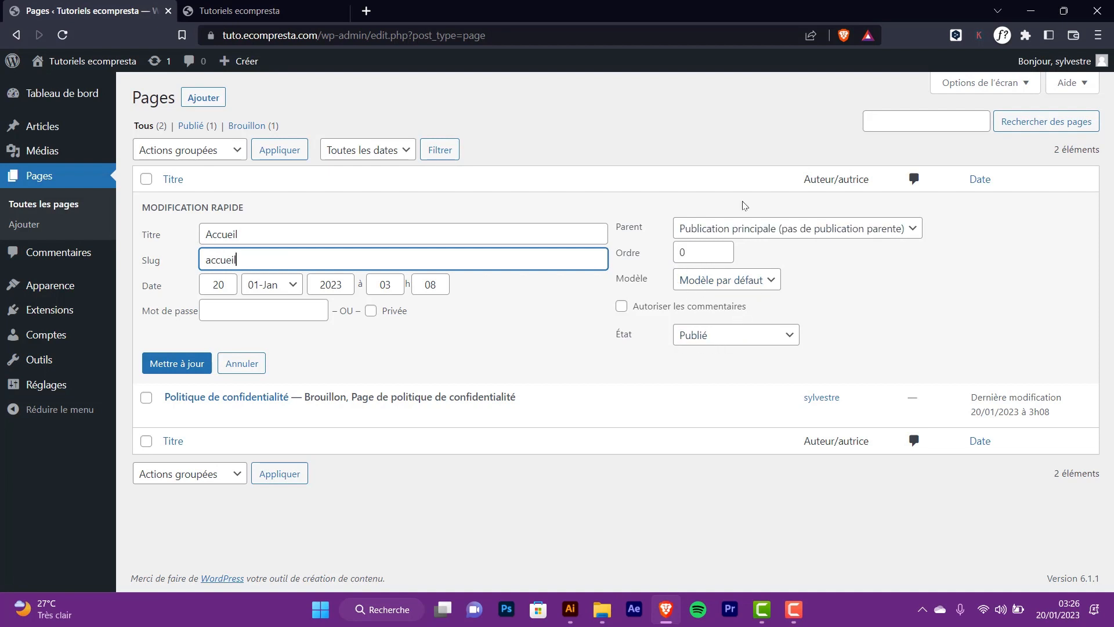
{"action": "left_click", "coordinate": [174, 371]}
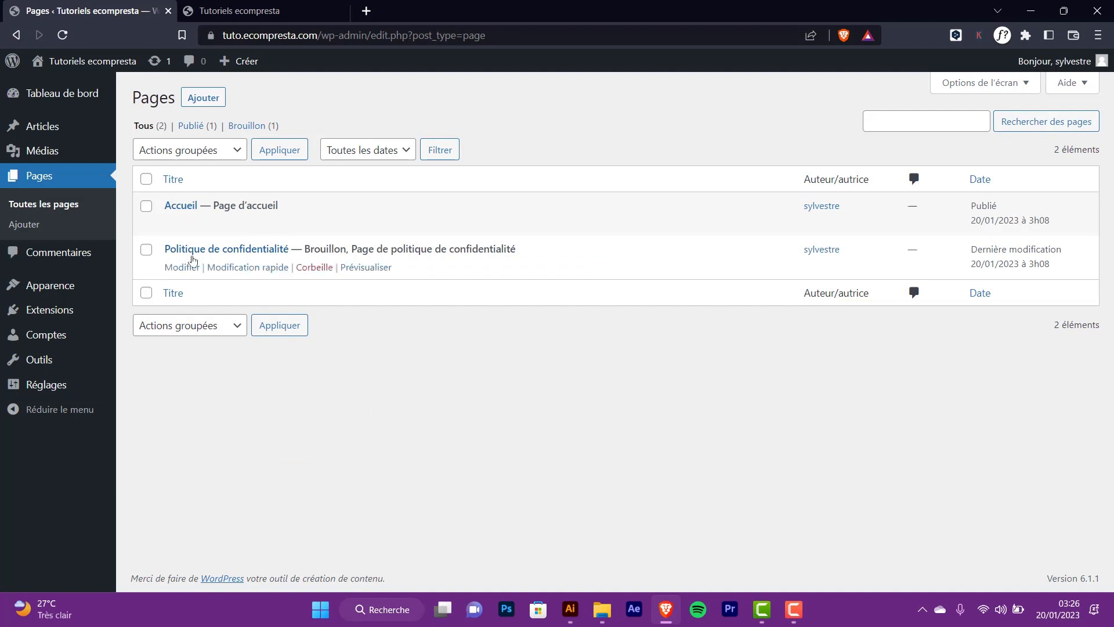
Switch to the public site, reload it and review the home page from top to bottom.
{"action": "left_click", "coordinate": [238, 11]}
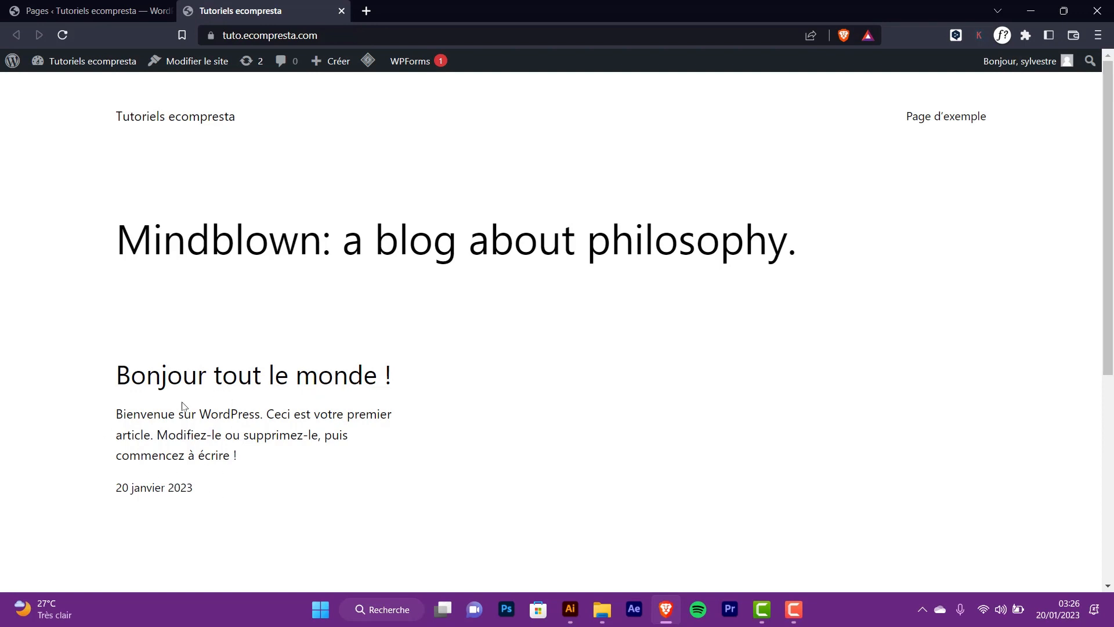
{"action": "scroll", "coordinate": [193, 418], "scroll_direction": "down", "scroll_amount": 5}
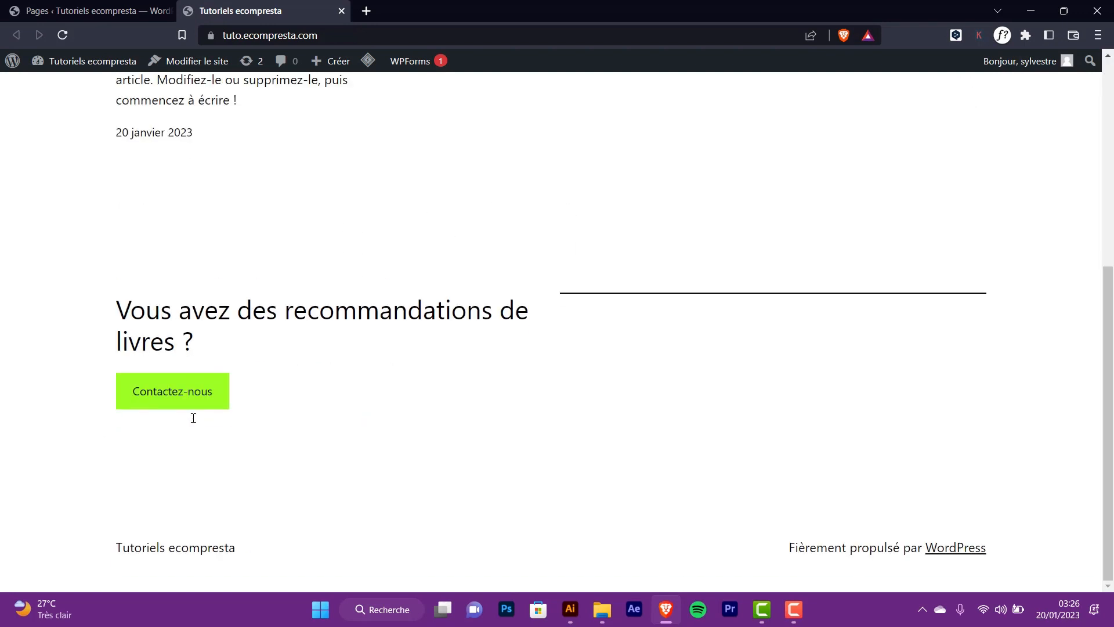
{"action": "scroll", "coordinate": [193, 418], "scroll_direction": "up", "scroll_amount": 5}
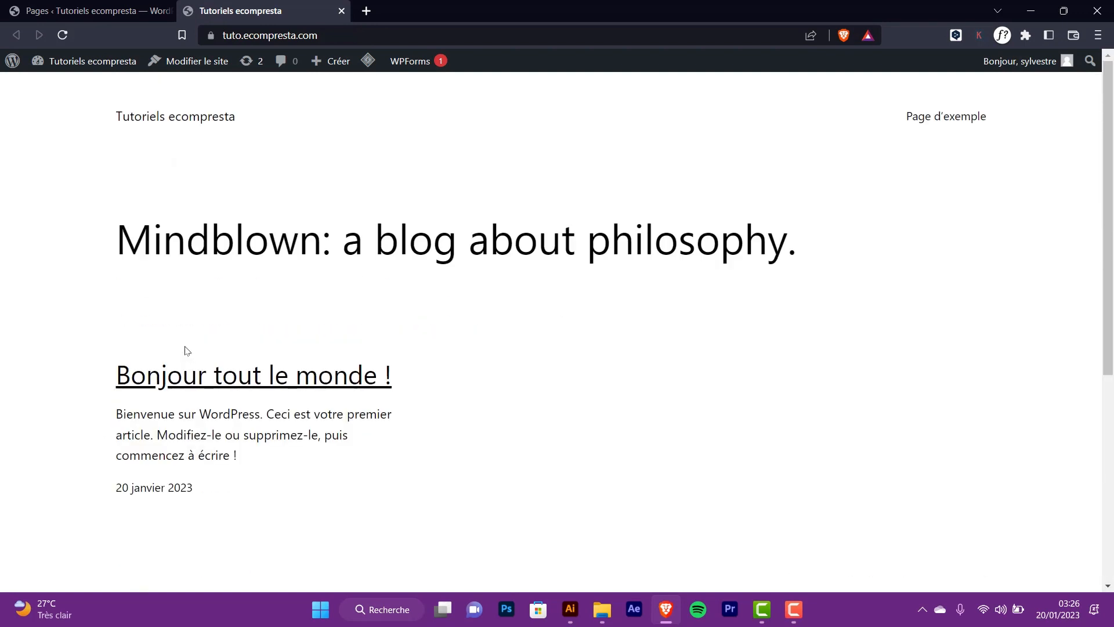
{"action": "left_click", "coordinate": [56, 42]}
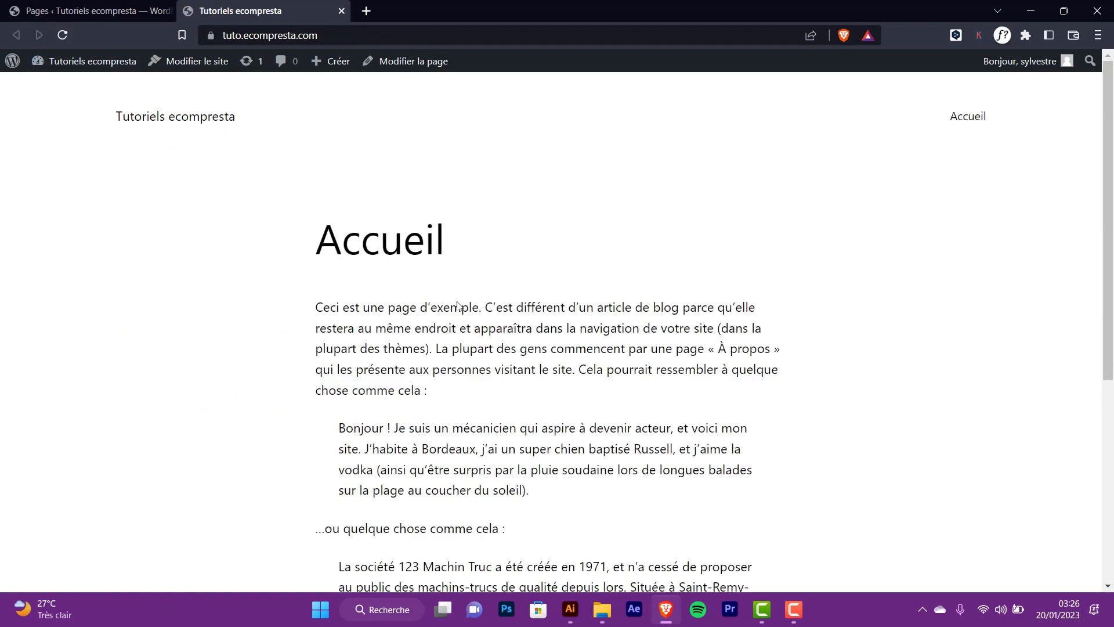
{"action": "left_click_drag", "start_coordinate": [322, 249], "coordinate": [454, 249]}
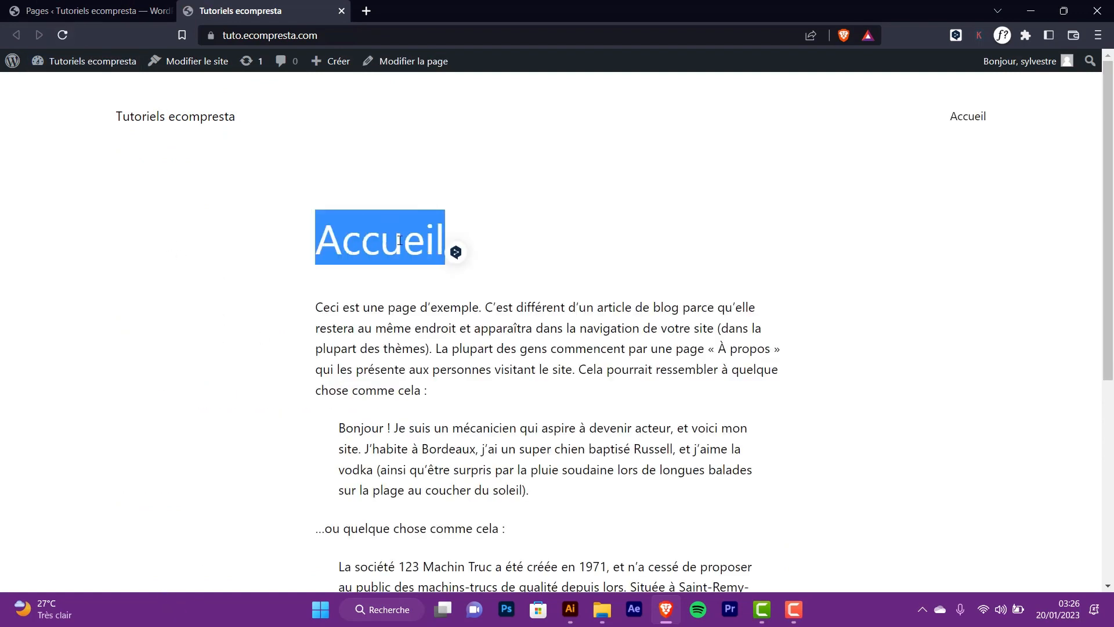
{"action": "left_click", "coordinate": [641, 250]}
{"action": "scroll", "coordinate": [719, 351], "scroll_direction": "down", "scroll_amount": 5}
{"action": "scroll", "coordinate": [707, 363], "scroll_direction": "up", "scroll_amount": 5}
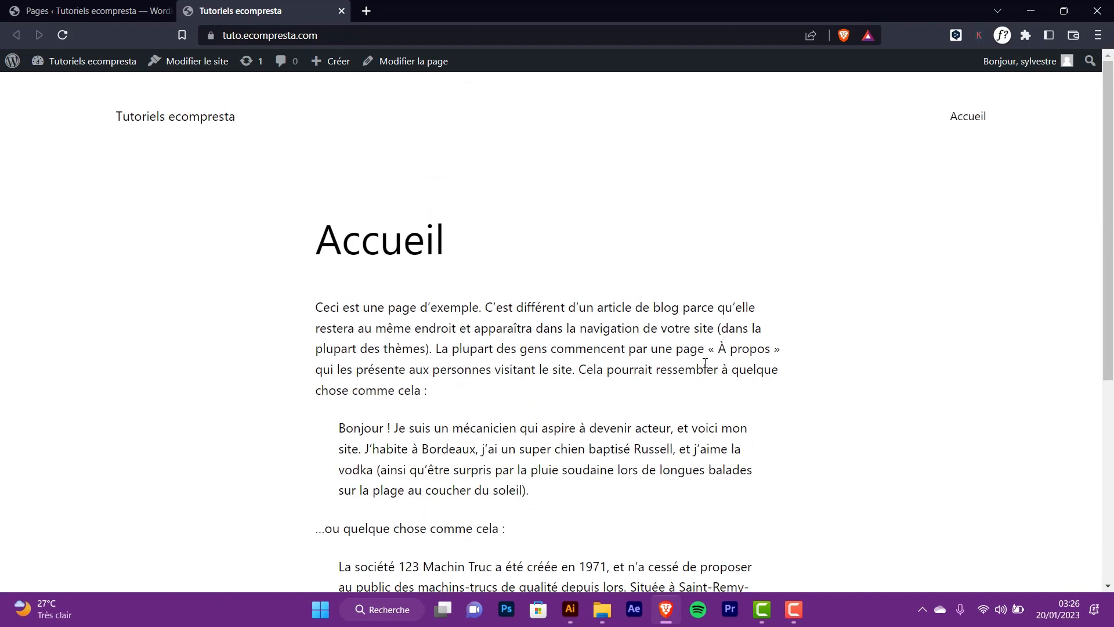
{"action": "mouse_move", "coordinate": [1106, 189]}
{"action": "left_mouse_down"}
{"action": "mouse_move", "coordinate": [1107, 394]}
{"action": "mouse_move", "coordinate": [1105, 187]}
{"action": "left_mouse_up"}
Return to the admin's pages list, reload it and filter the pages to the drafts (Brouillon).
{"action": "left_click", "coordinate": [93, 11]}
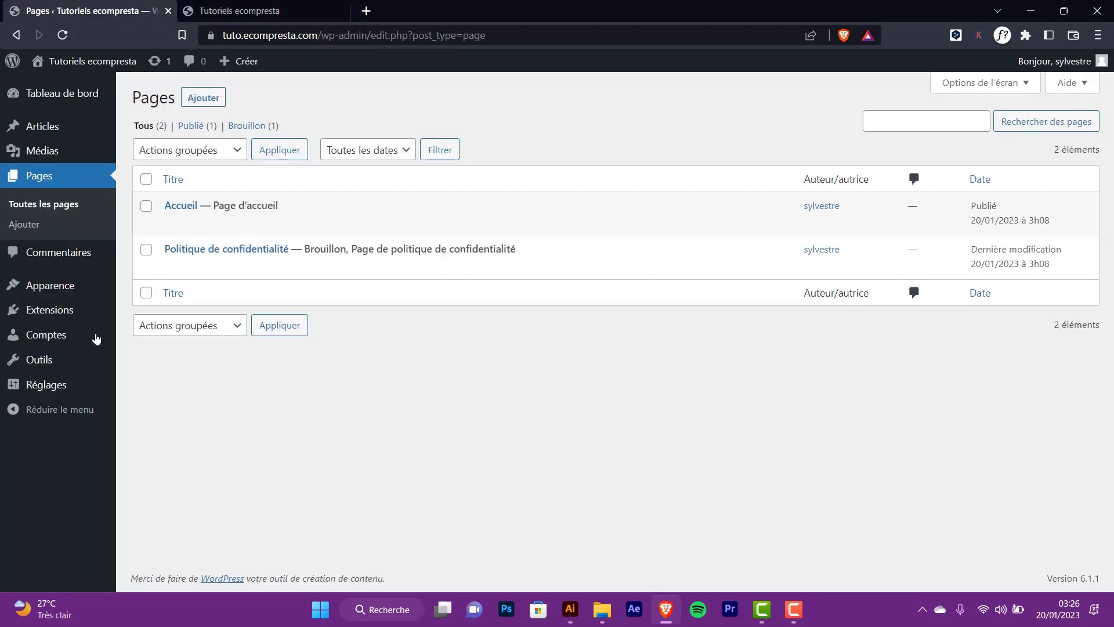
{"action": "left_click", "coordinate": [63, 35]}
{"action": "left_click", "coordinate": [24, 183]}
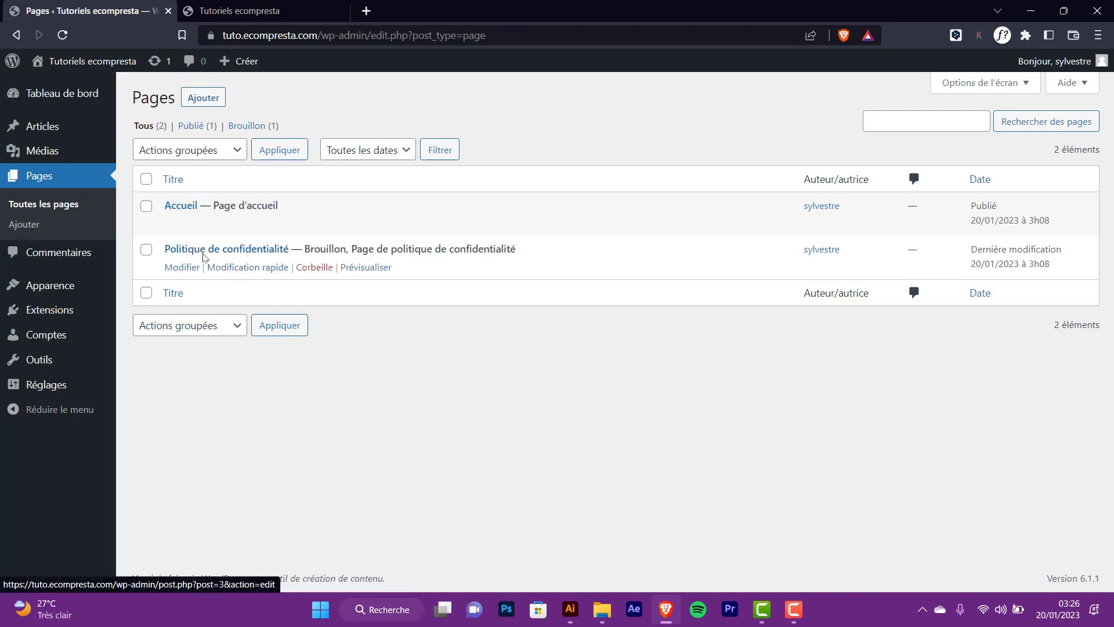
{"action": "double_click", "coordinate": [307, 251]}
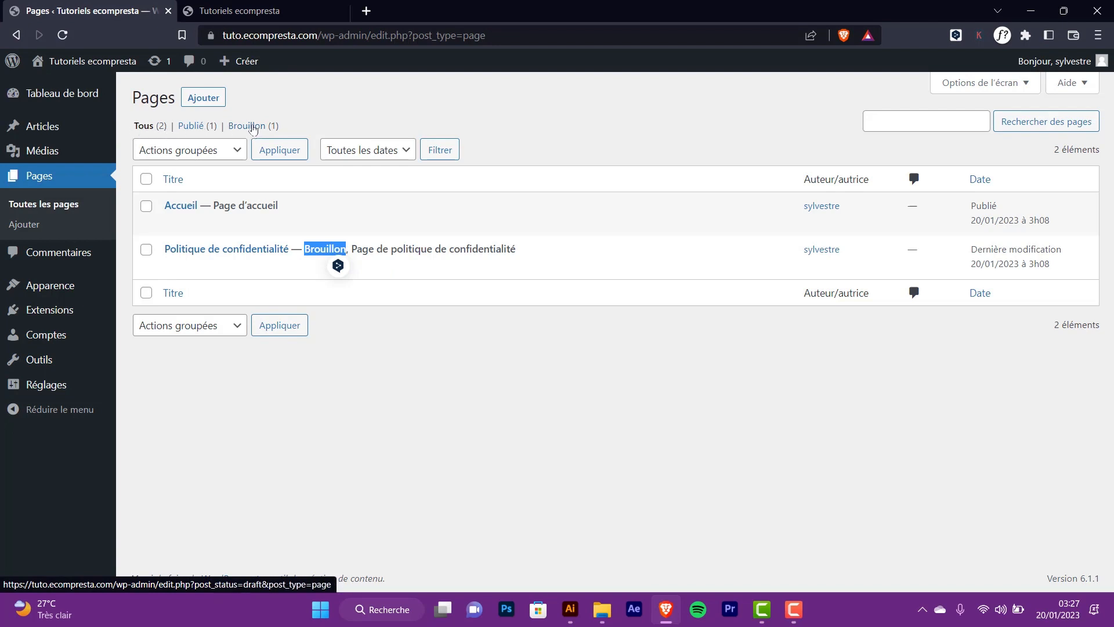
{"action": "left_click", "coordinate": [376, 113]}
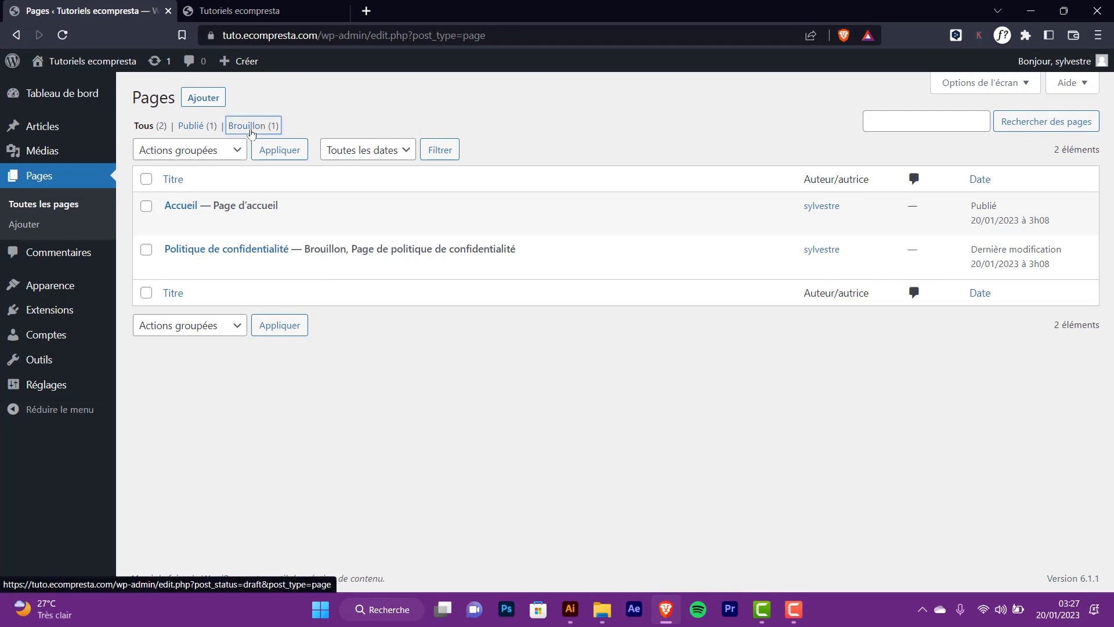
{"action": "left_click", "coordinate": [251, 128]}
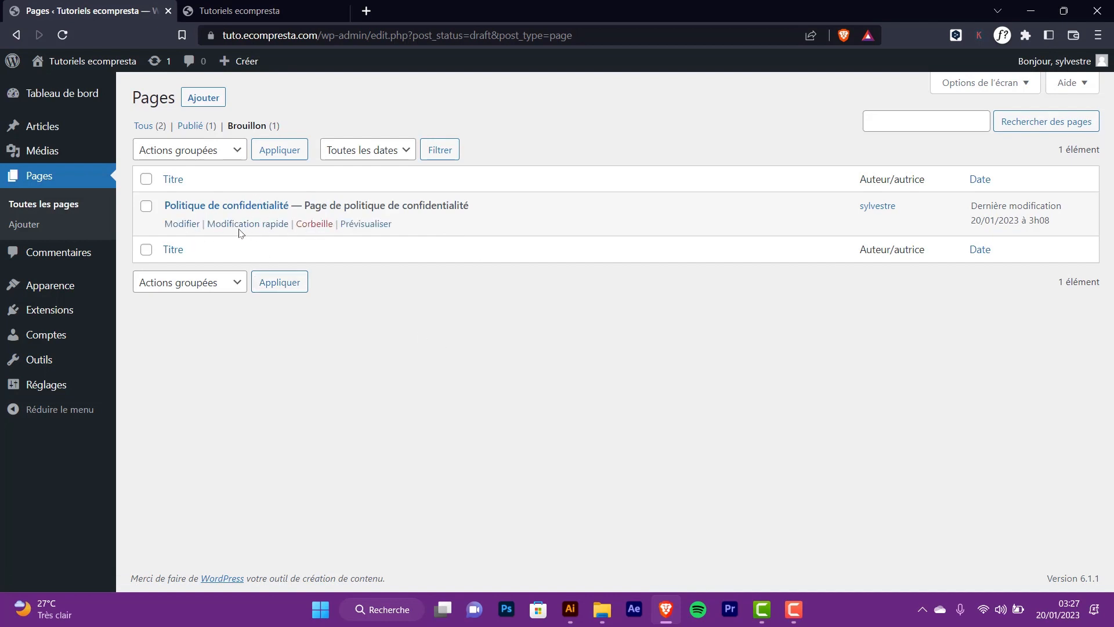
{"action": "left_click", "coordinate": [232, 226]}
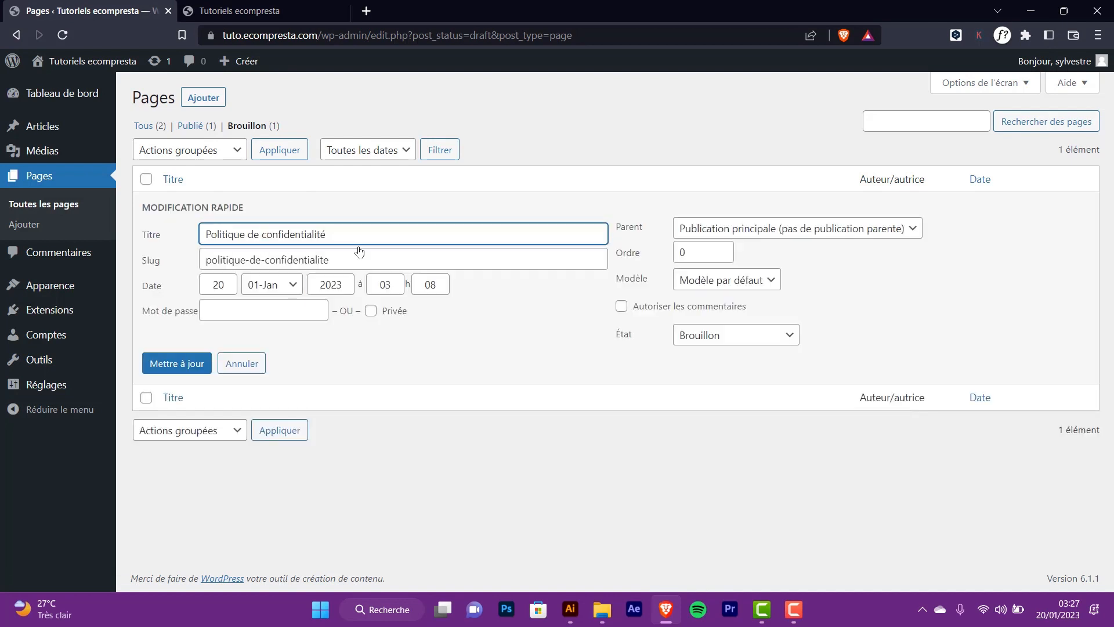
{"action": "left_click", "coordinate": [618, 337]}
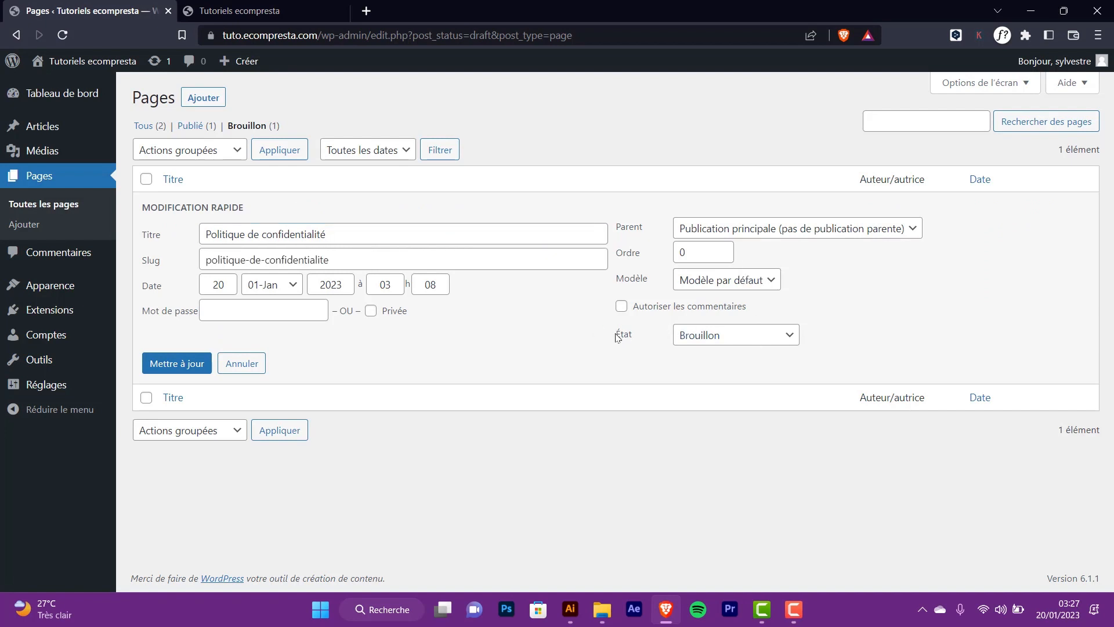
{"action": "double_click", "coordinate": [618, 336]}
{"action": "left_click", "coordinate": [740, 335]}
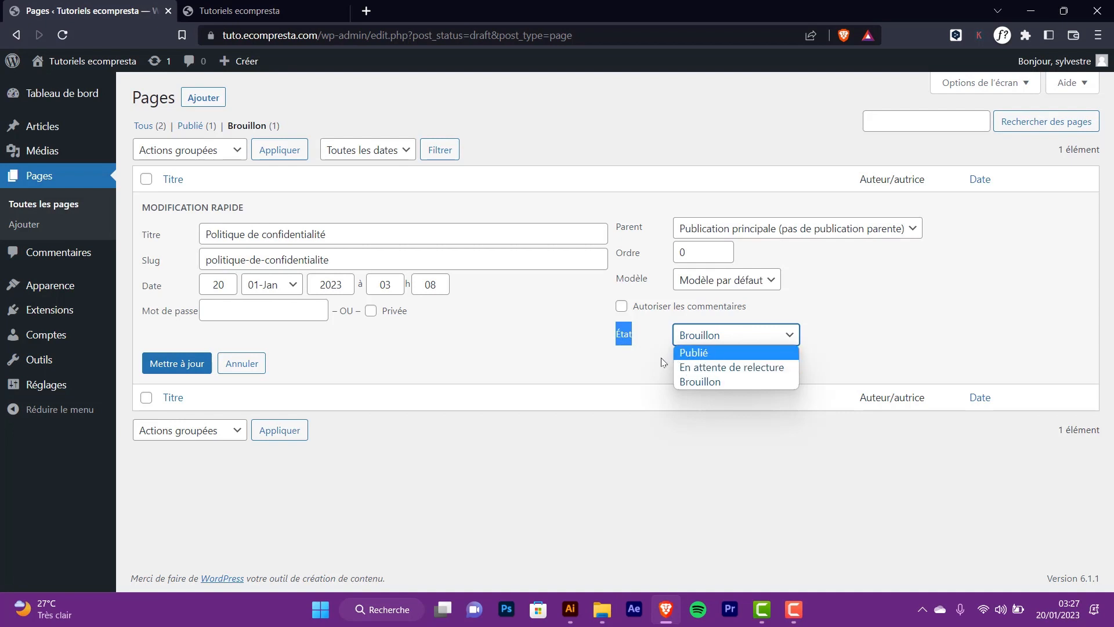
{"action": "left_click", "coordinate": [521, 363]}
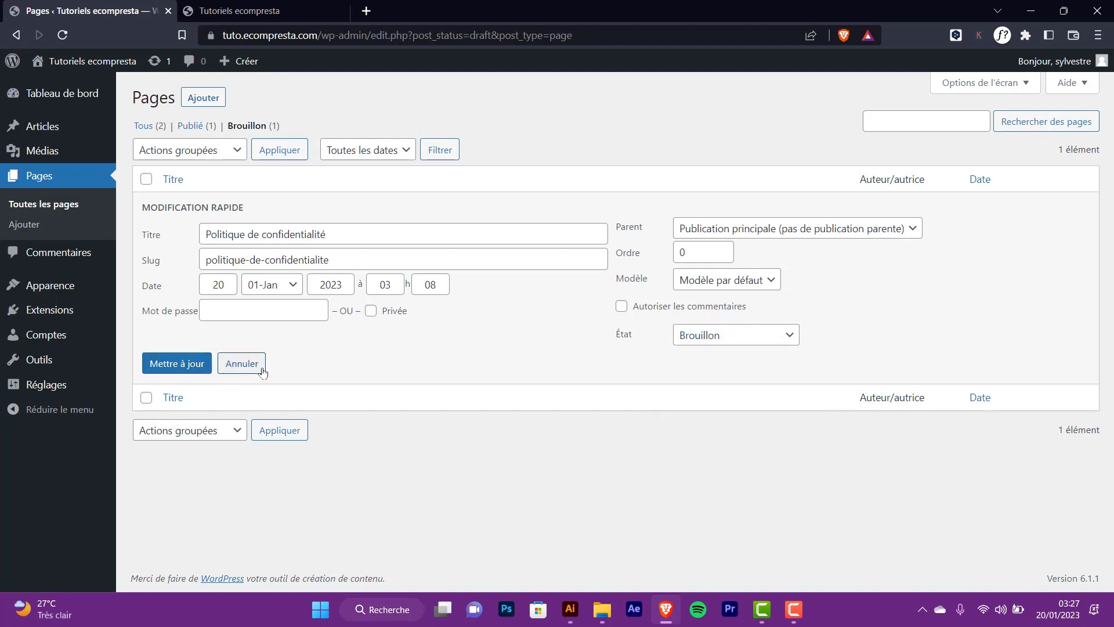
{"action": "left_click", "coordinate": [258, 367]}
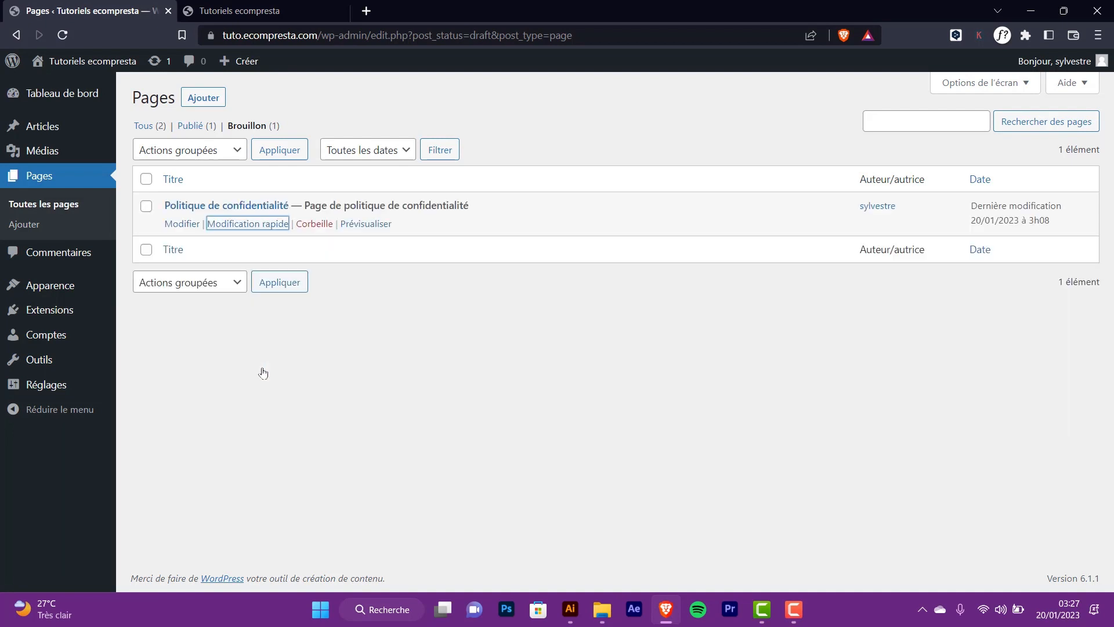
Open the draft Politique de confidentialité page in the editor, publish it with confirmation and return to the pages list.
{"action": "left_click", "coordinate": [183, 225]}
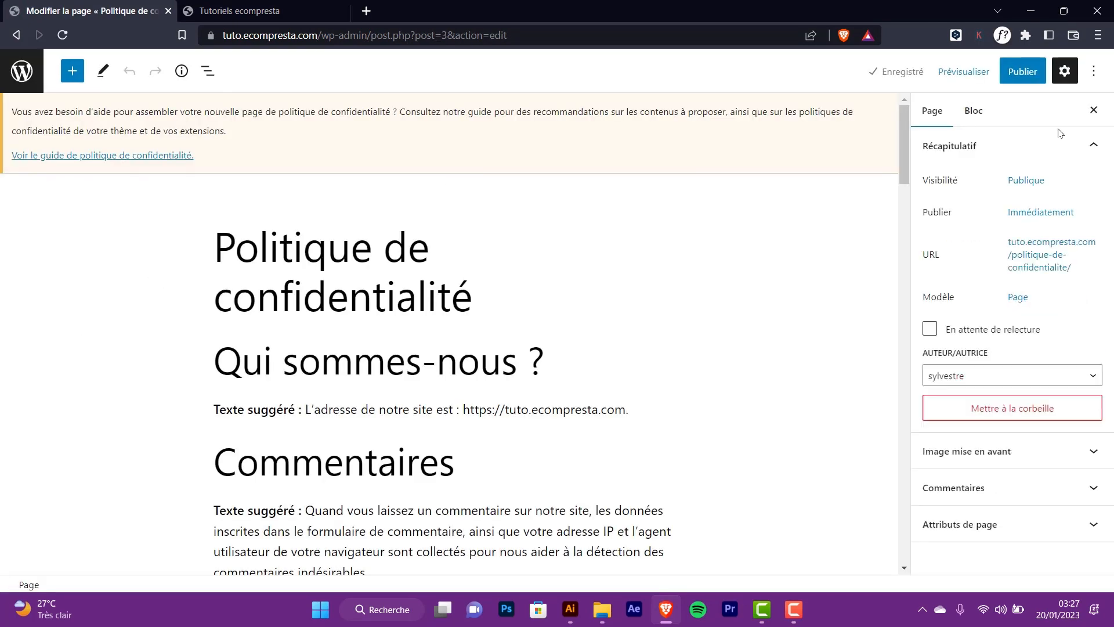
{"action": "scroll", "coordinate": [450, 426], "scroll_direction": "down", "scroll_amount": 15}
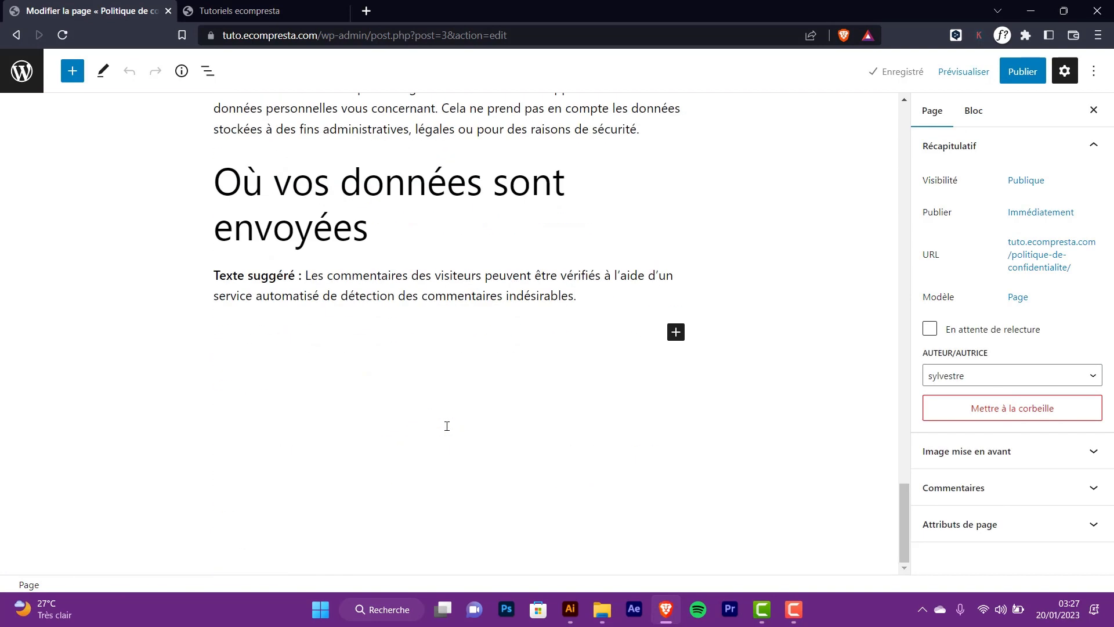
{"action": "scroll", "coordinate": [447, 426], "scroll_direction": "up", "scroll_amount": 15}
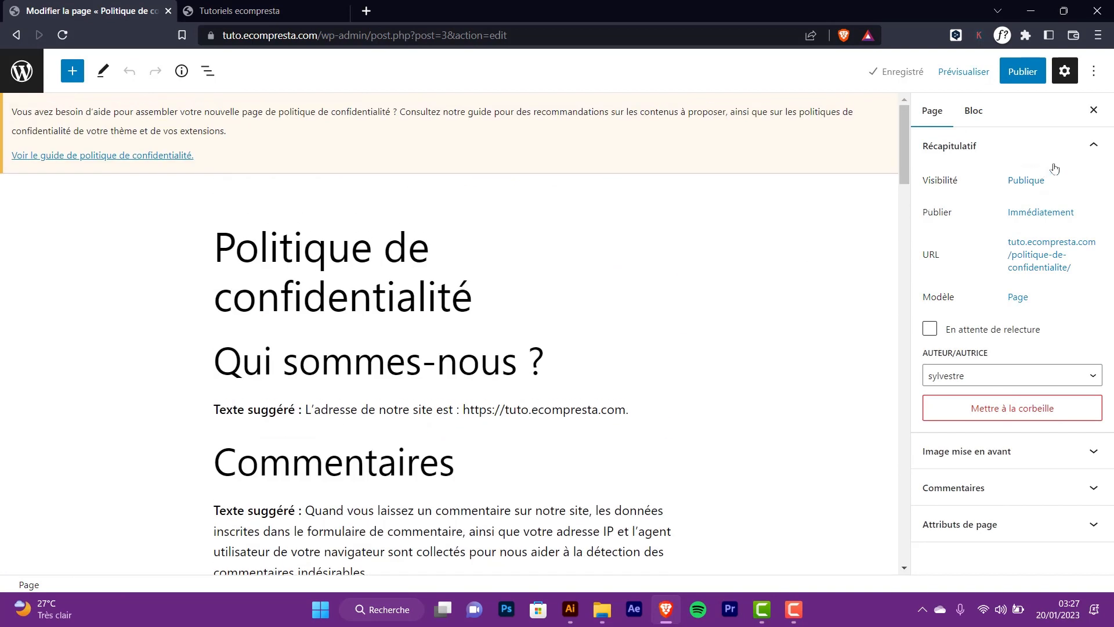
{"action": "left_click", "coordinate": [1016, 74]}
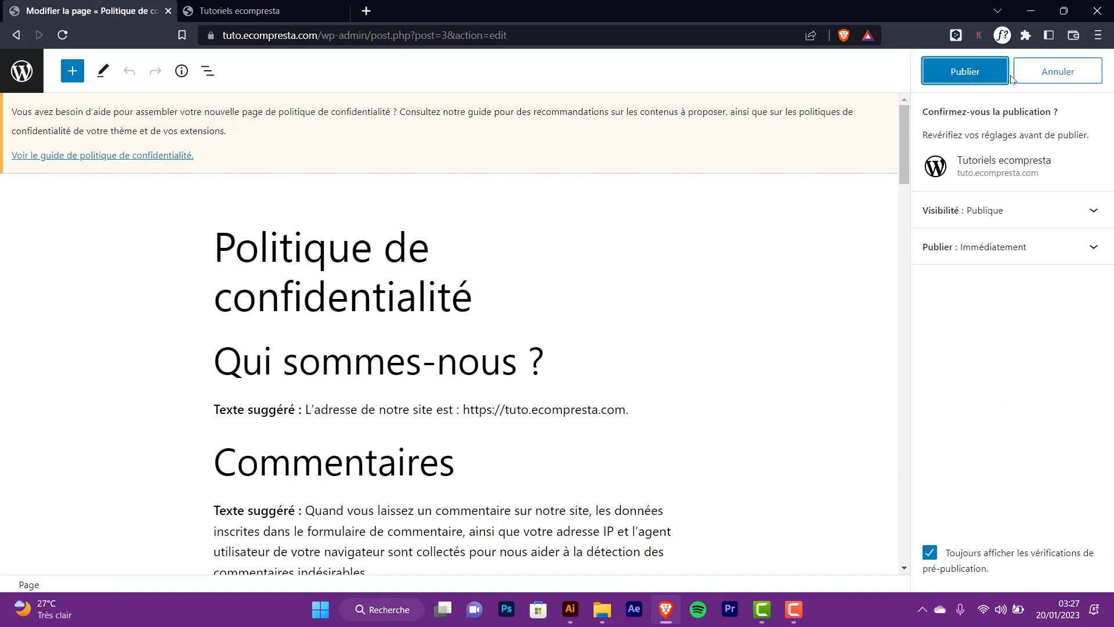
{"action": "left_click", "coordinate": [965, 79]}
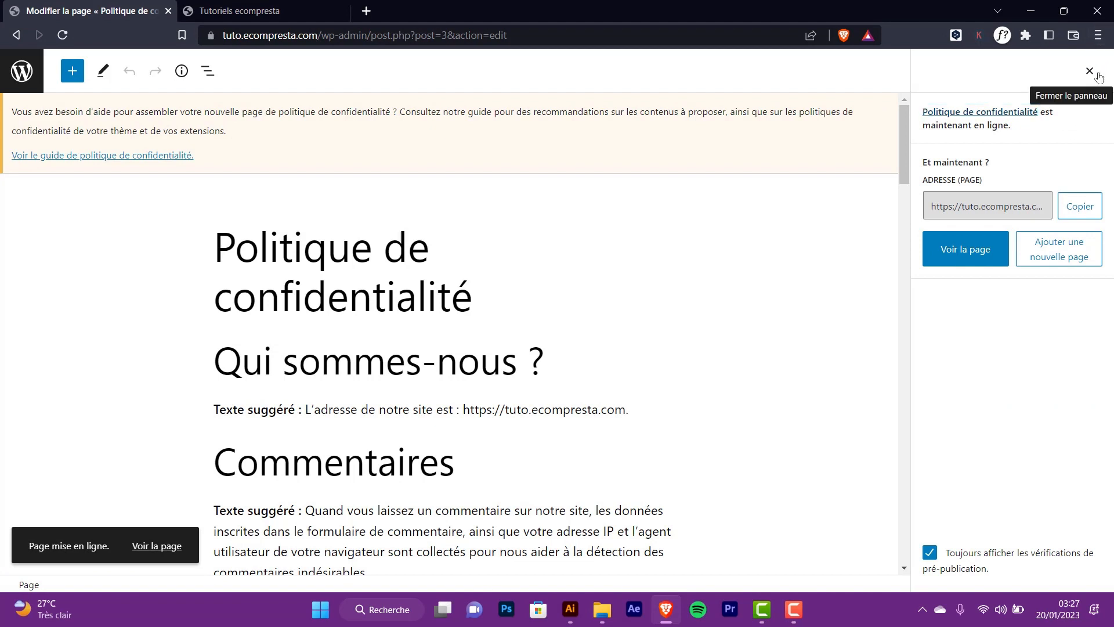
{"action": "left_click", "coordinate": [1091, 73]}
{"action": "left_click", "coordinate": [21, 65]}
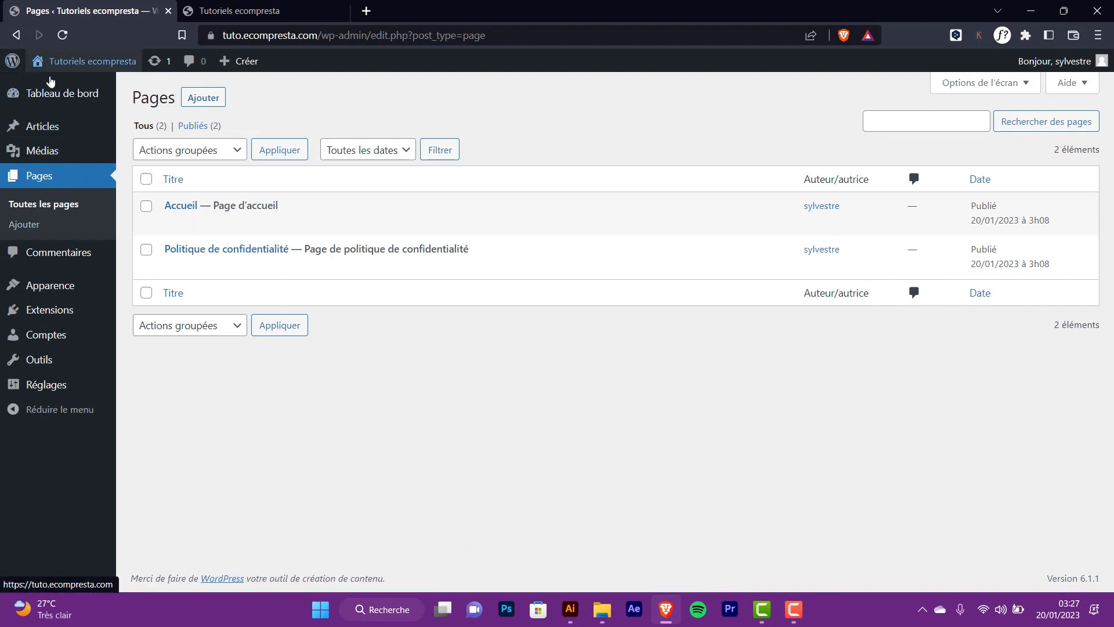
Reopen the published Politique de confidentialité page in the editor and review its suggested text.
{"action": "left_click", "coordinate": [198, 270]}
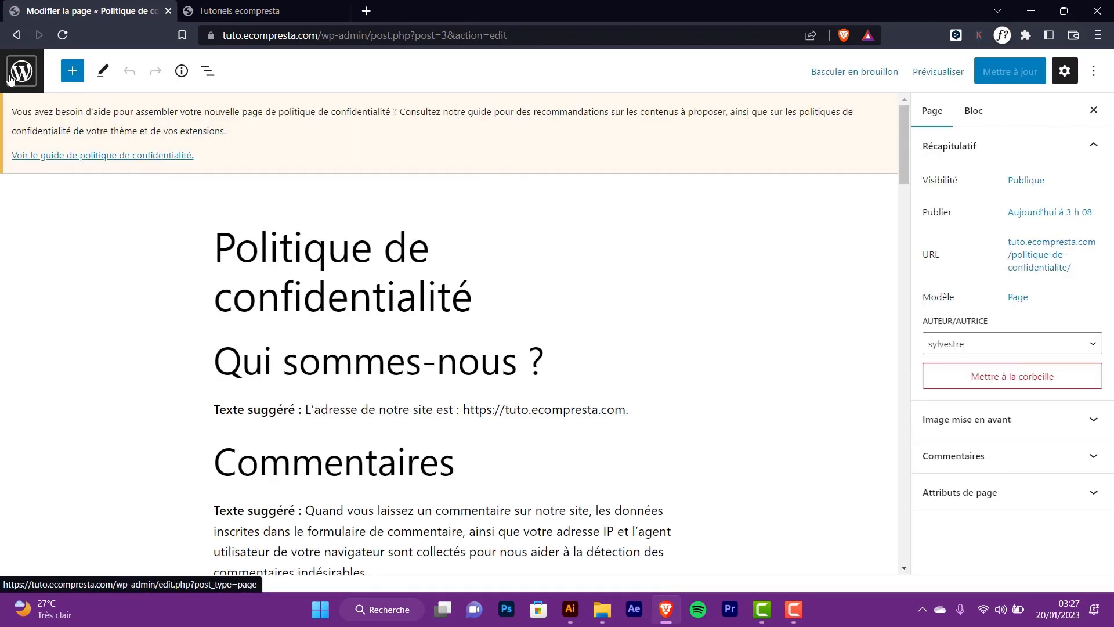
{"action": "scroll", "coordinate": [396, 393], "scroll_direction": "down", "scroll_amount": 20}
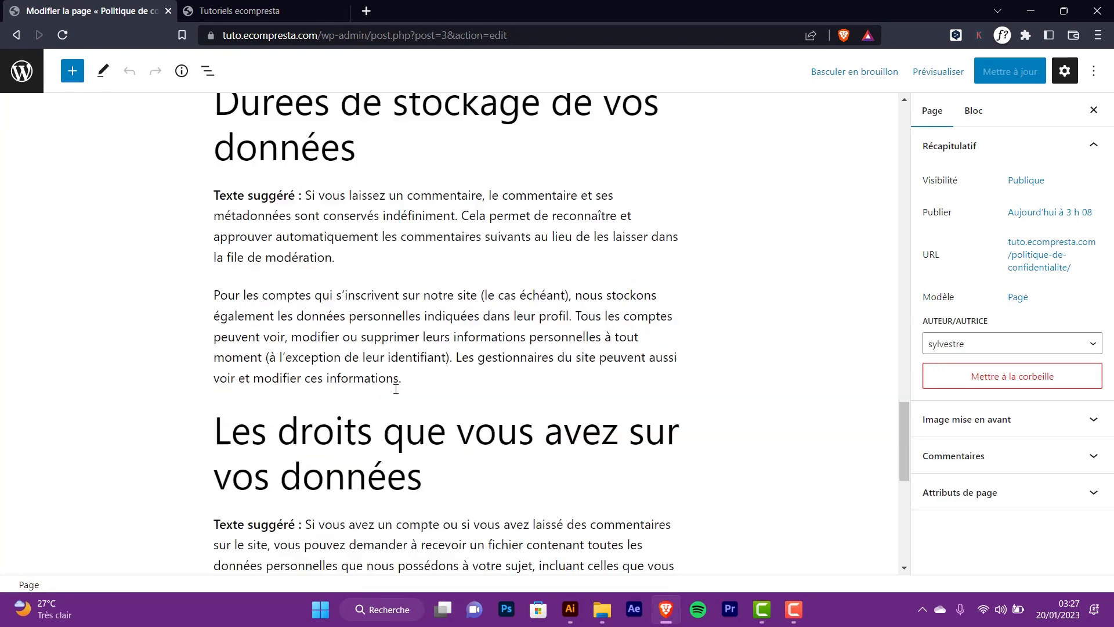
{"action": "scroll", "coordinate": [396, 392], "scroll_direction": "up", "scroll_amount": 20}
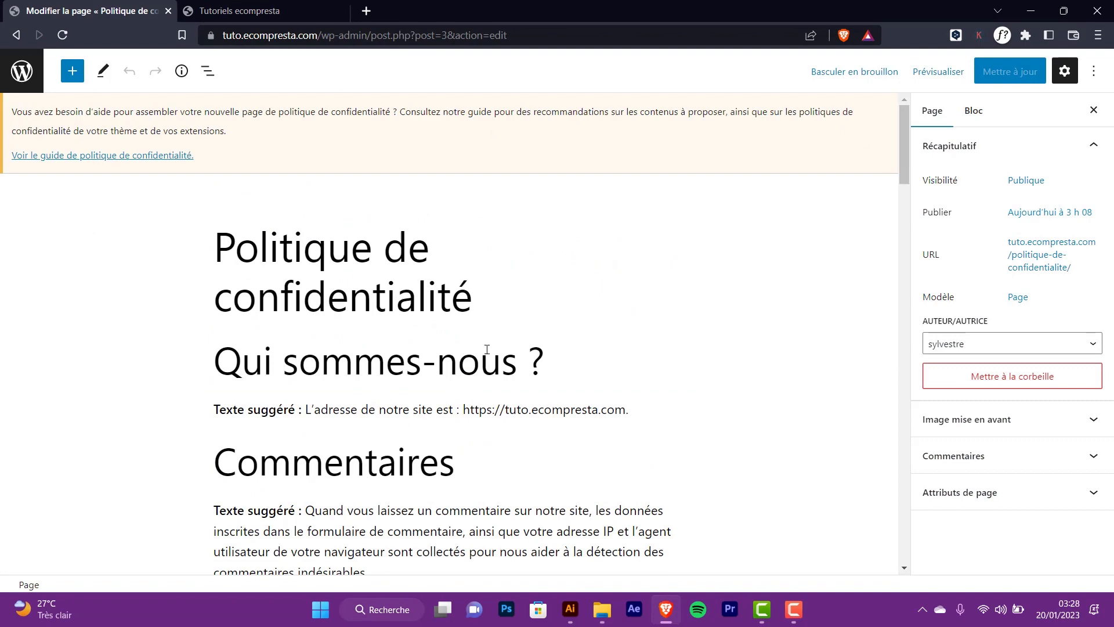
Leave the Politique de confidentialité page for the pages list, add a new page titled "Blog" and publish it with confirmation.
{"action": "scroll", "coordinate": [564, 359], "scroll_direction": "down", "scroll_amount": 10}
{"action": "scroll", "coordinate": [555, 369], "scroll_direction": "up", "scroll_amount": 10}
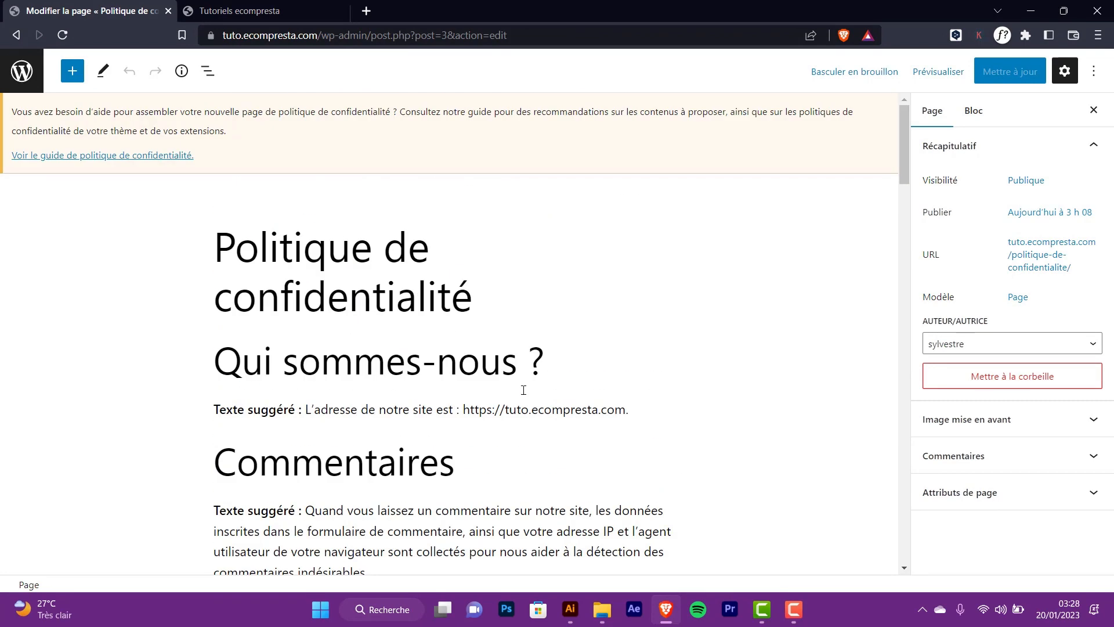
{"action": "left_click", "coordinate": [28, 72]}
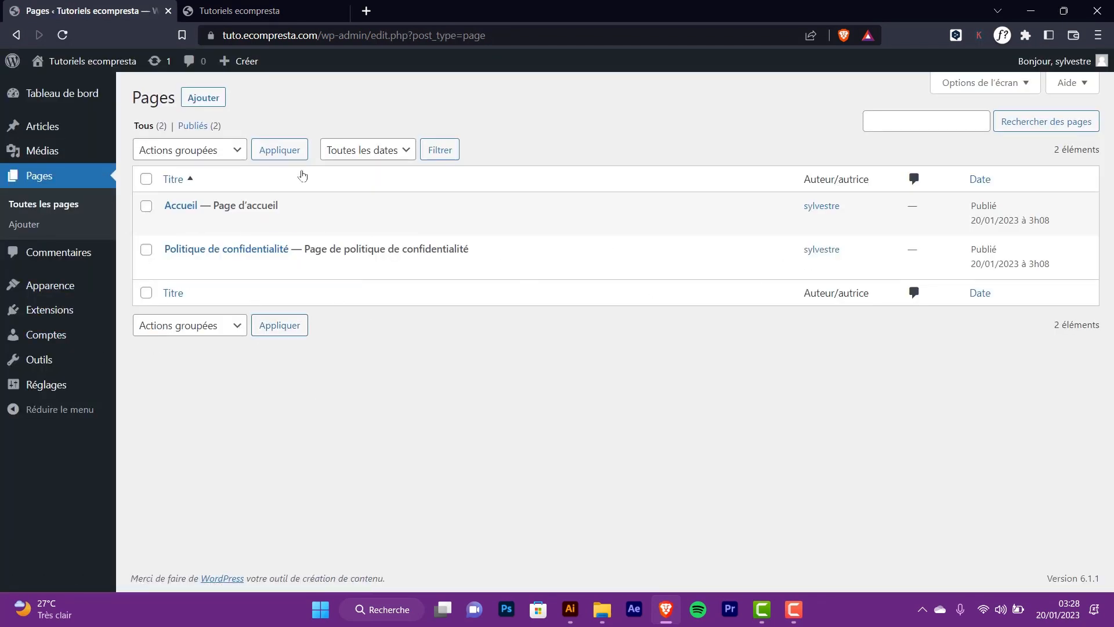
{"action": "left_click", "coordinate": [204, 100]}
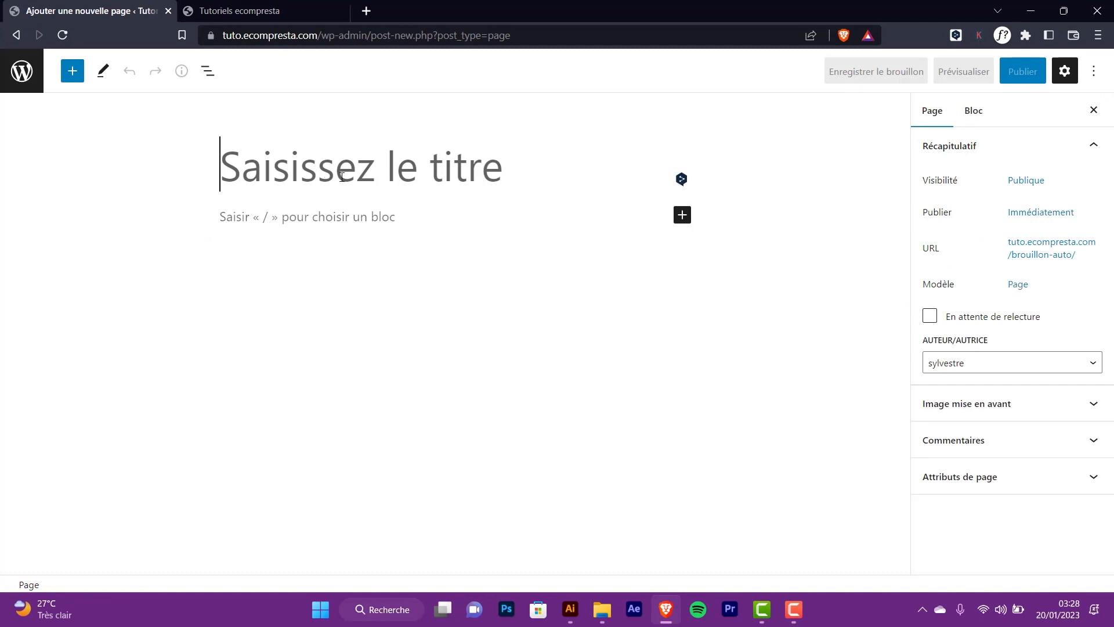
{"action": "type", "text": "Blog"}
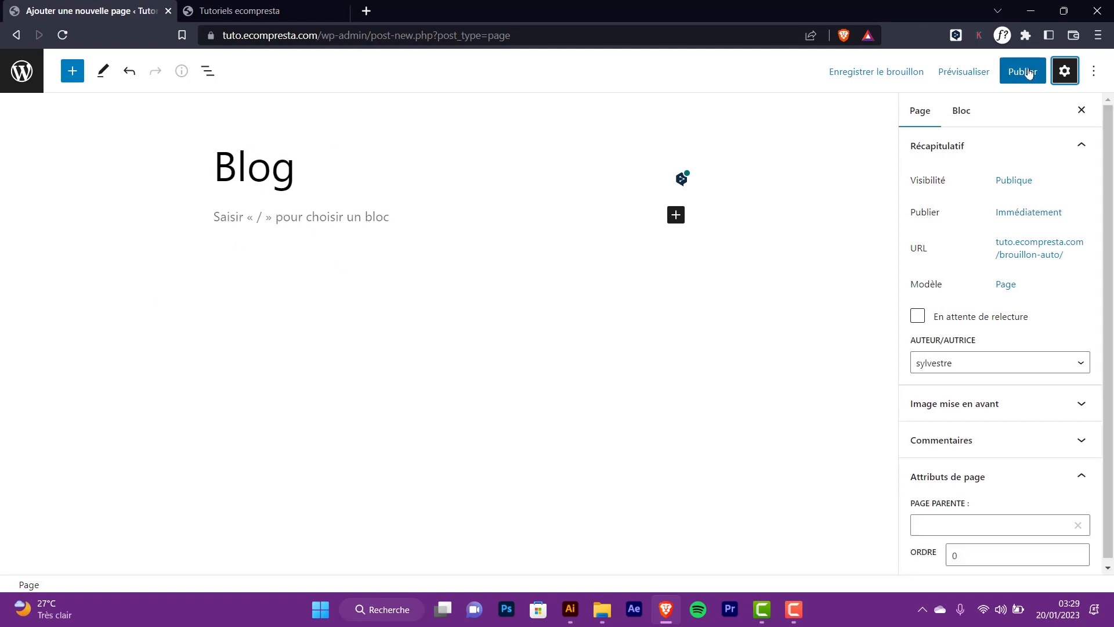
{"action": "left_click", "coordinate": [1011, 79]}
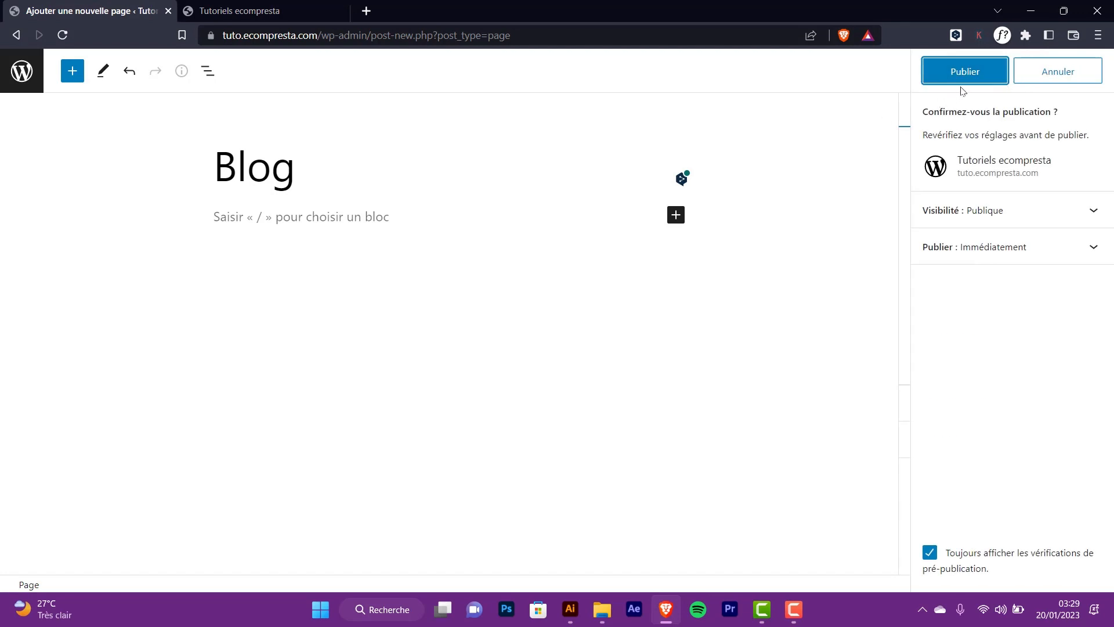
{"action": "left_click", "coordinate": [1001, 73]}
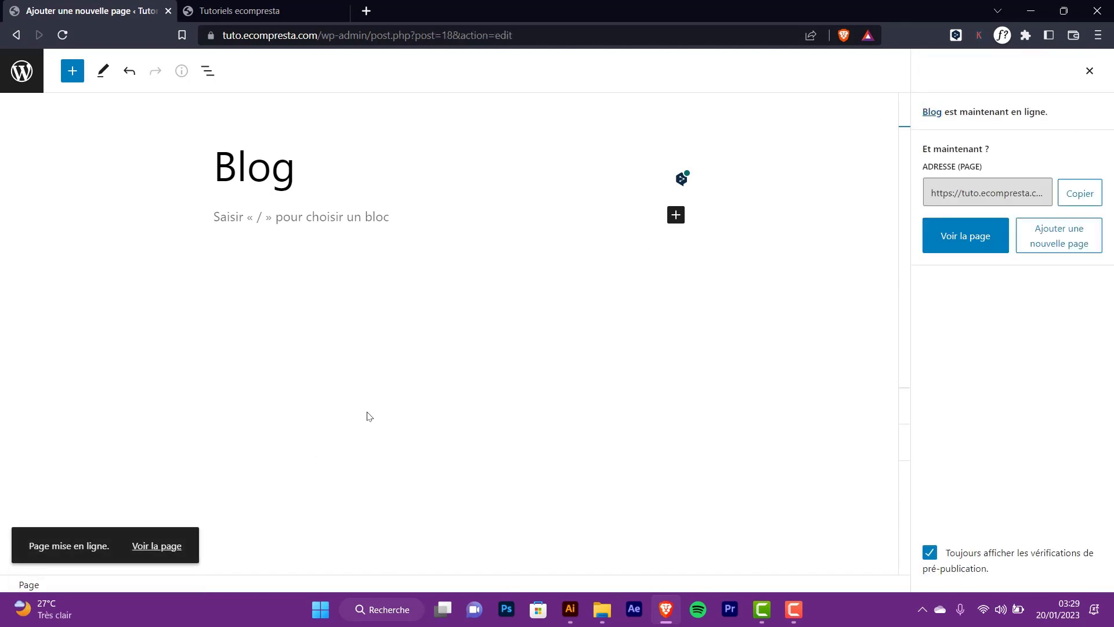
View the published Blog page in a new tab, compare it with the home page, close it and return to the editor.
{"action": "right_click", "coordinate": [143, 546]}
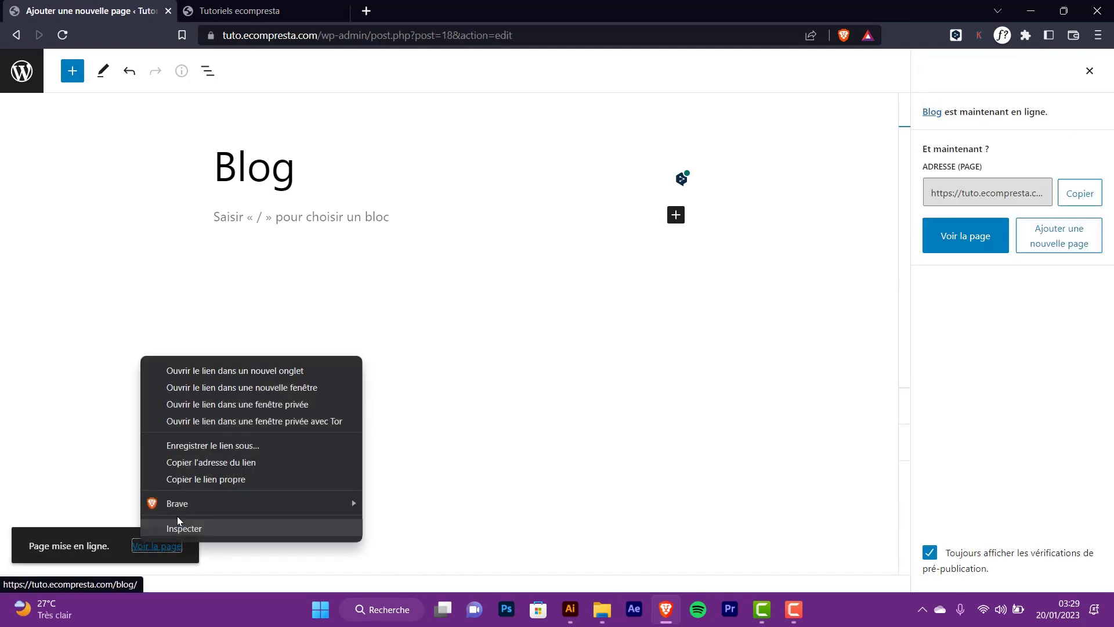
{"action": "left_click", "coordinate": [192, 372]}
{"action": "left_click", "coordinate": [447, 16]}
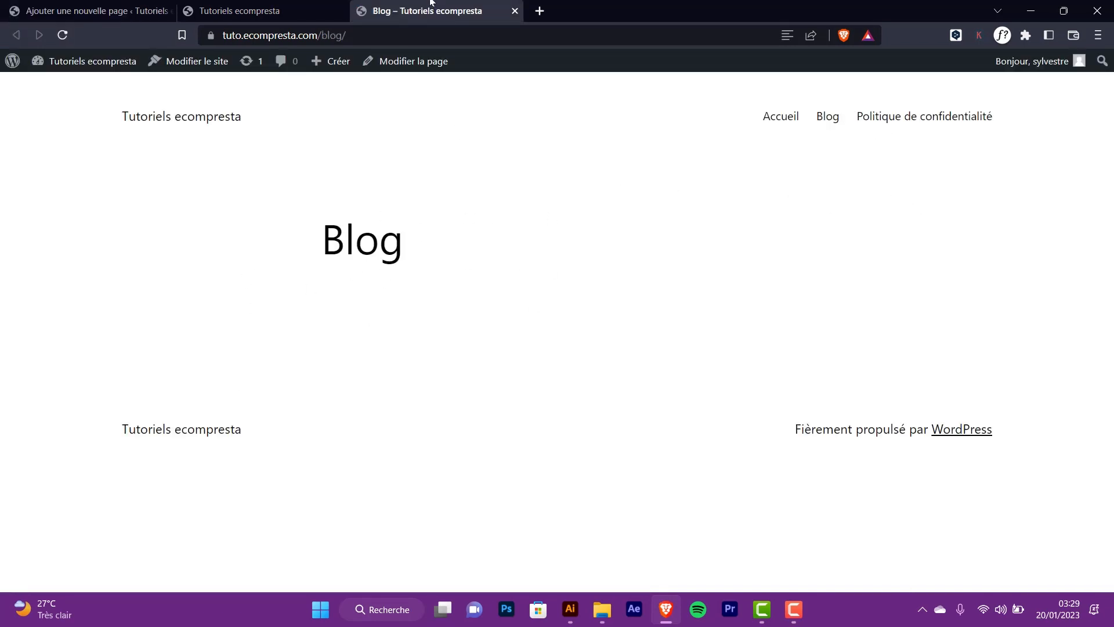
{"action": "left_click", "coordinate": [239, 11]}
{"action": "left_click", "coordinate": [458, 10]}
{"action": "left_click", "coordinate": [515, 11]}
{"action": "left_click", "coordinate": [125, 10]}
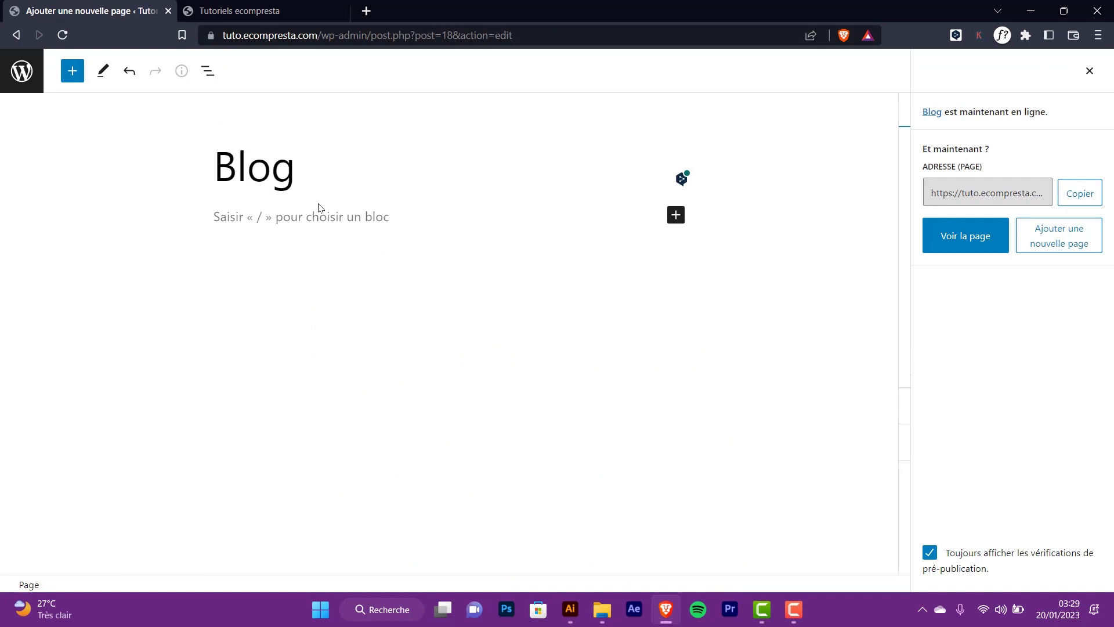
From the pages list, add a new page titled "Contact", publish it with confirmation and return to the list.
{"action": "left_click", "coordinate": [22, 71]}
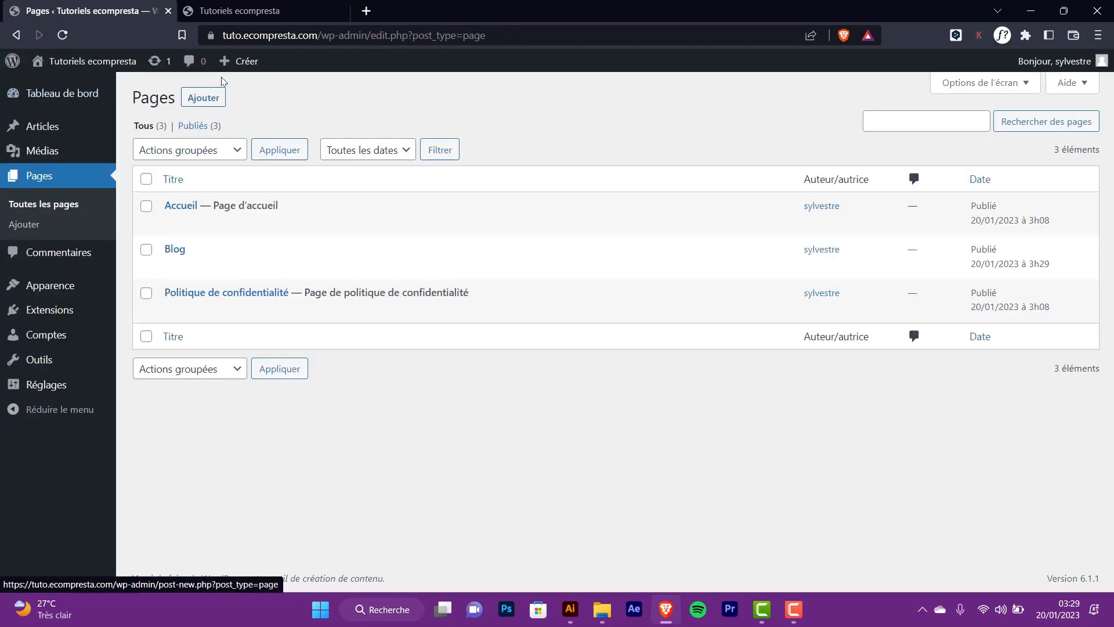
{"action": "left_click", "coordinate": [206, 98]}
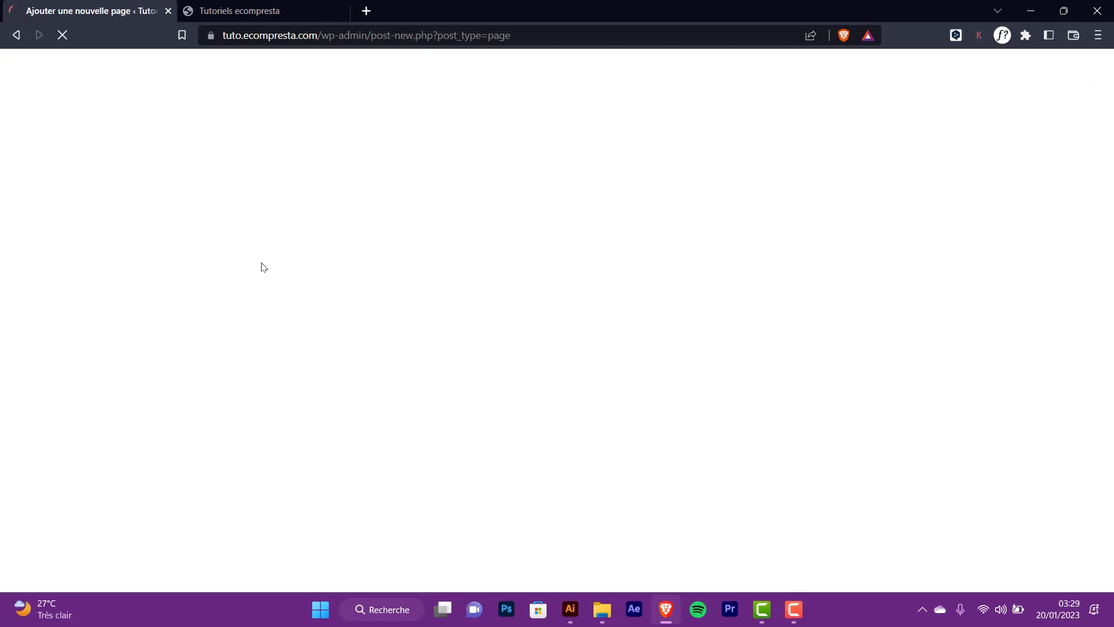
{"action": "type", "text": "Contact"}
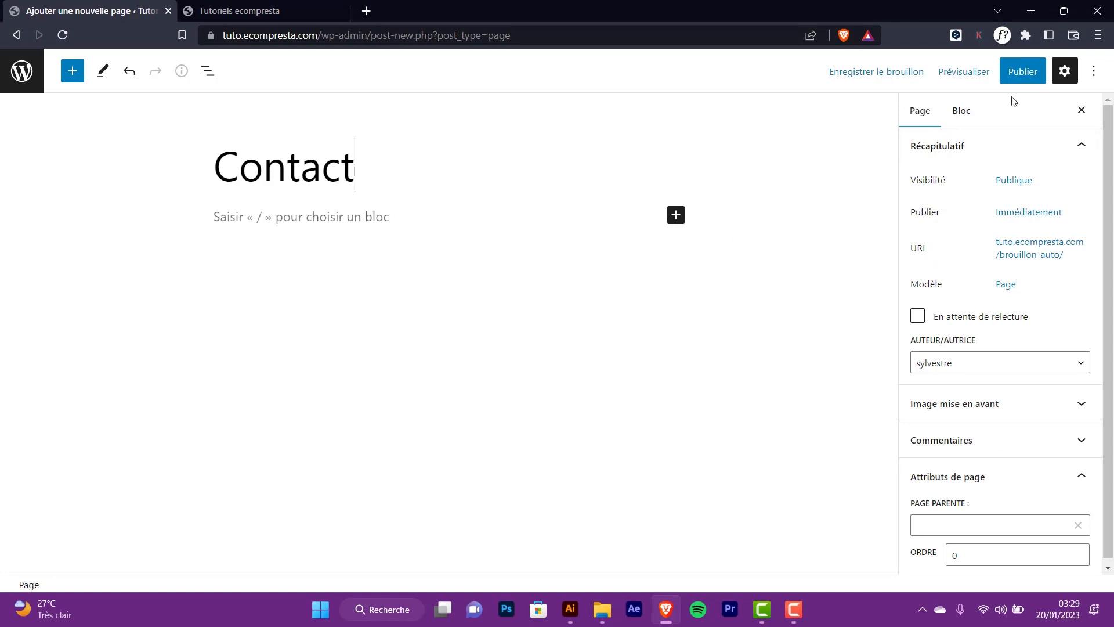
{"action": "left_click", "coordinate": [1022, 71]}
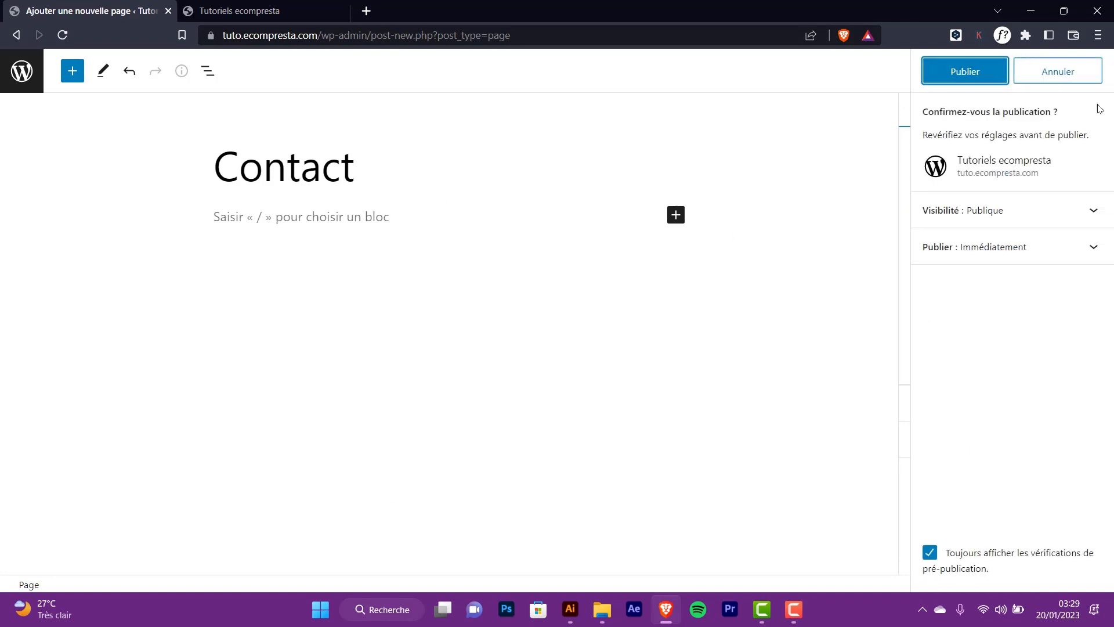
{"action": "left_click", "coordinate": [957, 78]}
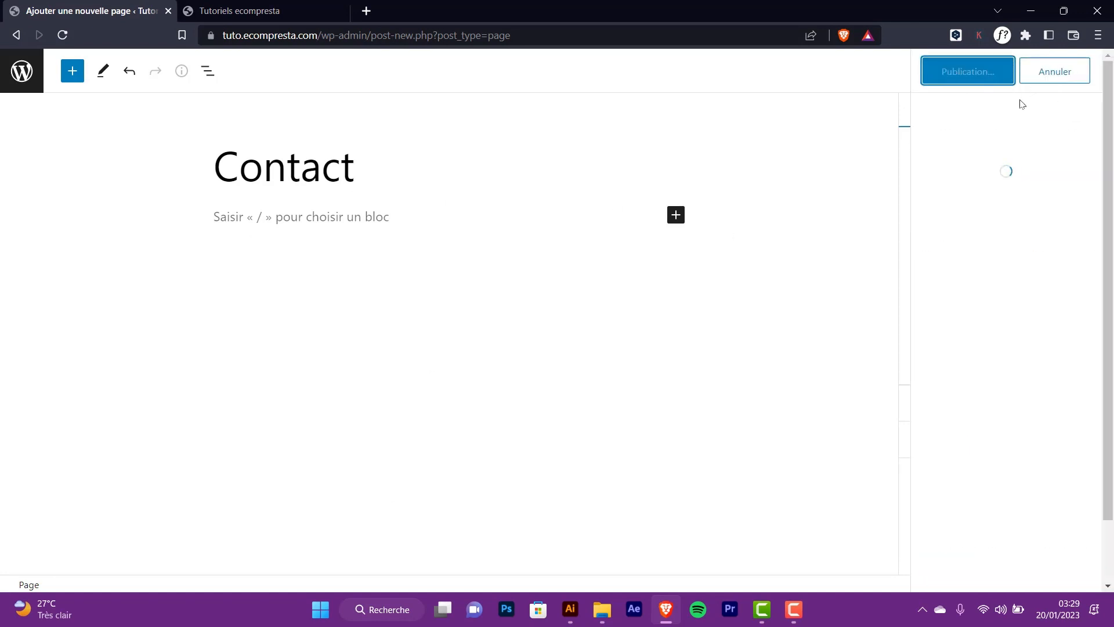
{"action": "left_click", "coordinate": [22, 71]}
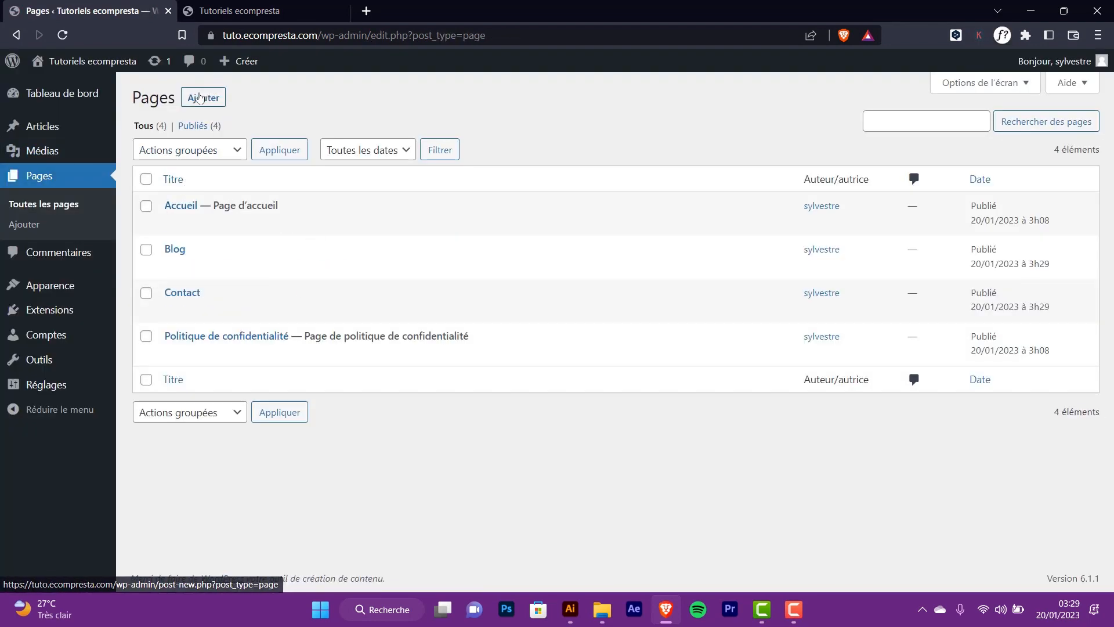
Add a new page titled "A propos", publish it with confirmation and return to the pages list.
{"action": "left_click", "coordinate": [203, 97]}
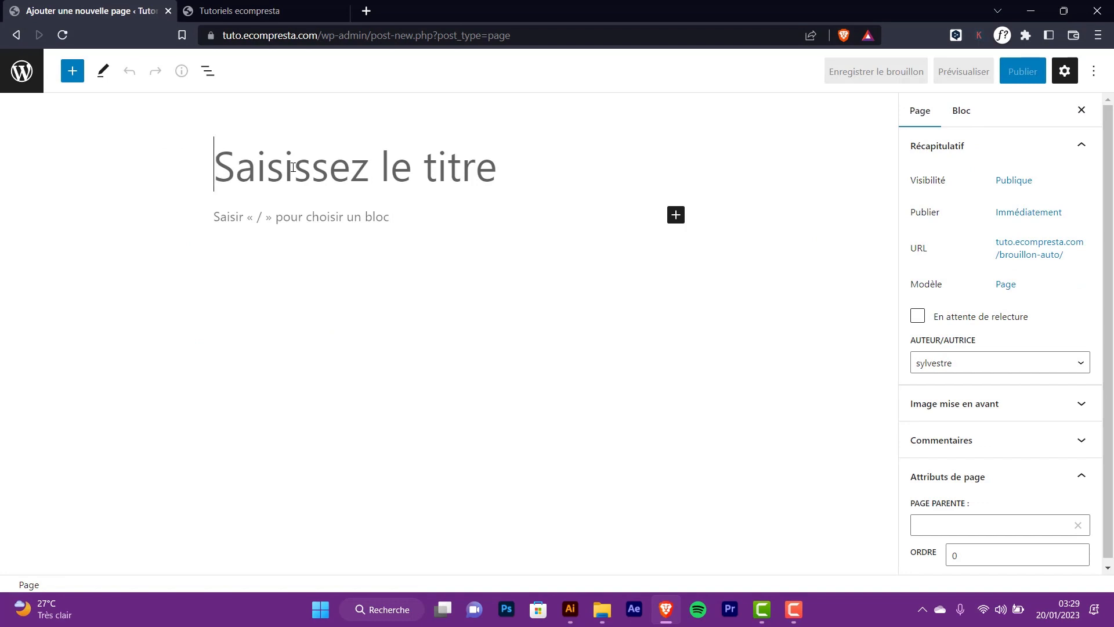
{"action": "type", "text": "A propos"}
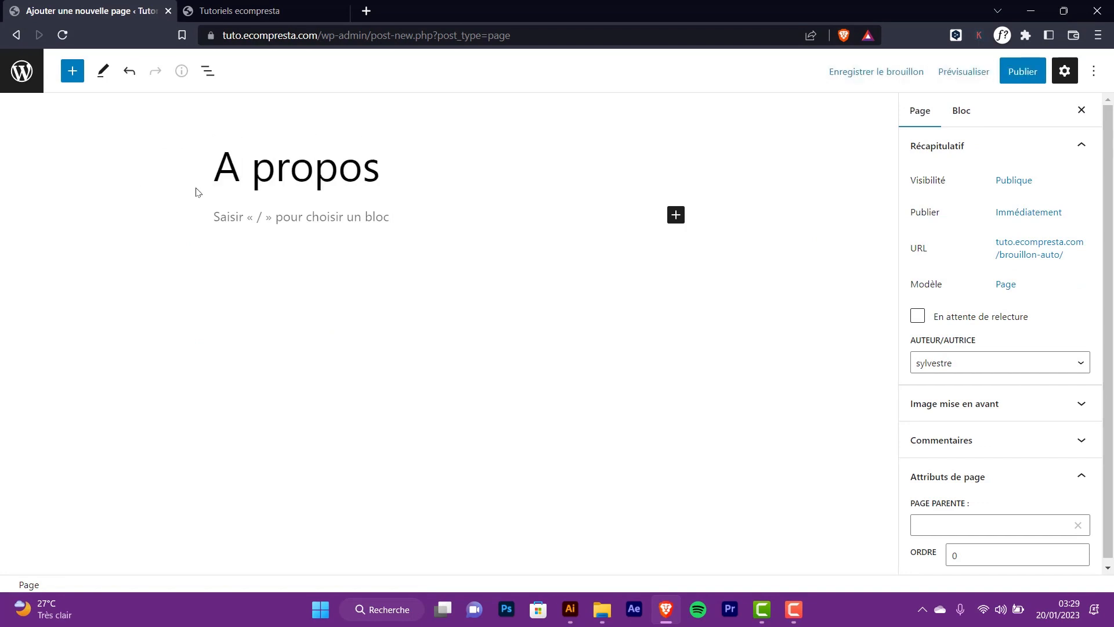
{"action": "left_click", "coordinate": [1023, 71]}
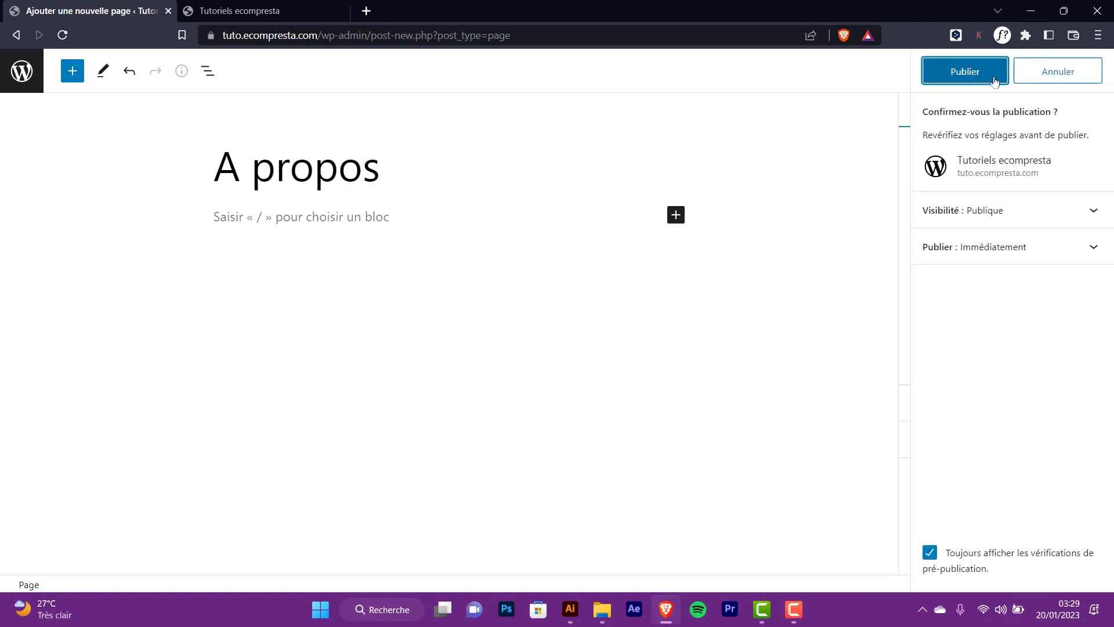
{"action": "left_click", "coordinate": [980, 71]}
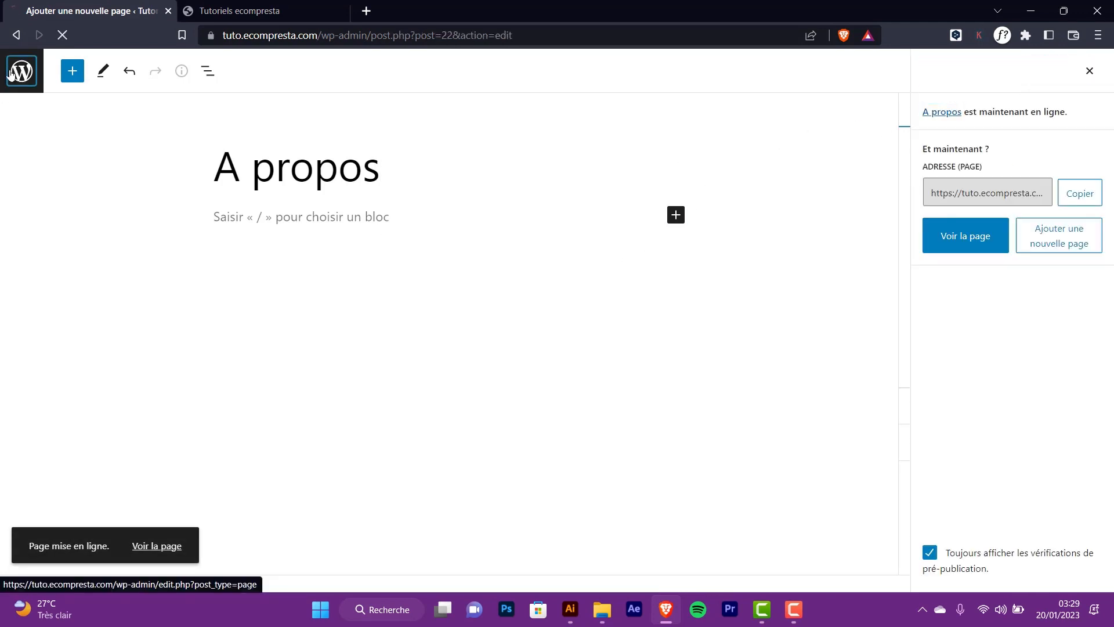
{"action": "left_click", "coordinate": [17, 79]}
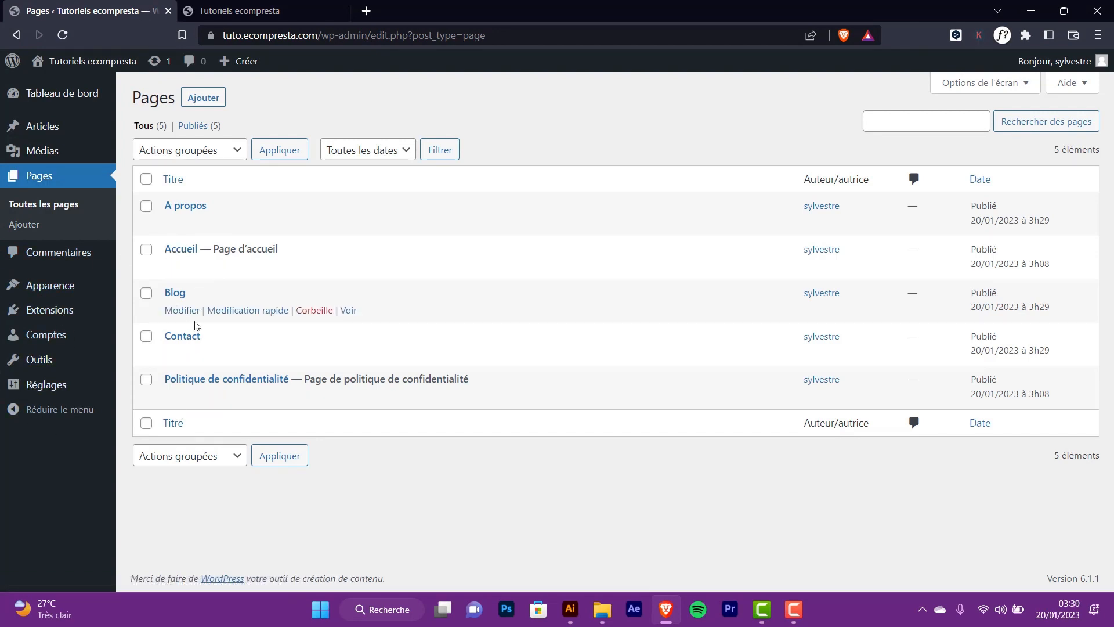
Add a new page titled "Services", publish it with confirmation and return to the pages list.
{"action": "left_click", "coordinate": [205, 91]}
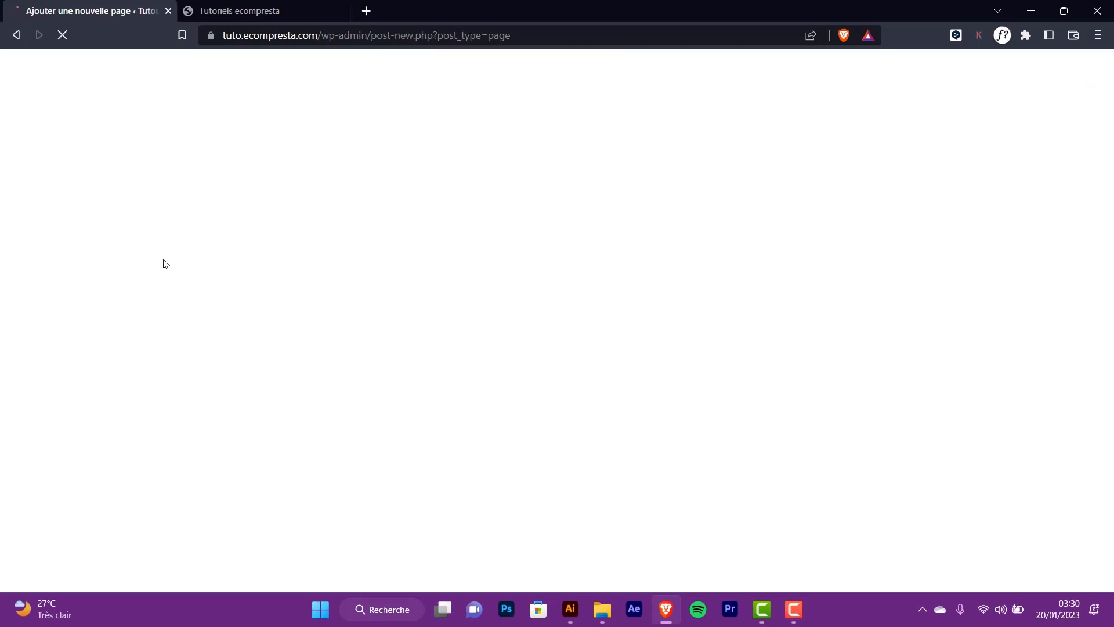
{"action": "type", "text": "Ser"}
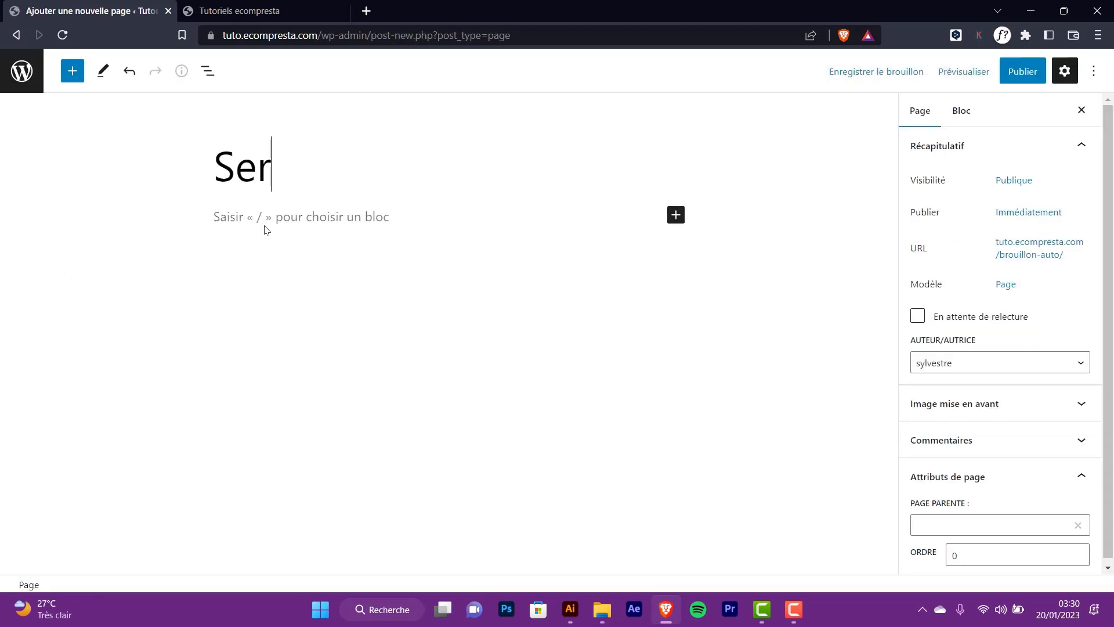
{"action": "type", "text": "vices"}
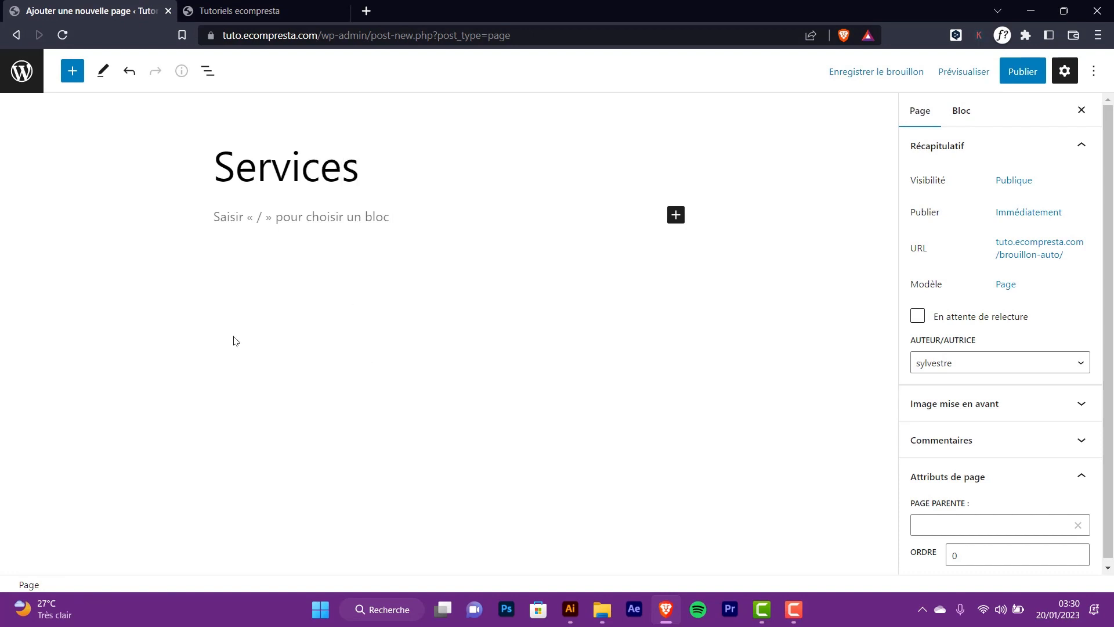
{"action": "left_click", "coordinate": [1022, 70]}
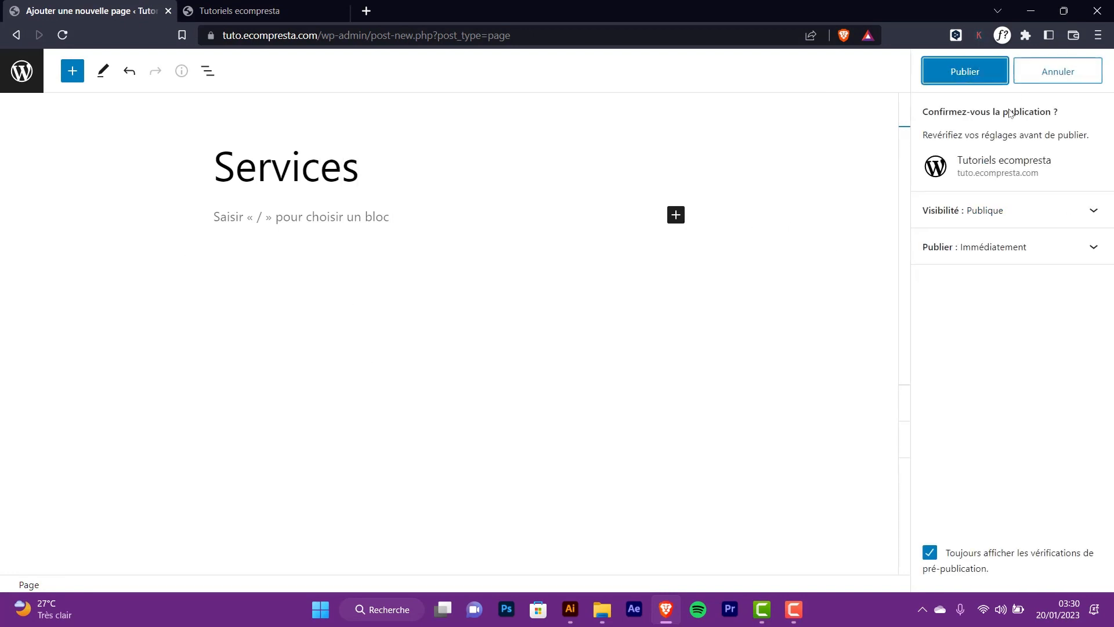
{"action": "left_click", "coordinate": [966, 70]}
{"action": "left_click", "coordinate": [72, 71]}
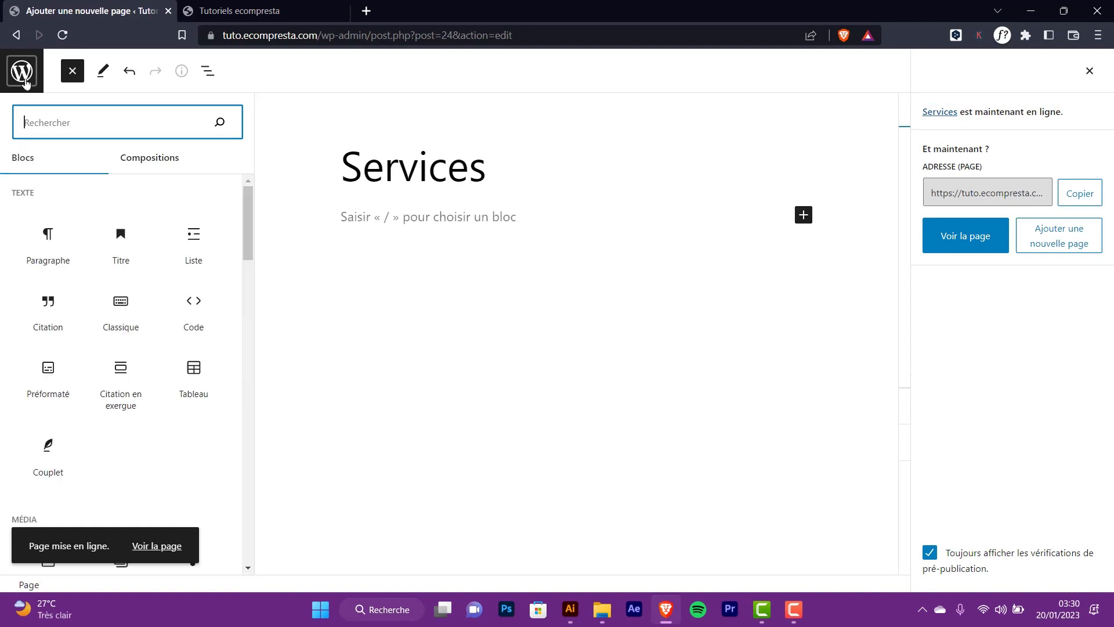
{"action": "left_click", "coordinate": [22, 72]}
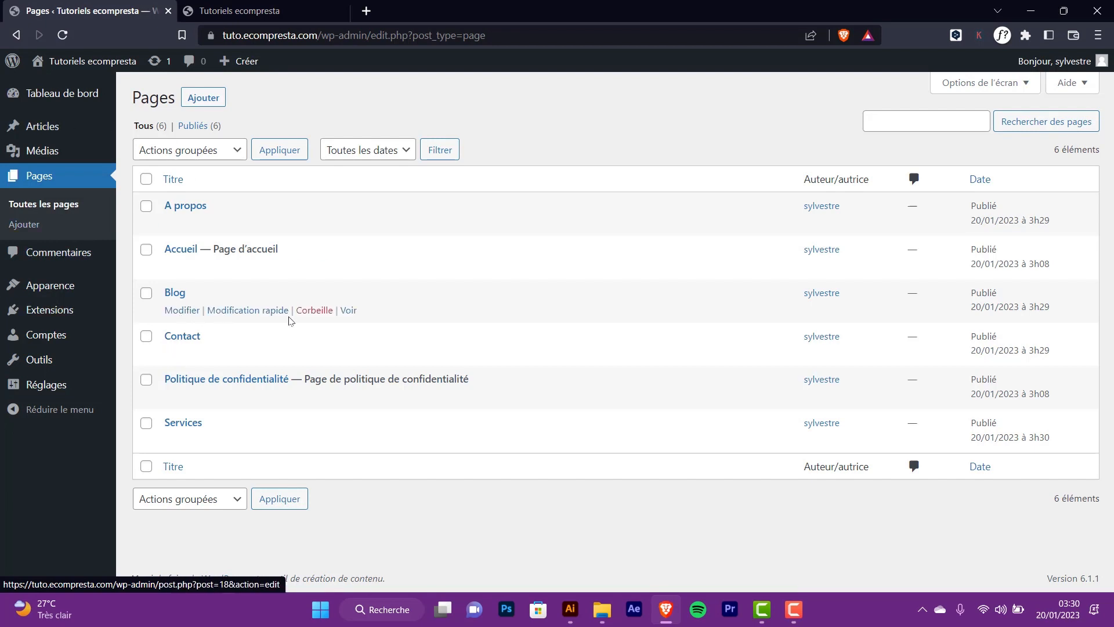
View the Blog page in a new tab to check the site's navigation, compare it with the home page and return to the pages list.
{"action": "right_click", "coordinate": [348, 310]}
{"action": "left_click", "coordinate": [460, 320]}
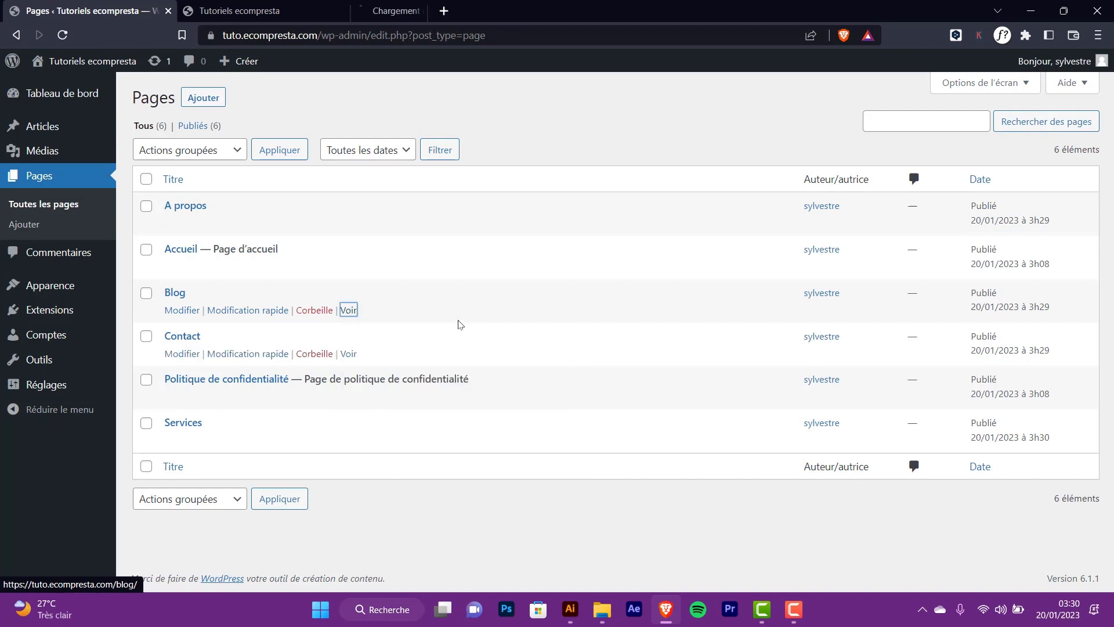
{"action": "left_click", "coordinate": [454, 11]}
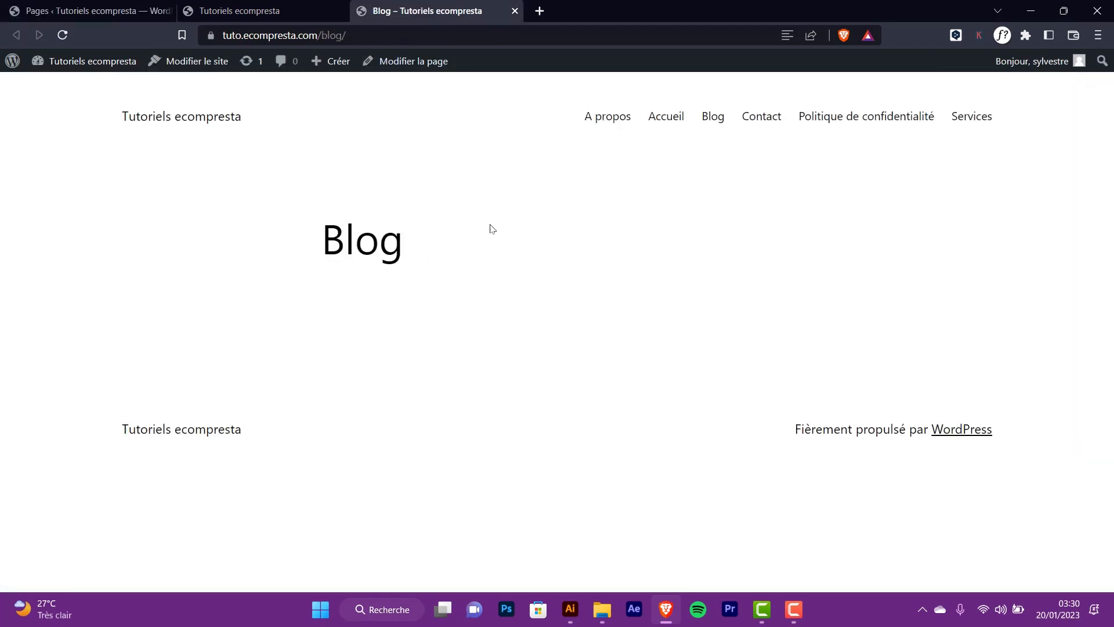
{"action": "left_click", "coordinate": [259, 4]}
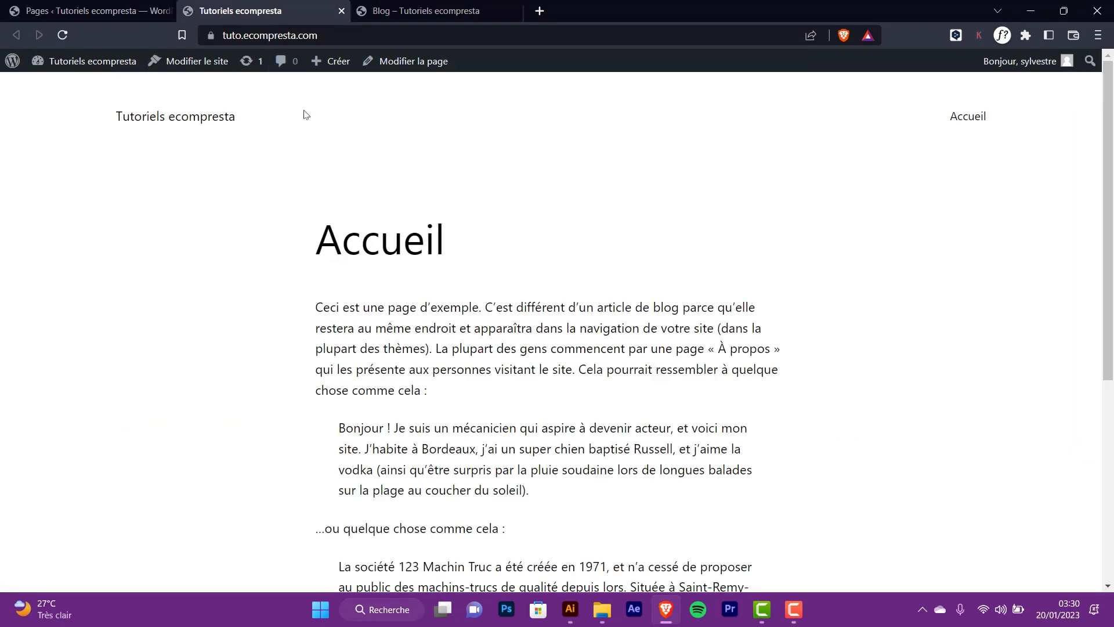
{"action": "left_click", "coordinate": [64, 9]}
In the reading settings, assign Blog as the posts page (Page des articles) and save the changes.
{"action": "mouse_move", "coordinate": [72, 145]}
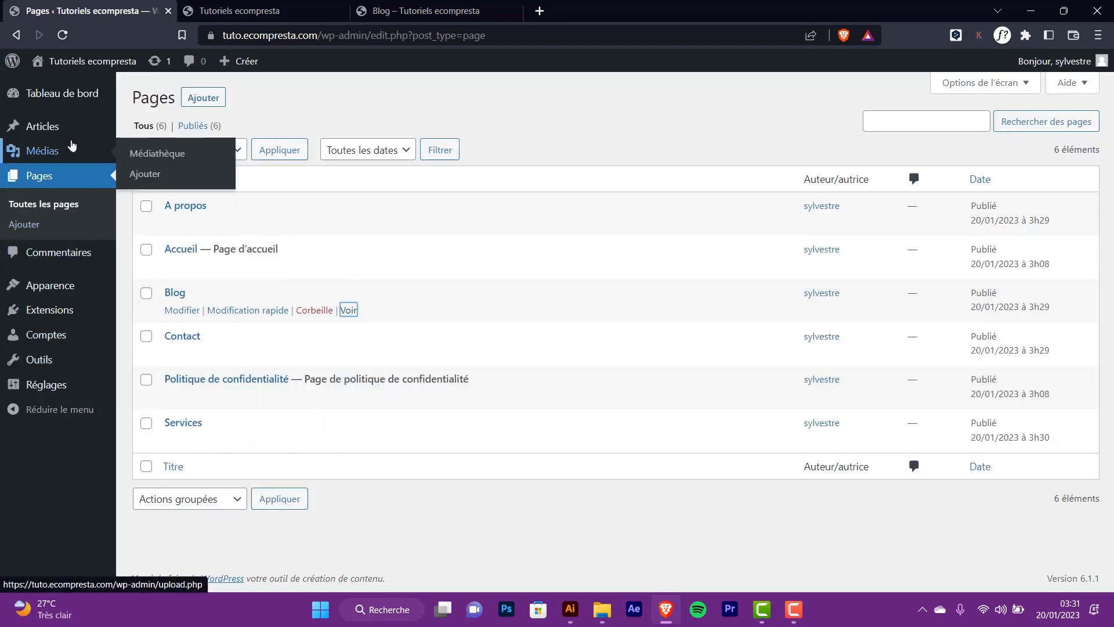
{"action": "mouse_move", "coordinate": [35, 347]}
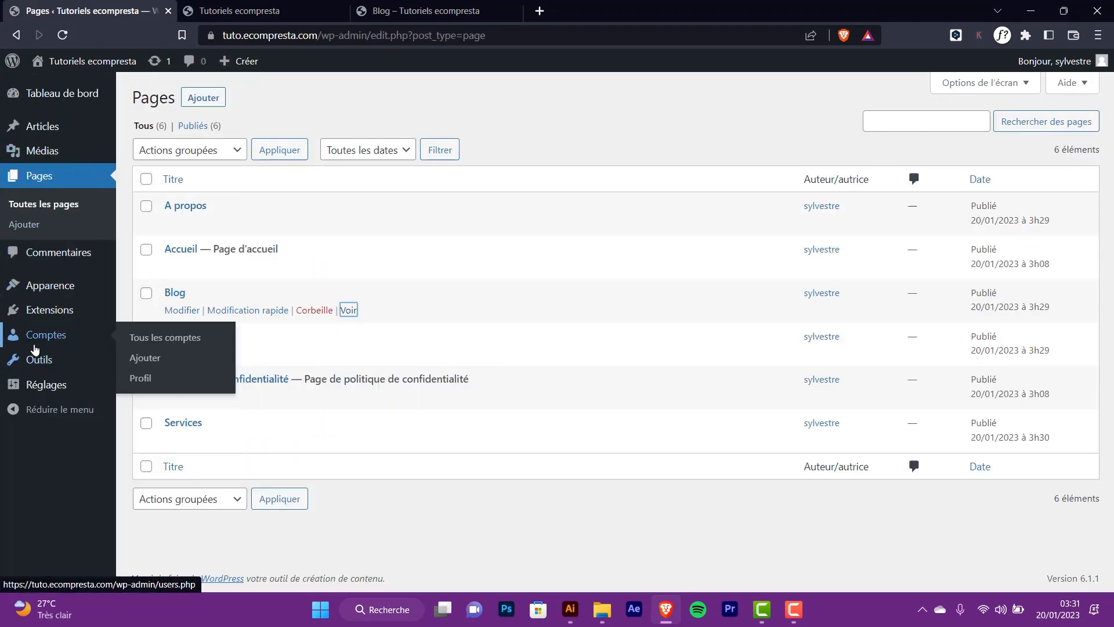
{"action": "mouse_move", "coordinate": [46, 384]}
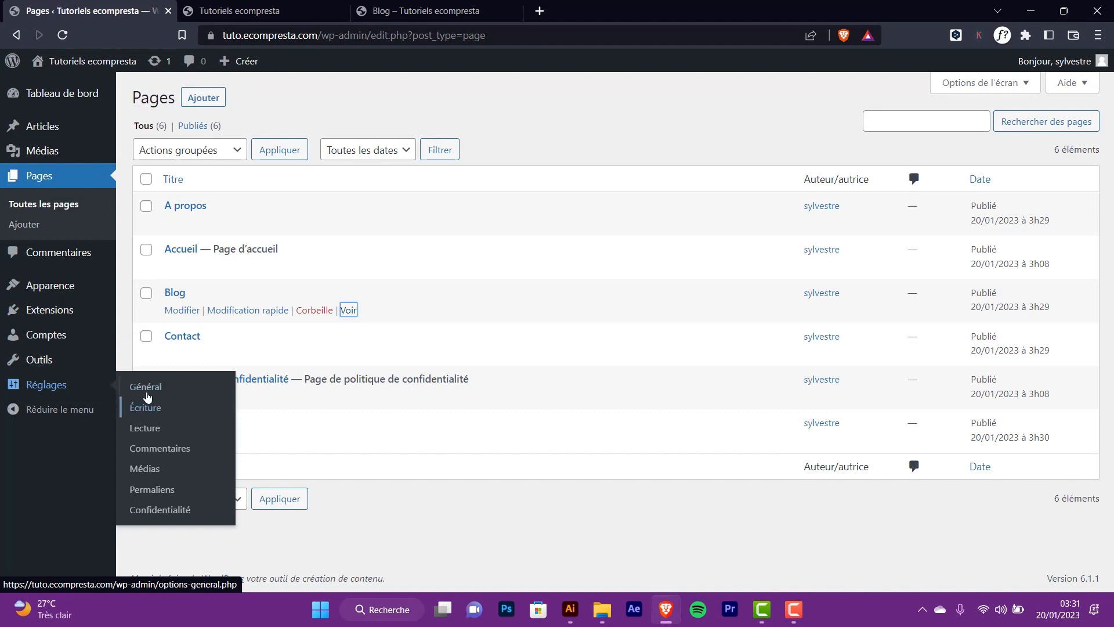
{"action": "left_click", "coordinate": [145, 427]}
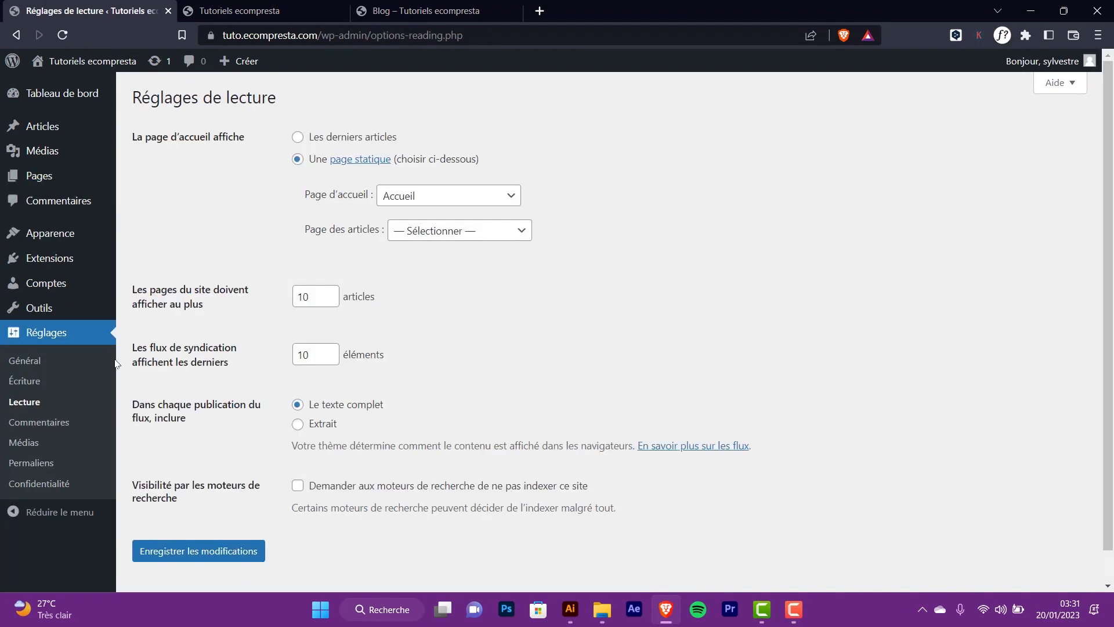
{"action": "left_click", "coordinate": [463, 236]}
{"action": "left_click", "coordinate": [429, 294]}
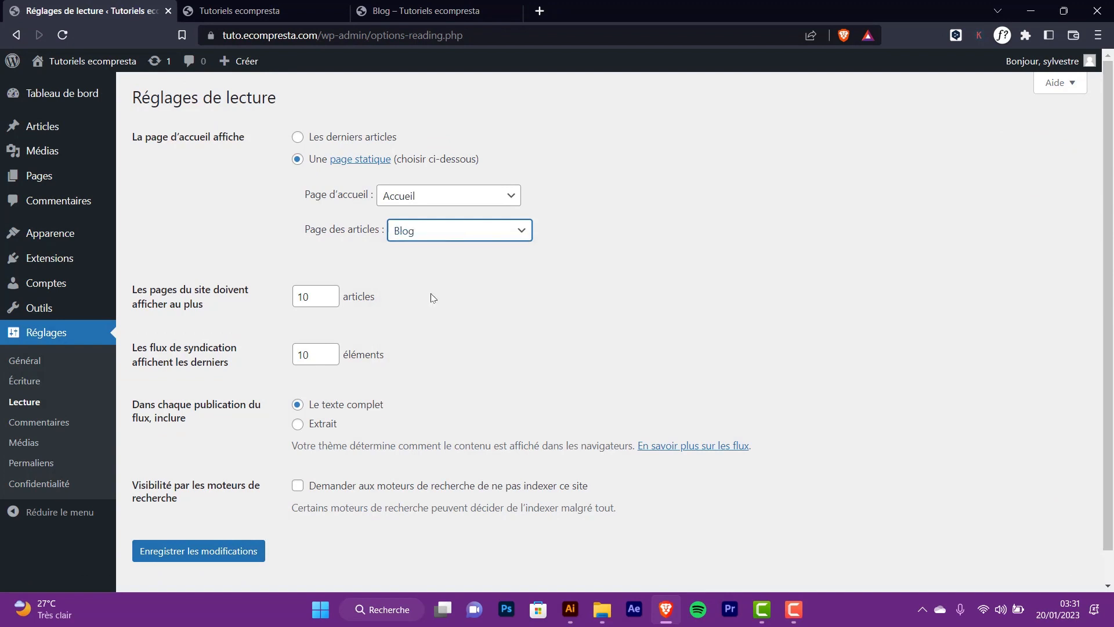
{"action": "left_click", "coordinate": [430, 230]}
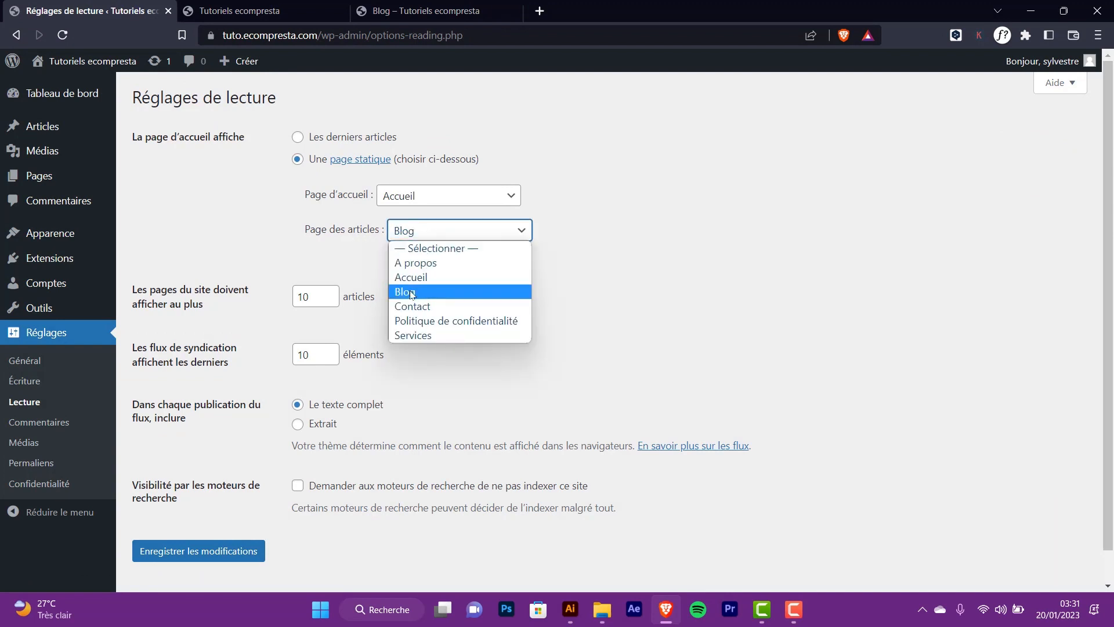
{"action": "left_click", "coordinate": [410, 295]}
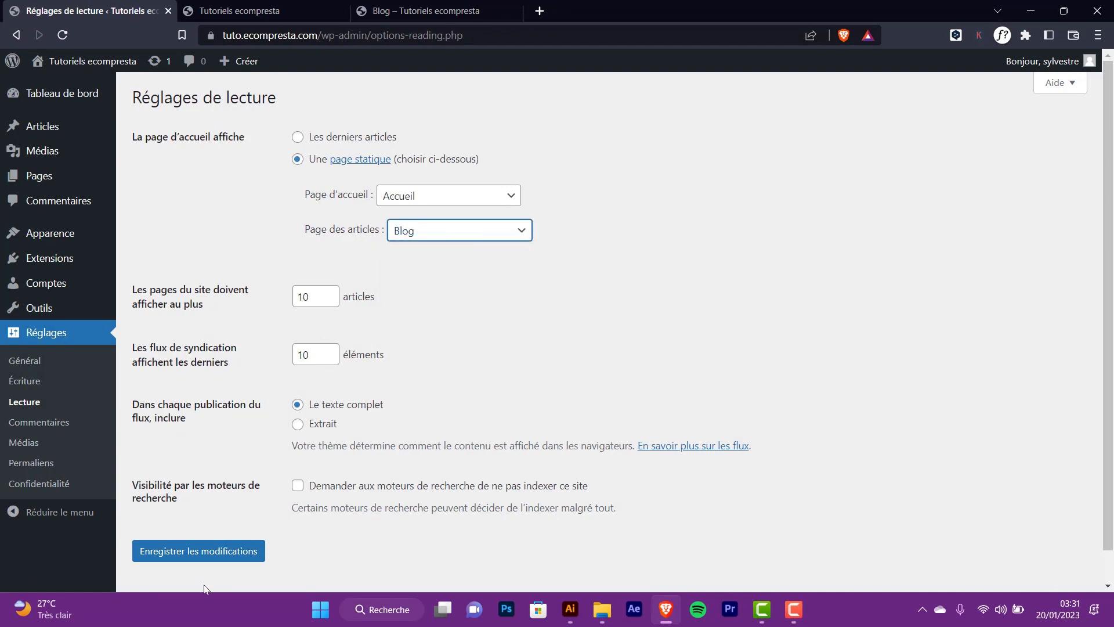
{"action": "left_click", "coordinate": [196, 550]}
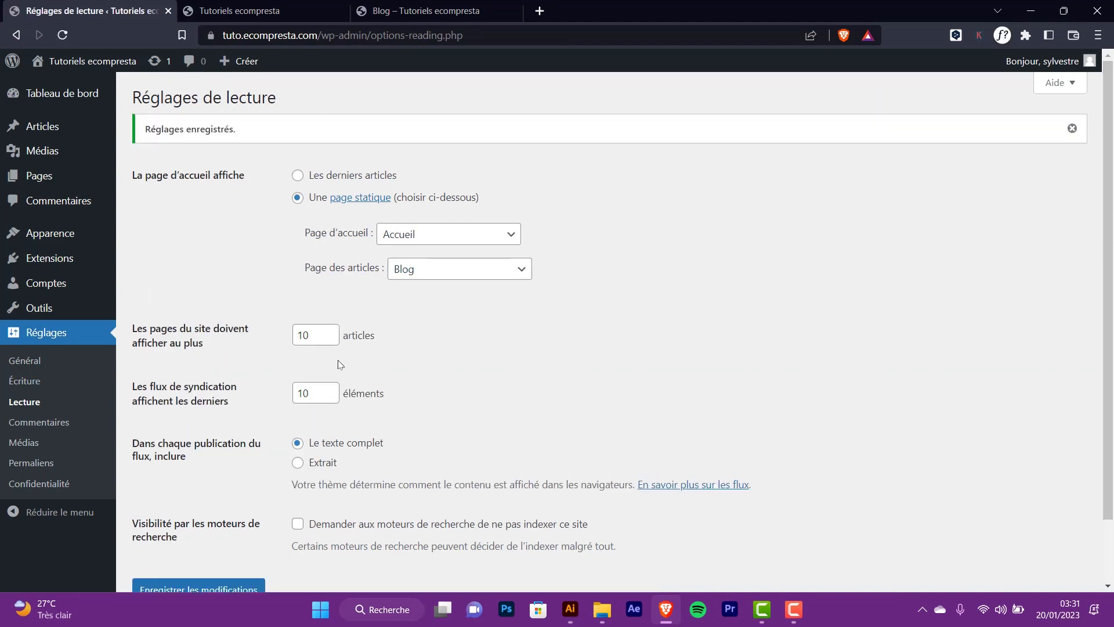
{"action": "scroll", "coordinate": [165, 478], "scroll_direction": "down", "scroll_amount": 2}
{"action": "left_click", "coordinate": [203, 517]}
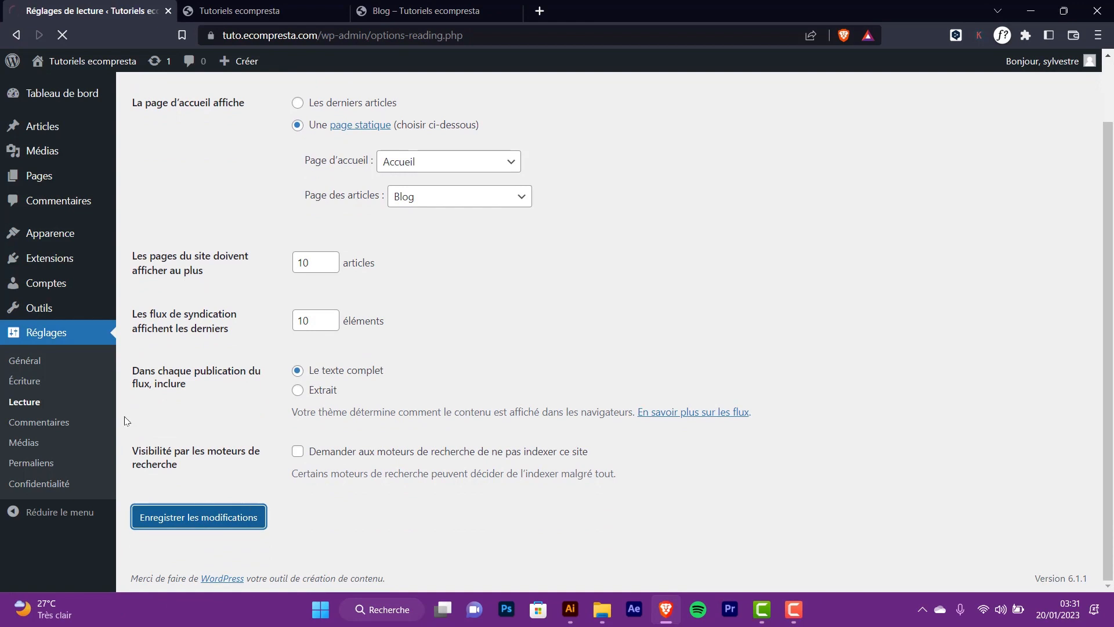
Examine the site's Blog page, checking its address, post list and footer.
{"action": "left_click", "coordinate": [406, 11]}
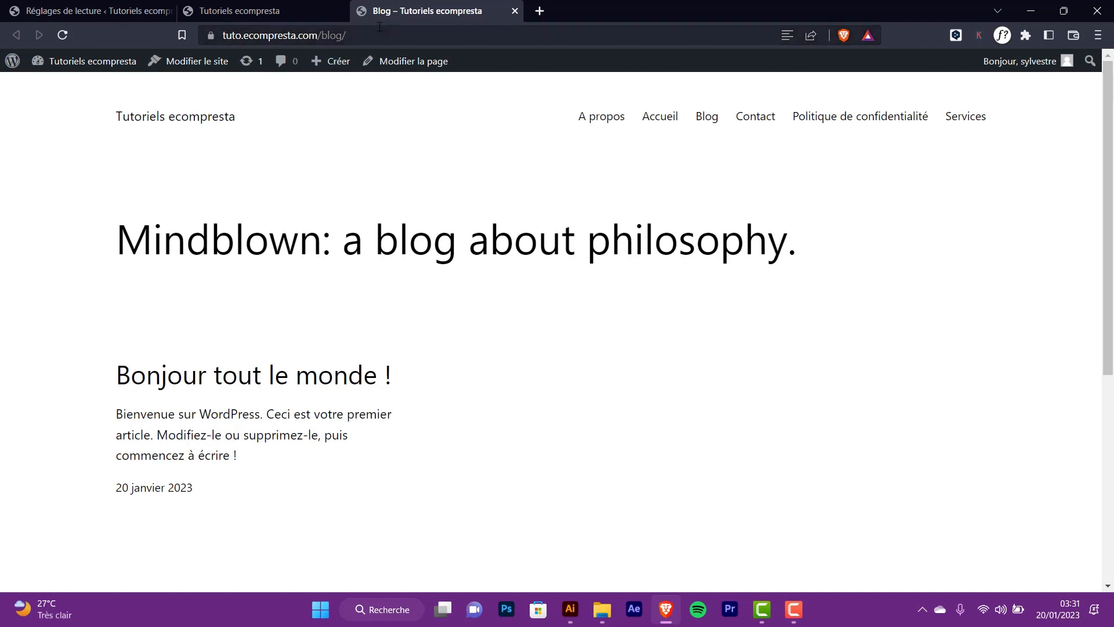
{"action": "left_click_drag", "start_coordinate": [357, 36], "coordinate": [159, 37]}
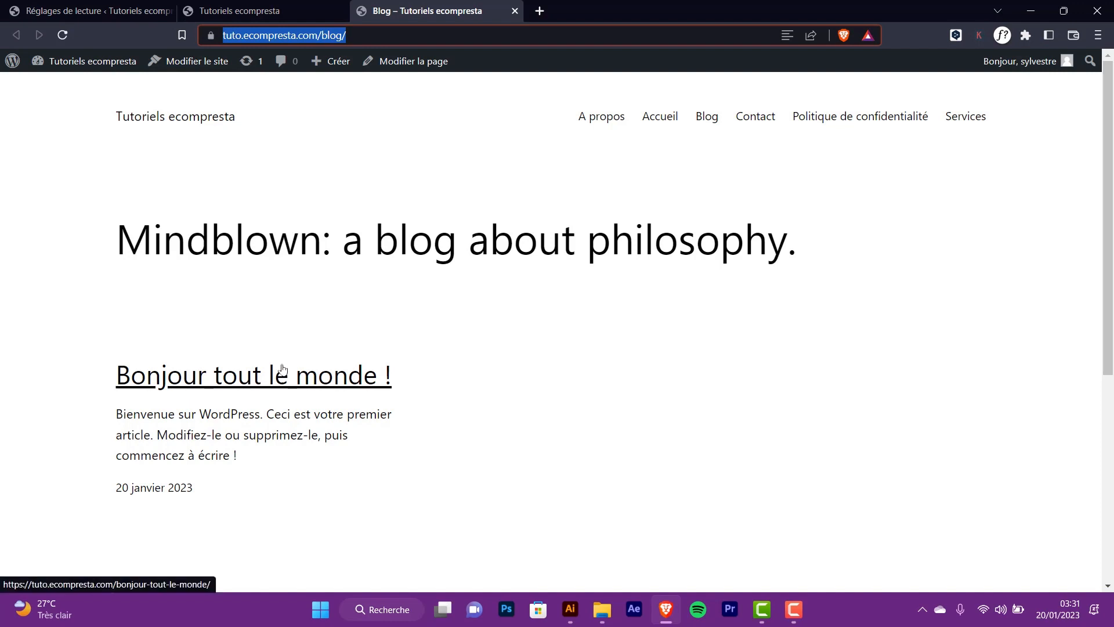
{"action": "mouse_move", "coordinate": [1102, 207]}
{"action": "left_mouse_down"}
{"action": "mouse_move", "coordinate": [1101, 327]}
{"action": "mouse_move", "coordinate": [1101, 207]}
{"action": "left_mouse_up"}
{"action": "scroll", "coordinate": [406, 467], "scroll_direction": "down", "scroll_amount": 7}
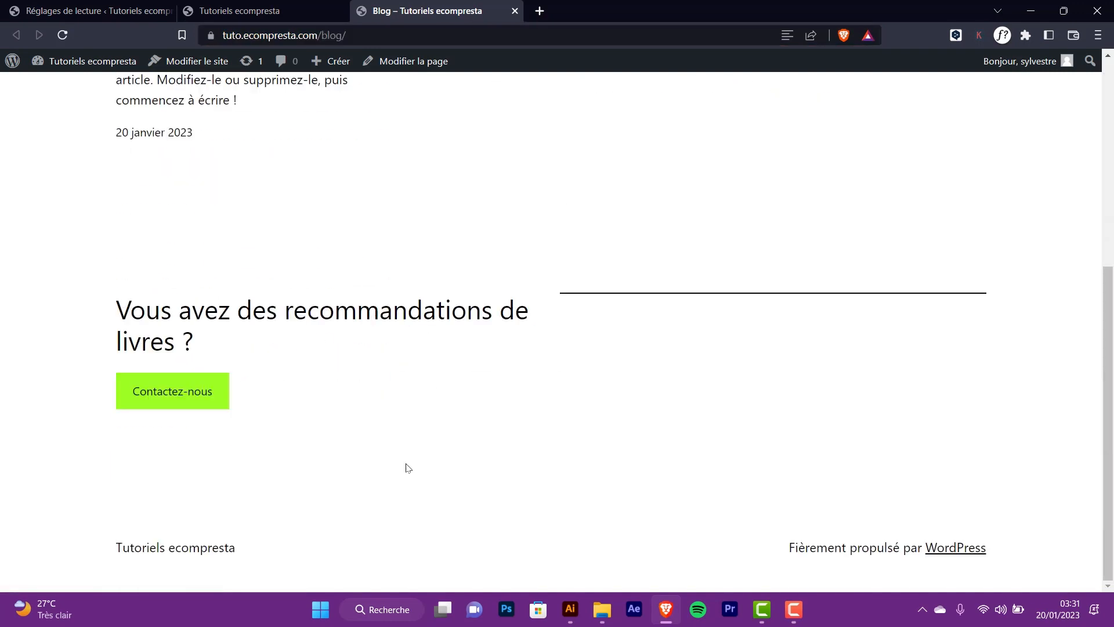
{"action": "scroll", "coordinate": [406, 468], "scroll_direction": "up", "scroll_amount": 7}
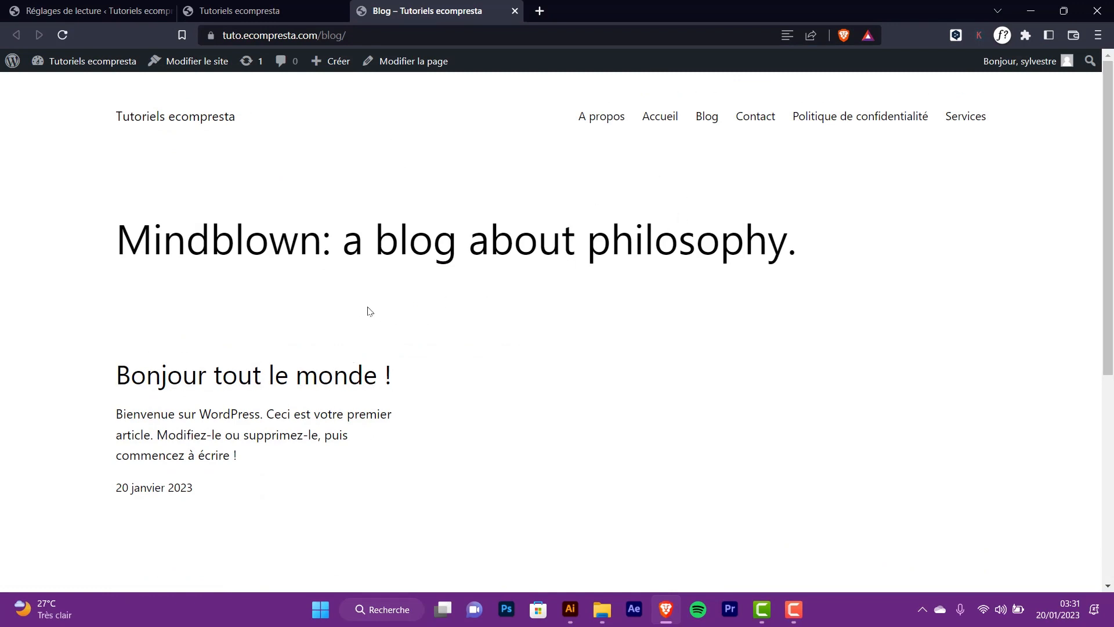